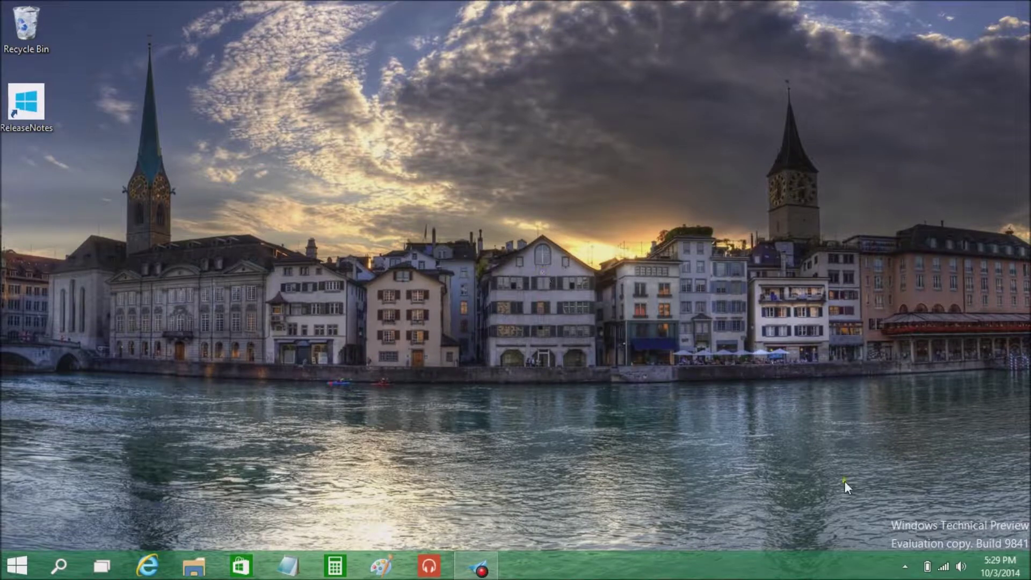
{"action": "left_click_drag", "start_coordinate": [879, 512], "coordinate": [1028, 544]}
{"action": "left_click_drag", "start_coordinate": [881, 497], "coordinate": [1027, 530]}
{"action": "left_click_drag", "start_coordinate": [881, 511], "coordinate": [1017, 519]}
{"action": "left_click", "coordinate": [880, 501]}
{"action": "left_click_drag", "start_coordinate": [878, 503], "coordinate": [1011, 517]}
Open File Explorer, take it out of full screen, and resize and move the window so all Home items show over the desktop
{"action": "left_click", "coordinate": [193, 565]}
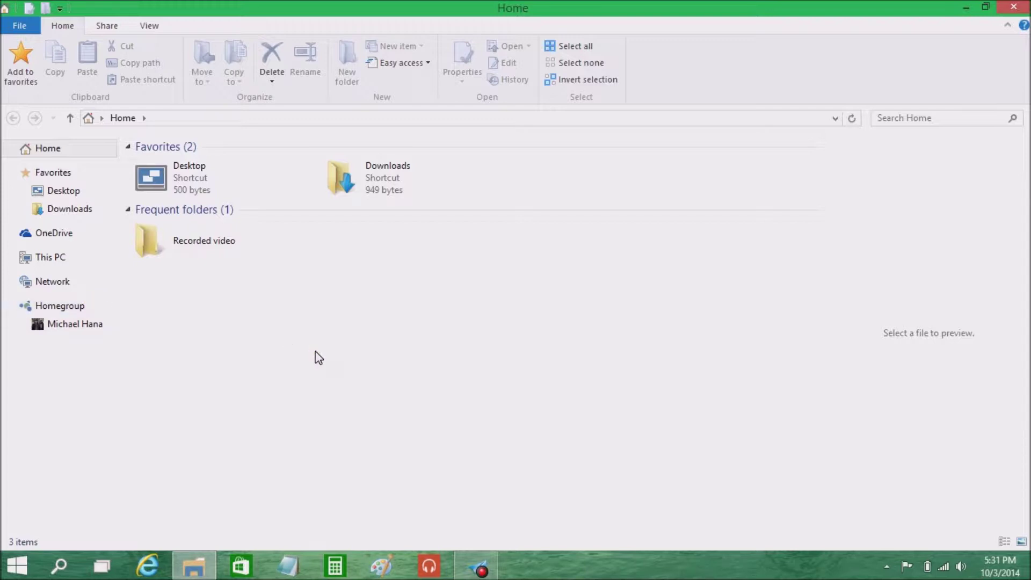
{"action": "left_click_drag", "start_coordinate": [762, 6], "coordinate": [522, 112]}
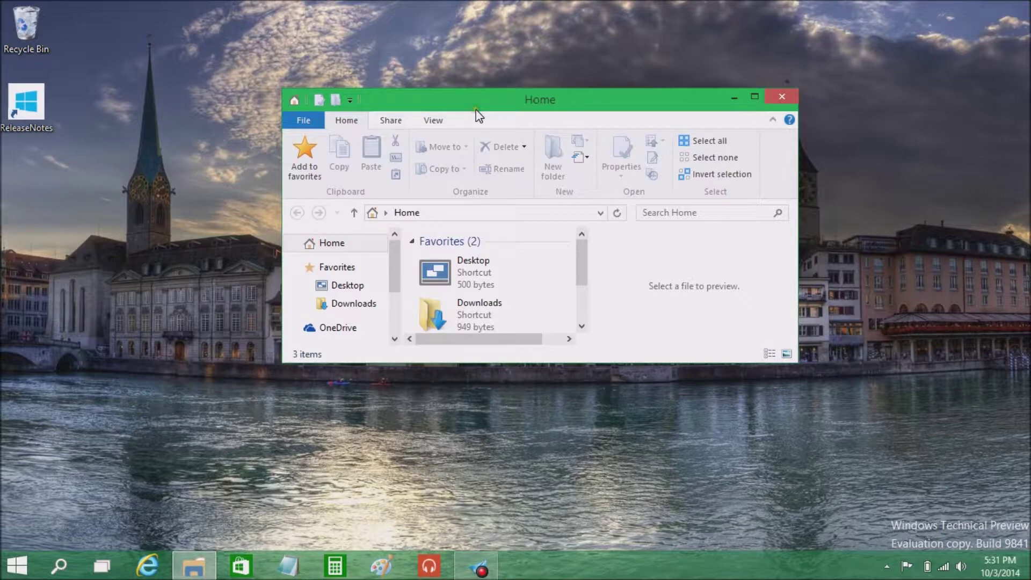
{"action": "left_click_drag", "start_coordinate": [798, 365], "coordinate": [833, 496]}
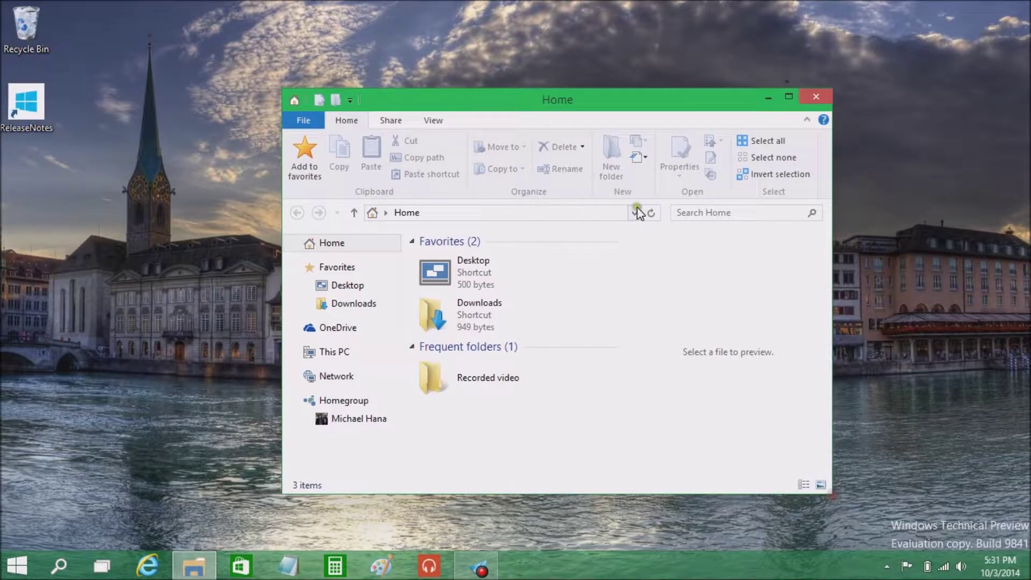
{"action": "left_click_drag", "start_coordinate": [534, 99], "coordinate": [419, 77]}
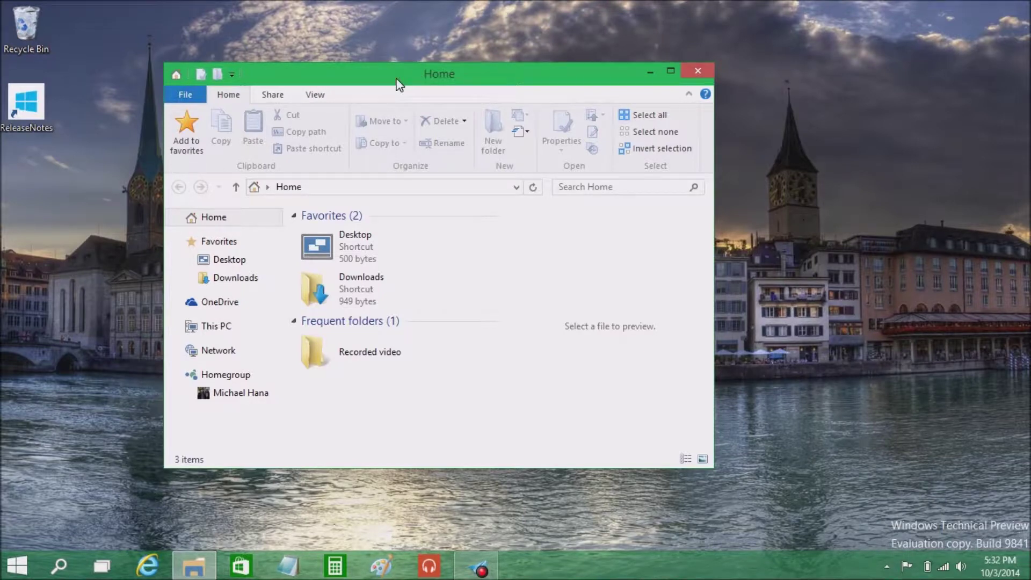
{"action": "left_click", "coordinate": [486, 225]}
{"action": "left_click", "coordinate": [426, 385]}
Open Notepad and move its window so that it partly overlaps the File Explorer window
{"action": "left_click", "coordinate": [288, 566]}
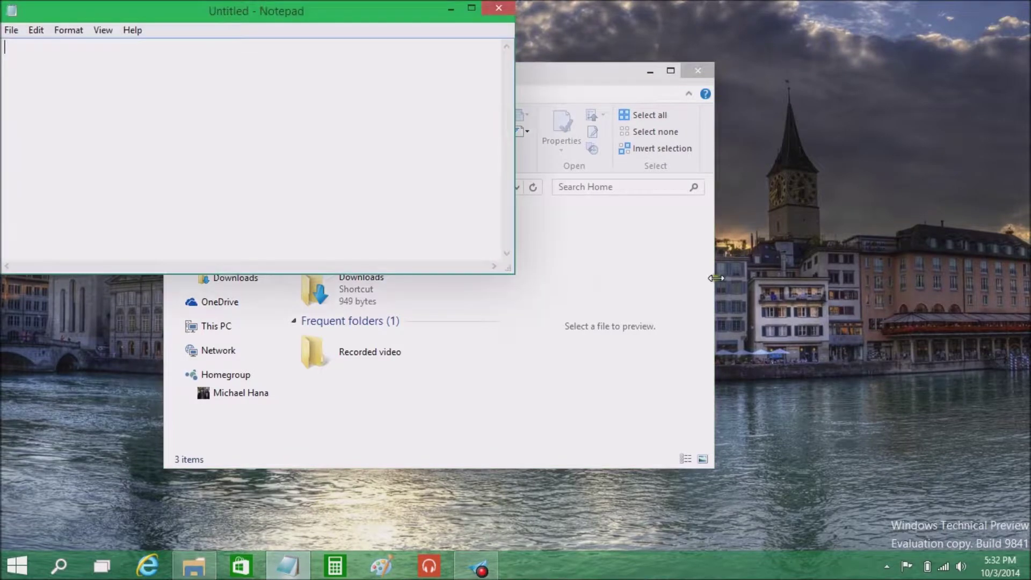
{"action": "left_click_drag", "start_coordinate": [366, 13], "coordinate": [586, 169]}
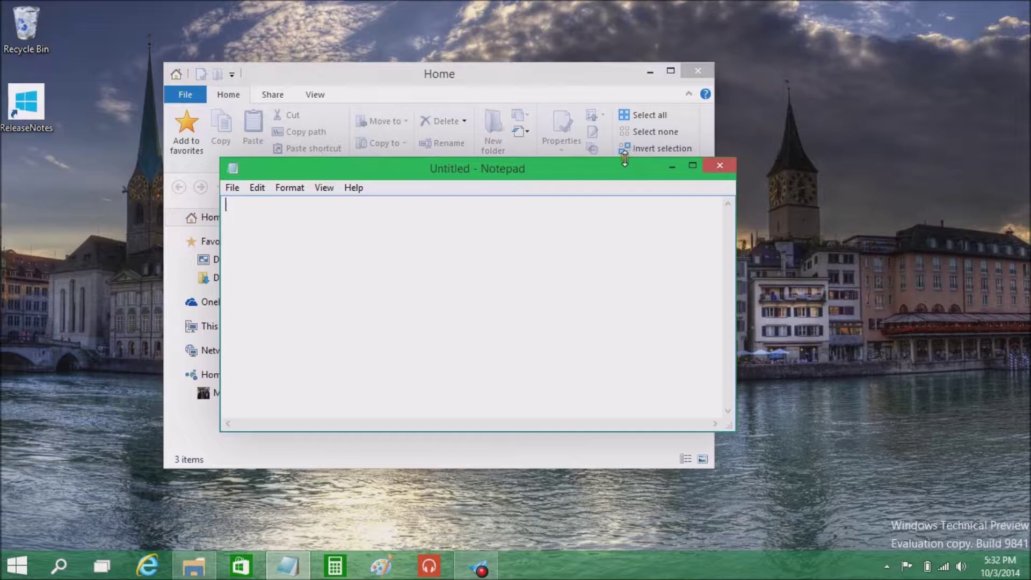
{"action": "left_click_drag", "start_coordinate": [589, 168], "coordinate": [667, 249]}
{"action": "left_click_drag", "start_coordinate": [667, 143], "coordinate": [630, 83]}
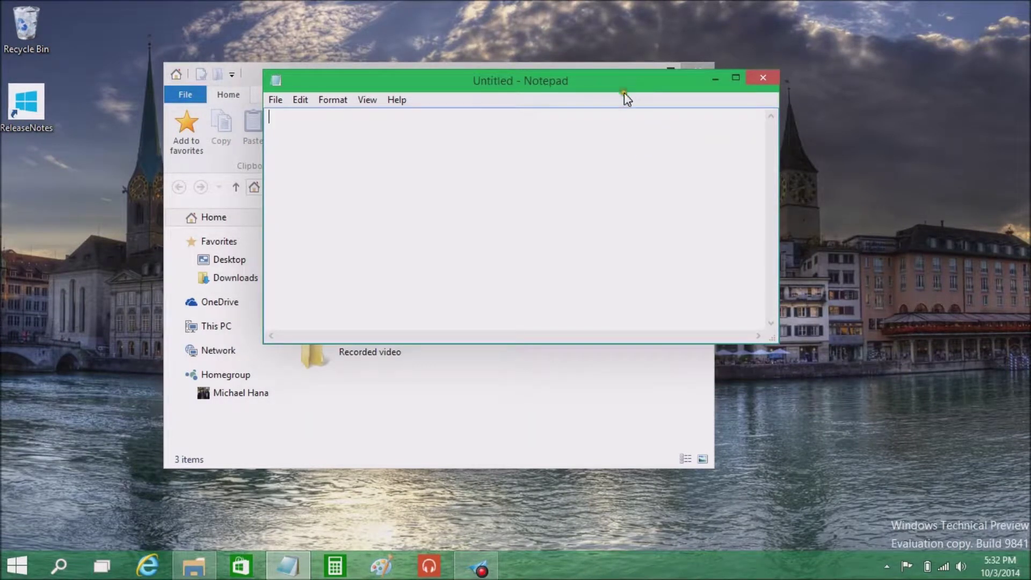
{"action": "left_click_drag", "start_coordinate": [660, 85], "coordinate": [711, 147]}
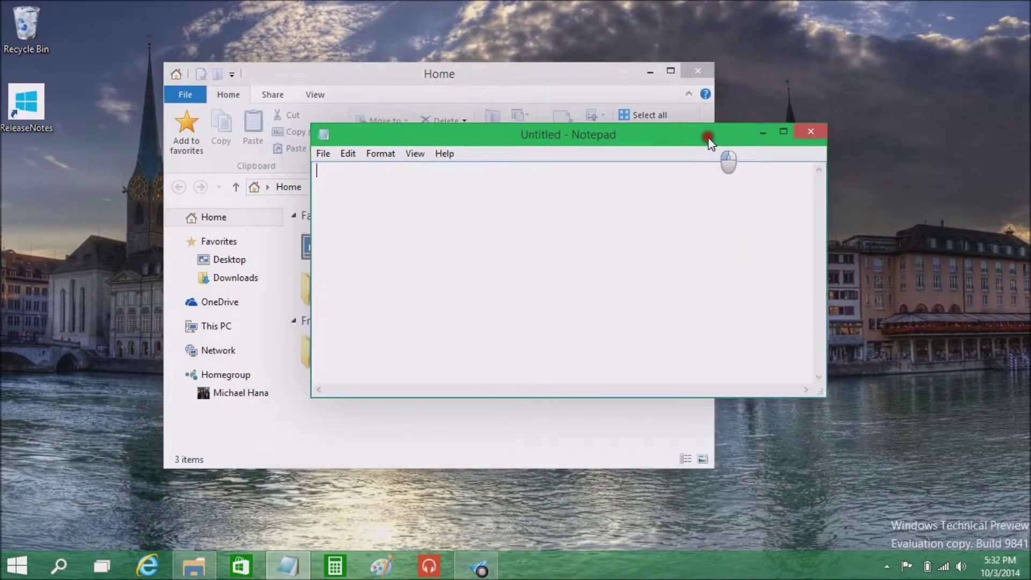
Close the Notepad and File Explorer windows
{"action": "left_click", "coordinate": [807, 131]}
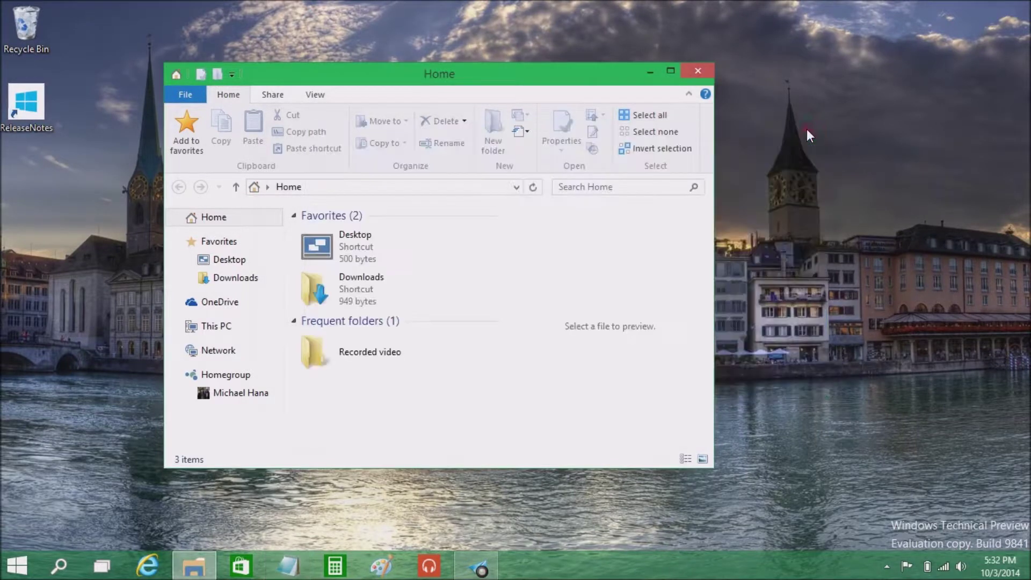
{"action": "left_click", "coordinate": [704, 67]}
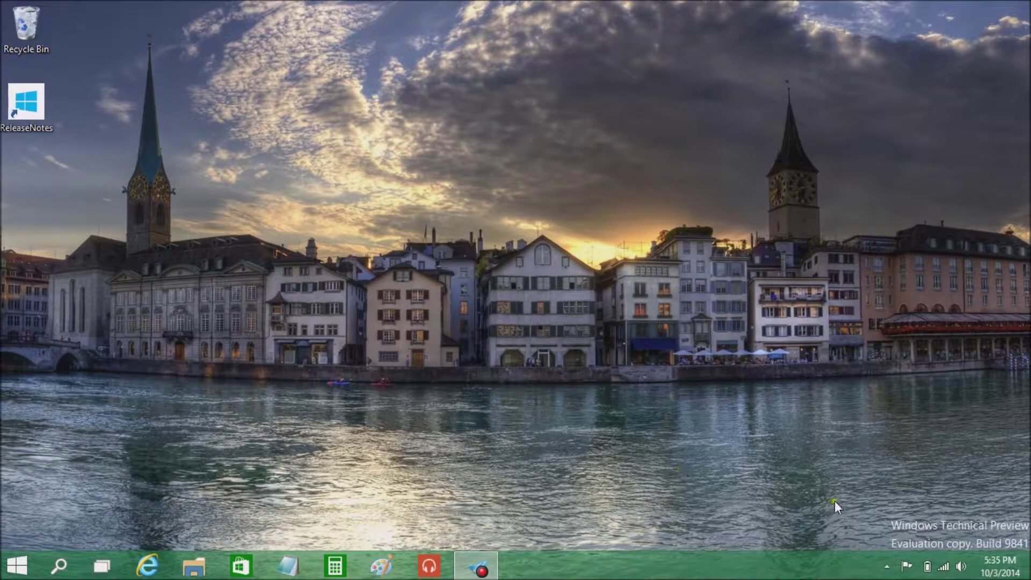
{"action": "left_click_drag", "start_coordinate": [868, 494], "coordinate": [1028, 548]}
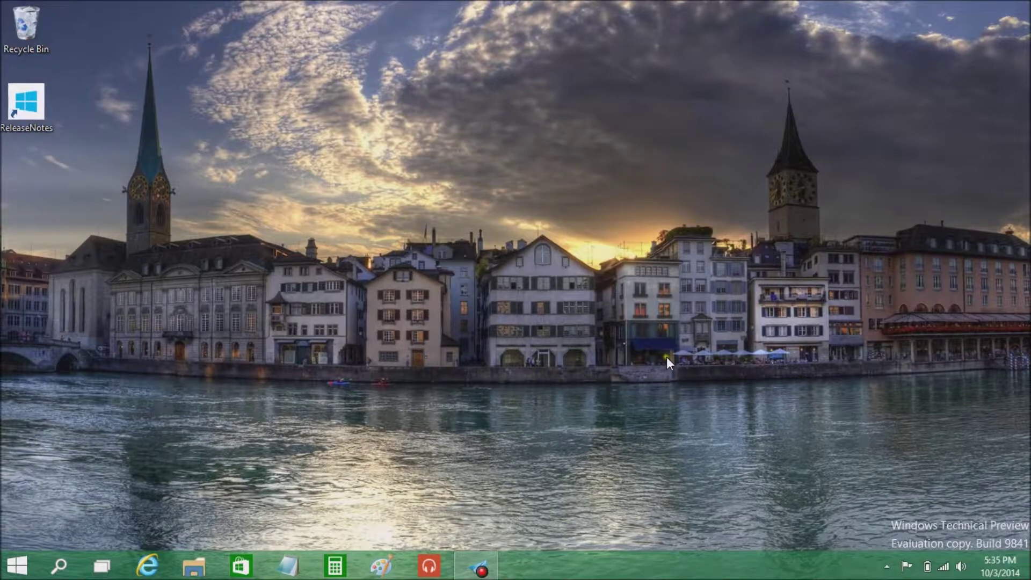
{"action": "left_click", "coordinate": [576, 388]}
{"action": "left_click", "coordinate": [695, 426]}
{"action": "left_click", "coordinate": [481, 387]}
Open File Explorer, Notepad and Internet Explorer as overlapping windows, with Internet Explorer at the desktop's upper right and File Explorer in front
{"action": "left_click", "coordinate": [194, 565]}
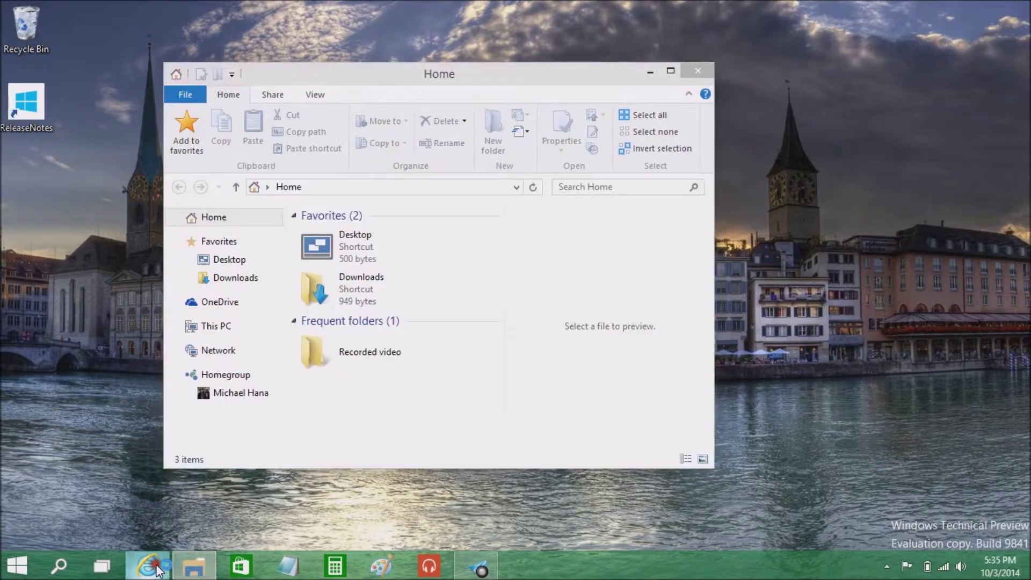
{"action": "left_click", "coordinate": [157, 569]}
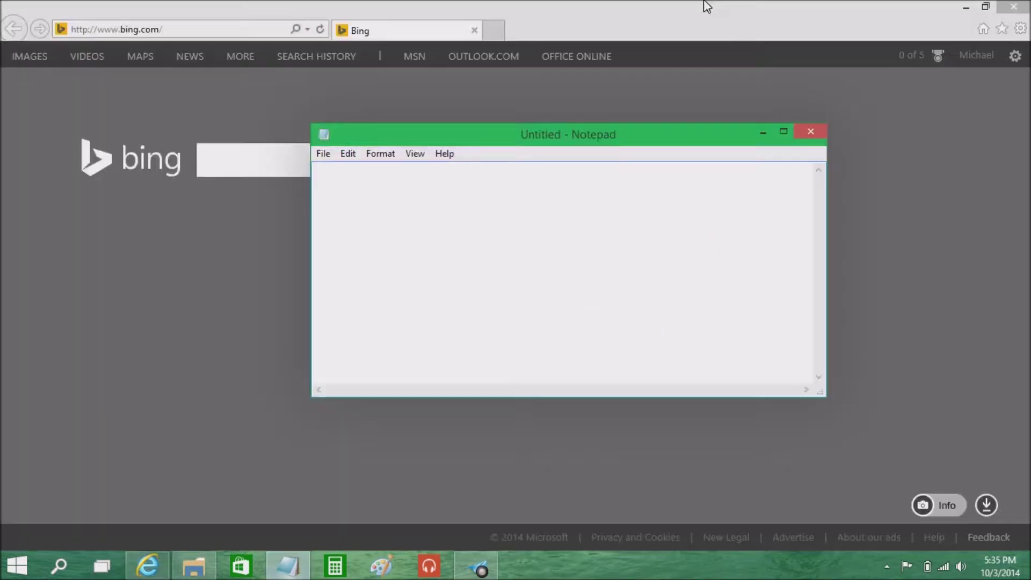
{"action": "left_click_drag", "start_coordinate": [705, 5], "coordinate": [576, 106]}
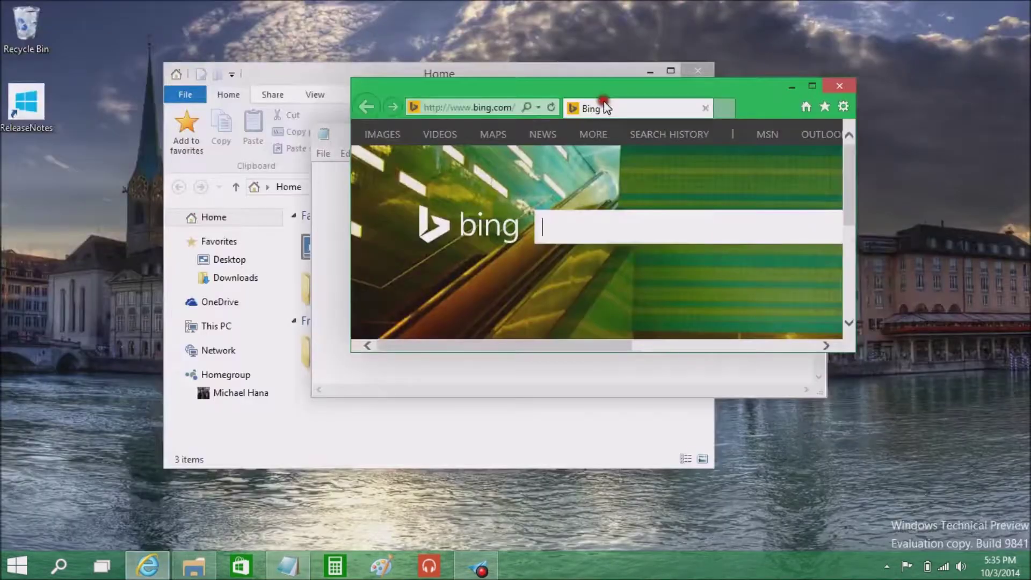
{"action": "left_click_drag", "start_coordinate": [603, 106], "coordinate": [894, 29]}
{"action": "left_click", "coordinate": [410, 134]}
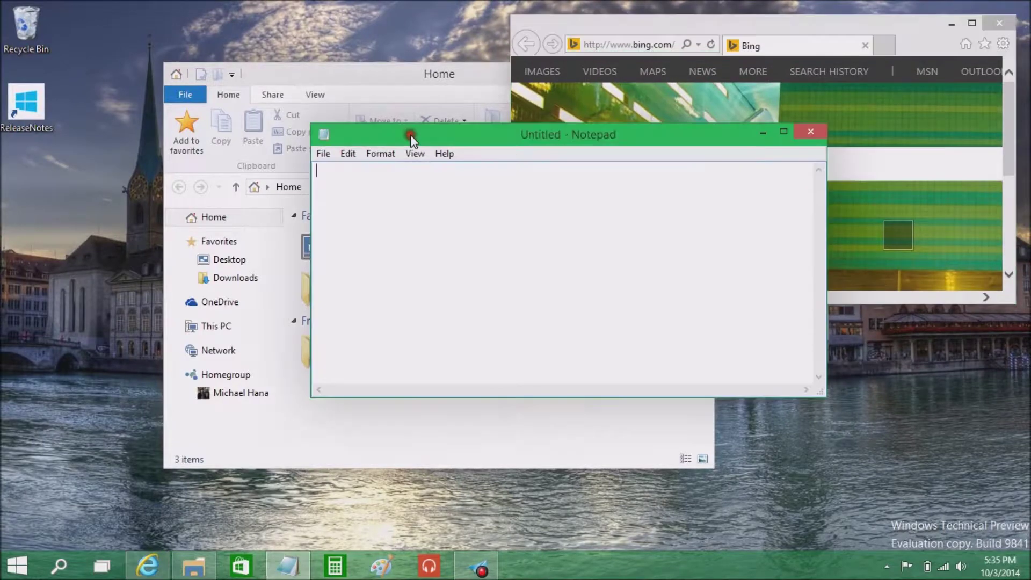
{"action": "left_click", "coordinate": [364, 75]}
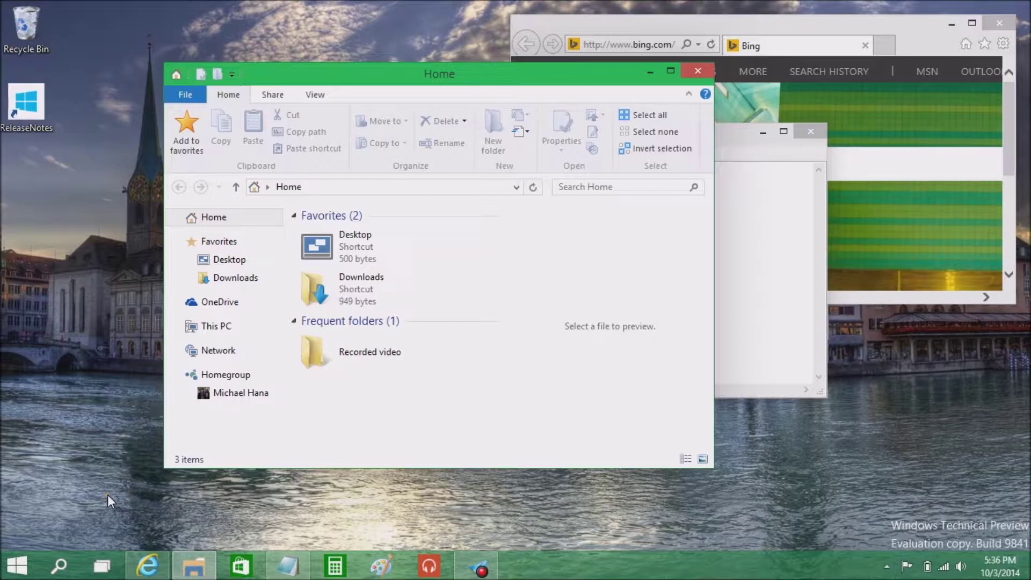
Show all open windows in Task View, then return to the desktop
{"action": "key", "text": "super+Tab"}
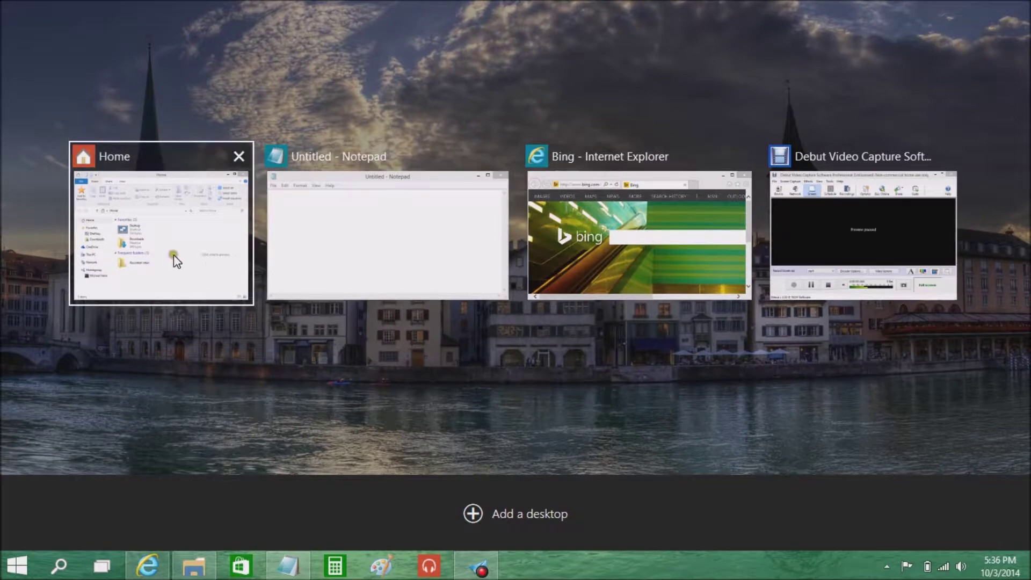
{"action": "left_click", "coordinate": [407, 273]}
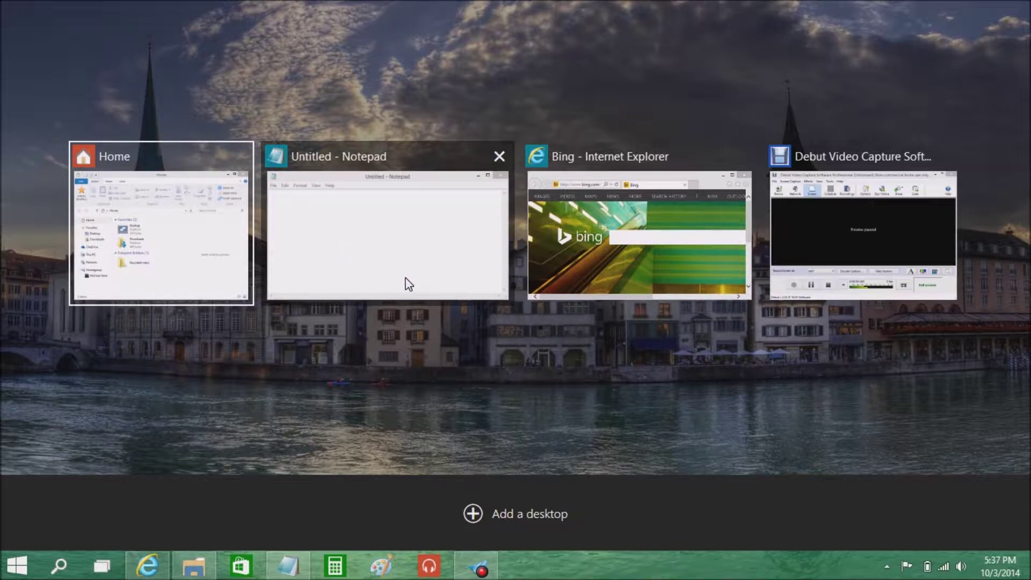
{"action": "key", "text": "Escape"}
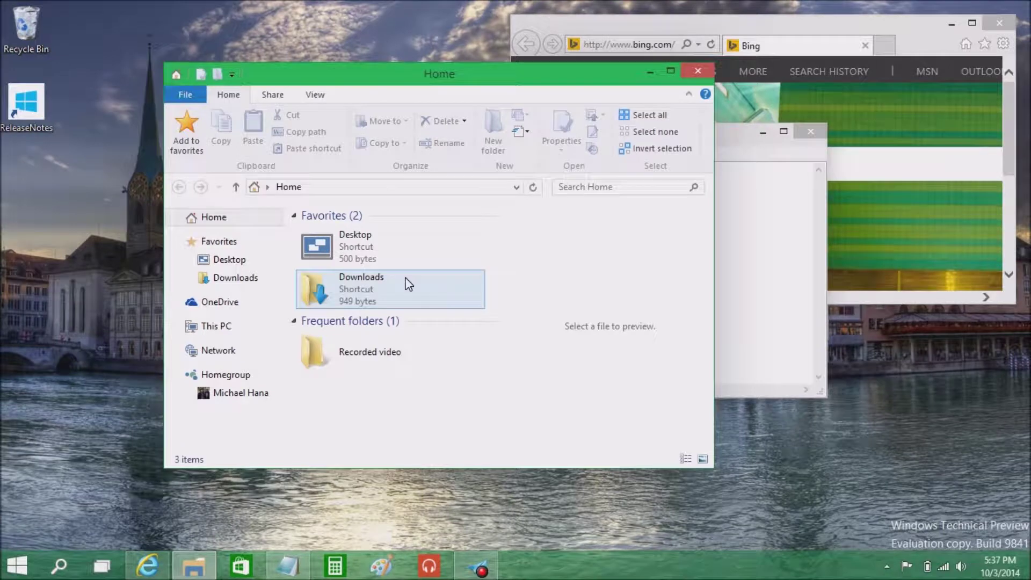
Reopen Task View and move the selection across the window thumbnails to the last one and back to Home
{"action": "key", "text": "super+Tab"}
{"action": "key", "text": "Right"}
{"action": "key", "text": "Right"}
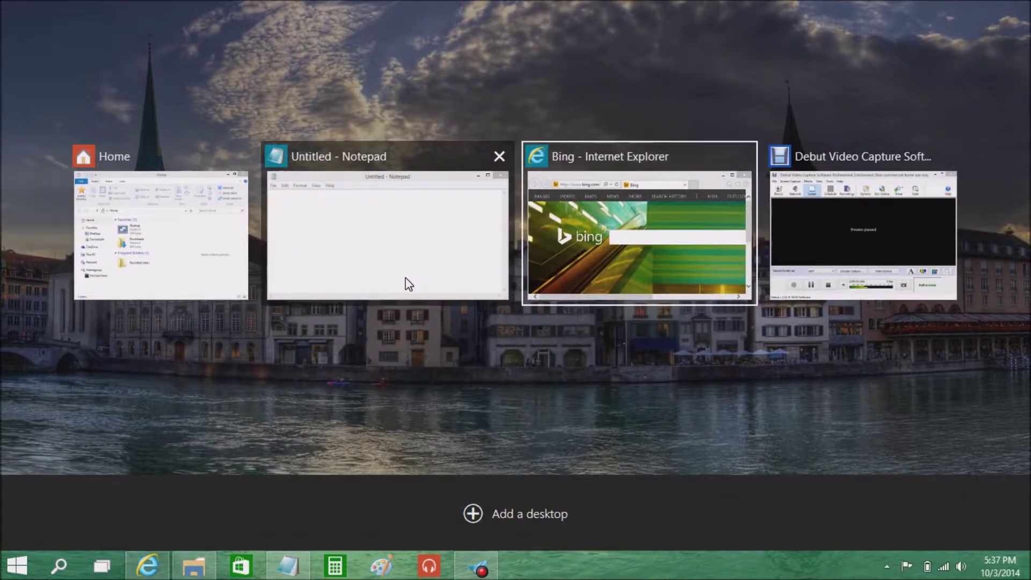
{"action": "key", "text": "Right"}
{"action": "key", "text": "Right"}
{"action": "key", "text": "Right"}
{"action": "key", "text": "Right"}
{"action": "key", "text": "Right"}
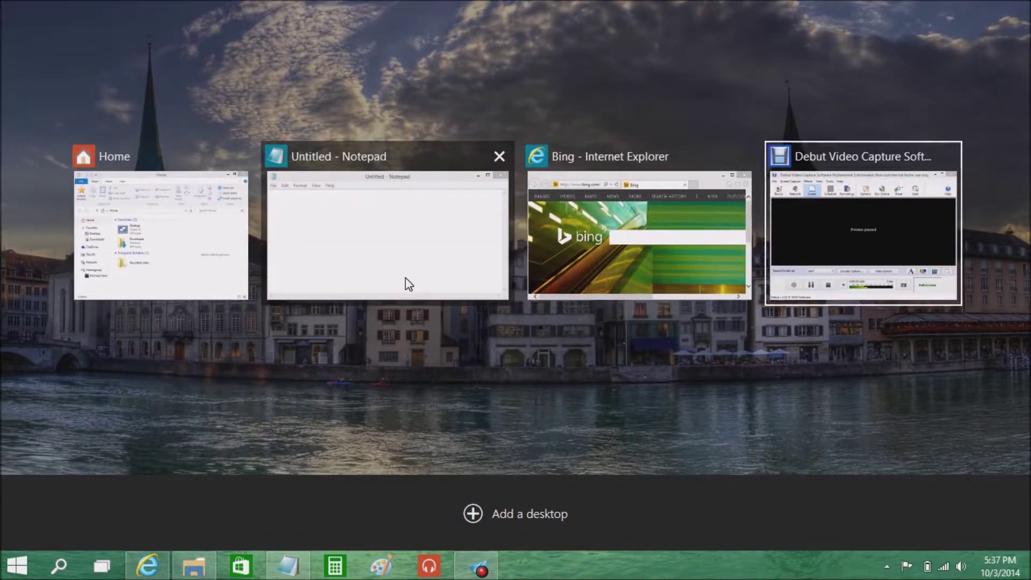
{"action": "key", "text": "Left"}
{"action": "key", "text": "Left"}
{"action": "key", "text": "Down"}
{"action": "key", "text": "Up"}
{"action": "key", "text": "Left"}
{"action": "key", "text": "Down"}
{"action": "key", "text": "Up"}
{"action": "key", "text": "Right"}
{"action": "key", "text": "Left"}
{"action": "key", "text": "Down"}
{"action": "key", "text": "Up"}
{"action": "key", "text": "Down"}
{"action": "key", "text": "Up"}
{"action": "key", "text": "Up"}
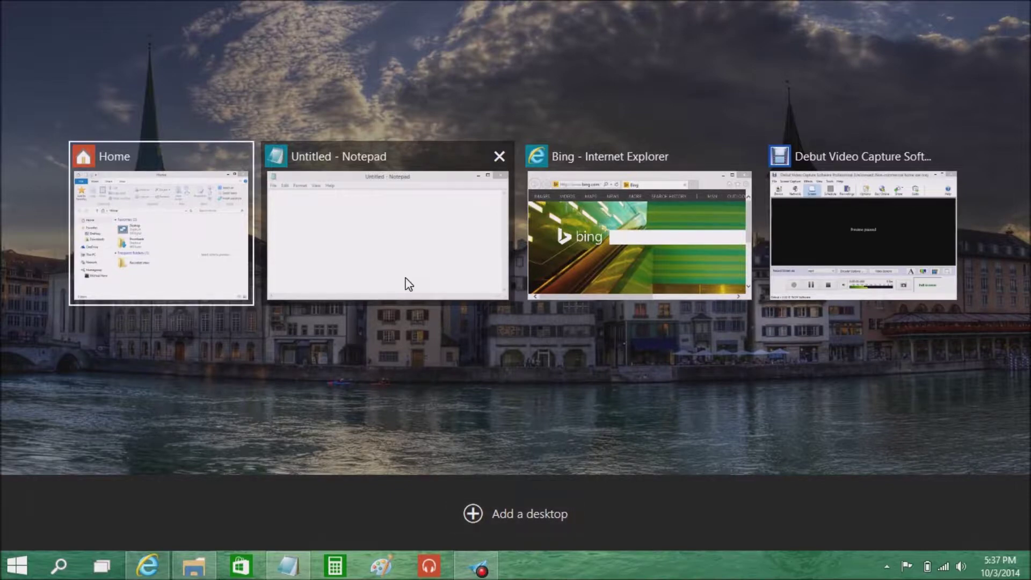
Step through the Task View thumbnails and switch to the Untitled - Notepad window
{"action": "key", "text": "Right"}
{"action": "key", "text": "Right"}
{"action": "key", "text": "Right"}
{"action": "key", "text": "Left"}
{"action": "key", "text": "Right"}
{"action": "key", "text": "Left"}
{"action": "key", "text": "Left"}
{"action": "key", "text": "Left"}
{"action": "key", "text": "Right"}
{"action": "key", "text": "Return"}
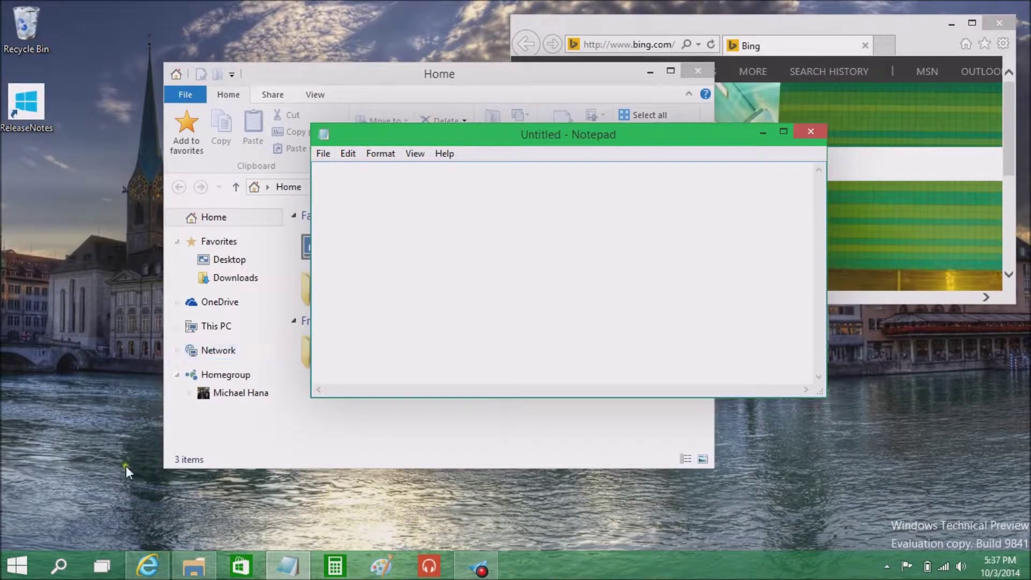
Open and close Task View from the taskbar, and check which options its context menu offers
{"action": "left_click", "coordinate": [100, 569]}
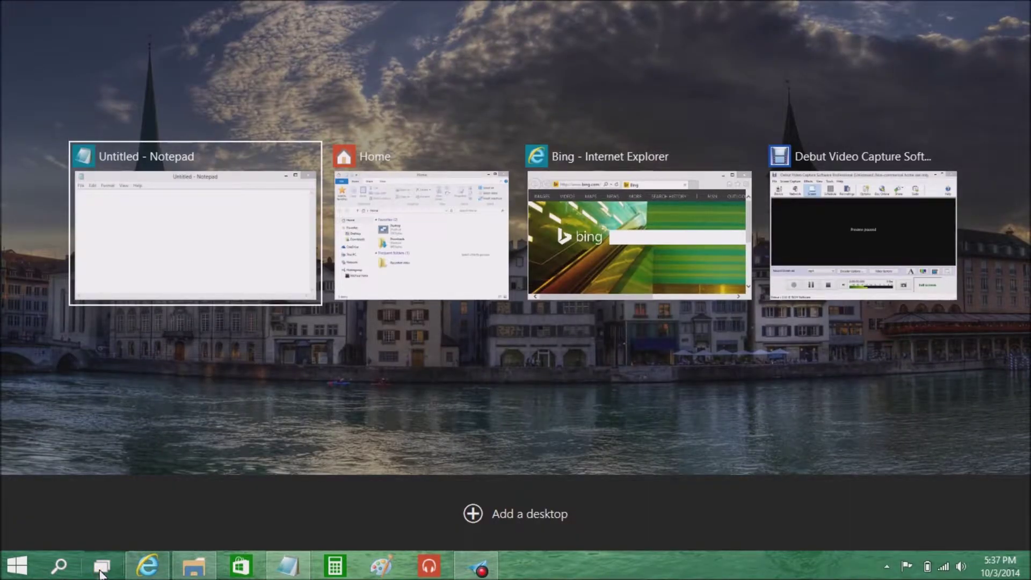
{"action": "left_click", "coordinate": [100, 570]}
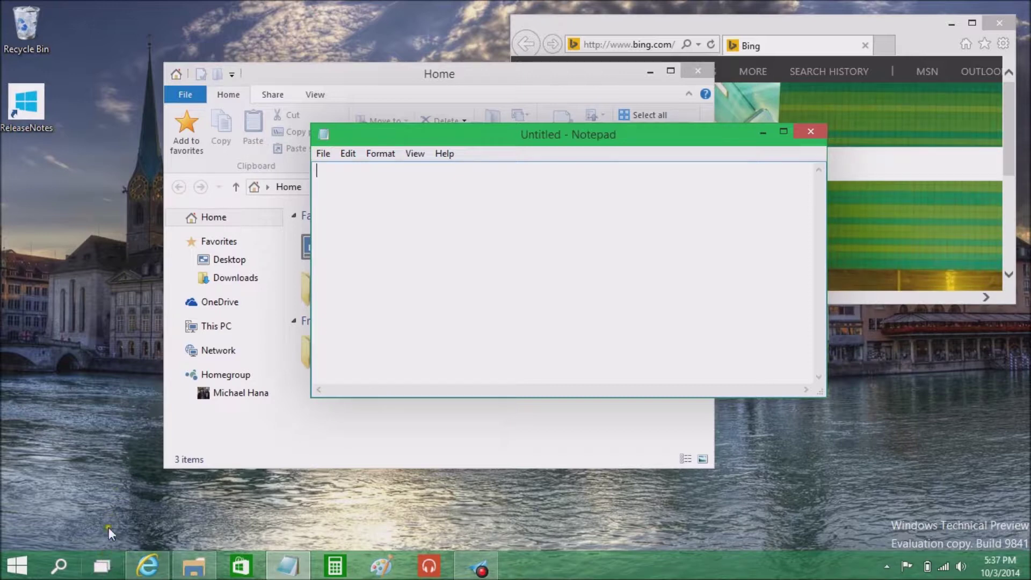
{"action": "right_click", "coordinate": [96, 576]}
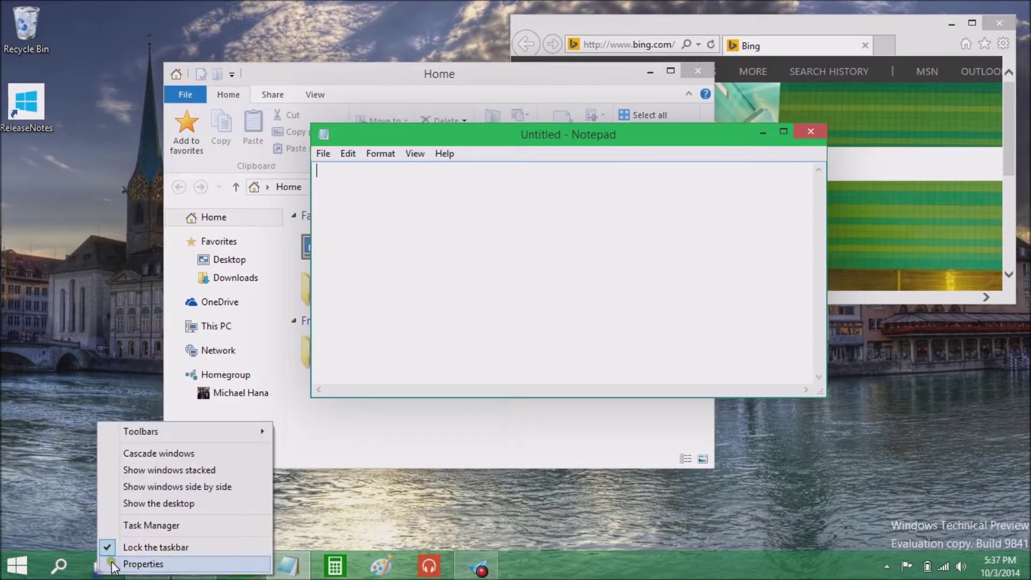
{"action": "left_click", "coordinate": [56, 485]}
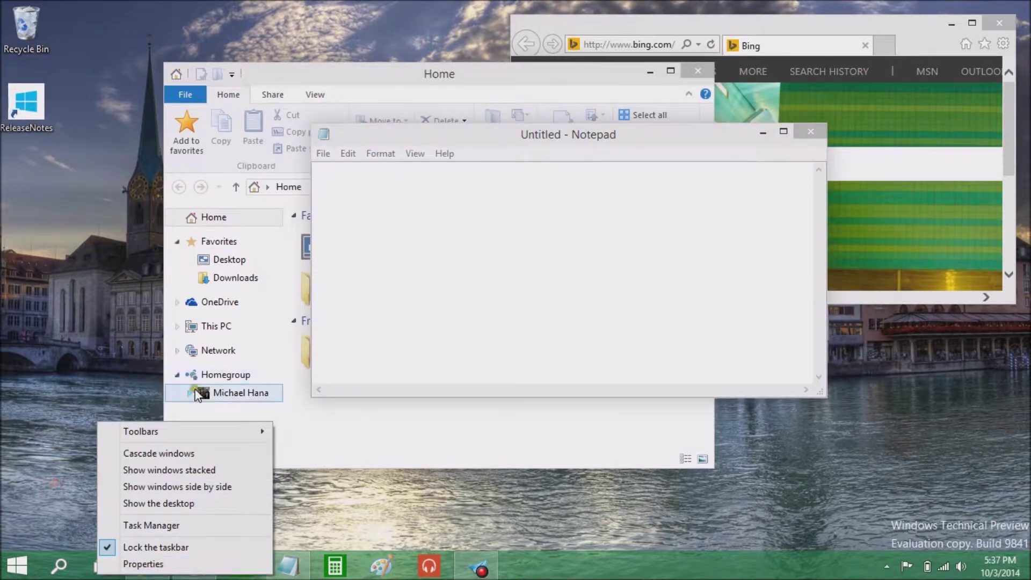
{"action": "left_click", "coordinate": [62, 469]}
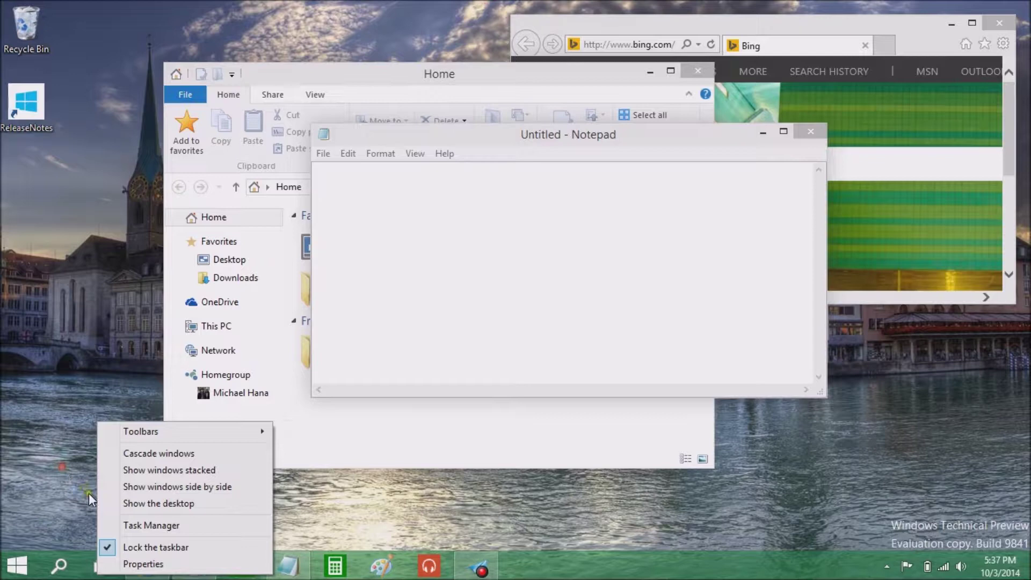
{"action": "left_click", "coordinate": [89, 573]}
{"action": "left_click", "coordinate": [101, 570]}
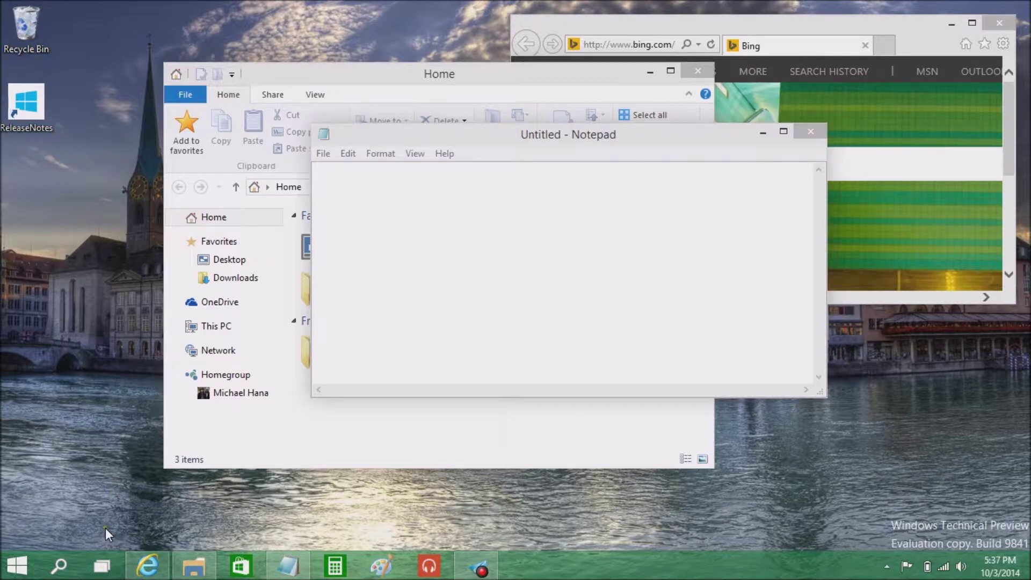
{"action": "right_click", "coordinate": [107, 566]}
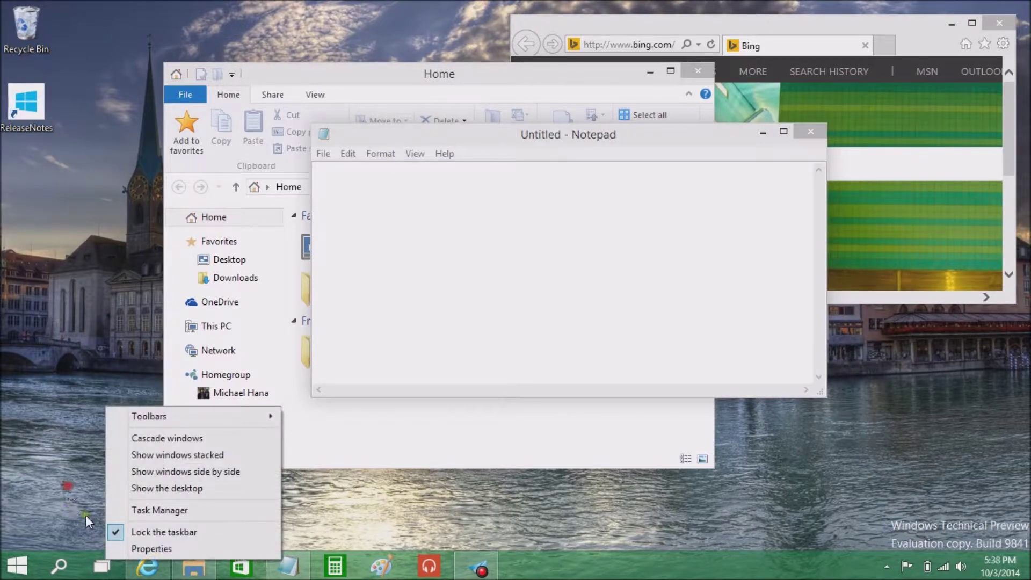
Dismiss the context menu and toggle Task View open and closed twice
{"action": "left_click", "coordinate": [101, 569]}
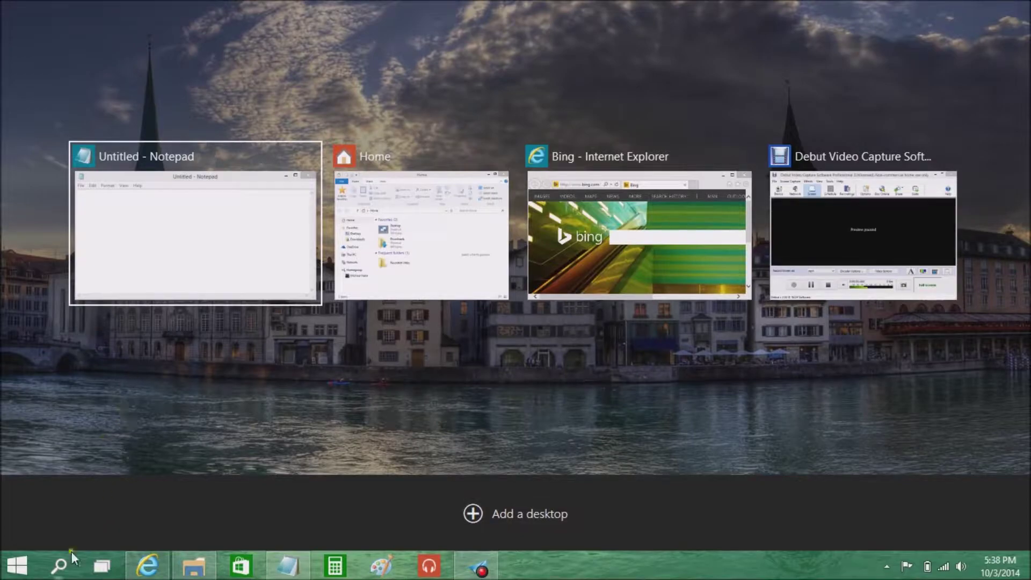
{"action": "left_click", "coordinate": [103, 565]}
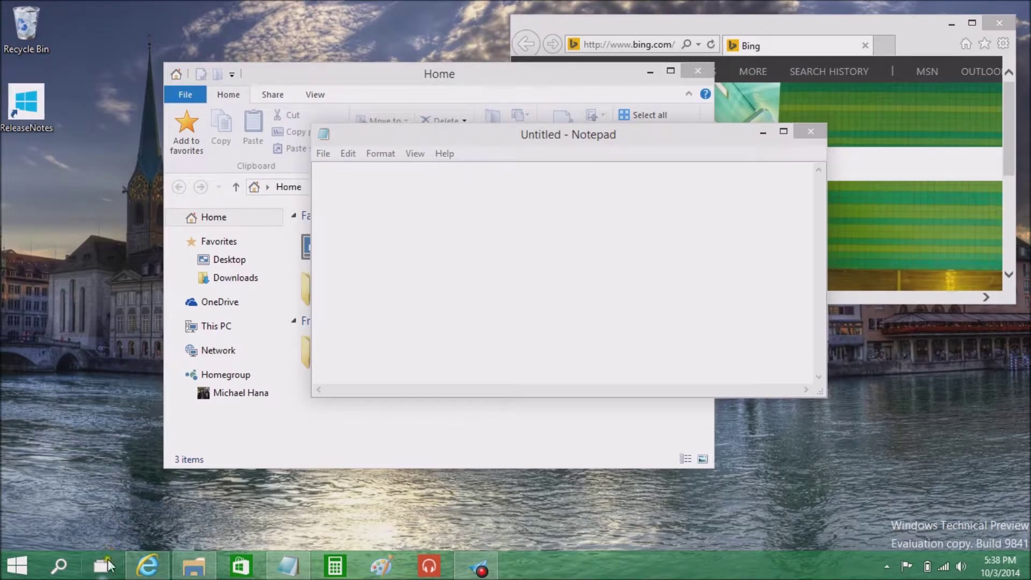
{"action": "left_click", "coordinate": [102, 566]}
{"action": "left_click", "coordinate": [102, 565]}
Cycle repeatedly through the open windows in the window switcher and return to the Untitled - Notepad window
{"action": "key", "text": "alt+Tab"}
{"action": "key", "text": "alt+Tab"}
{"action": "key", "text": "alt+Tab"}
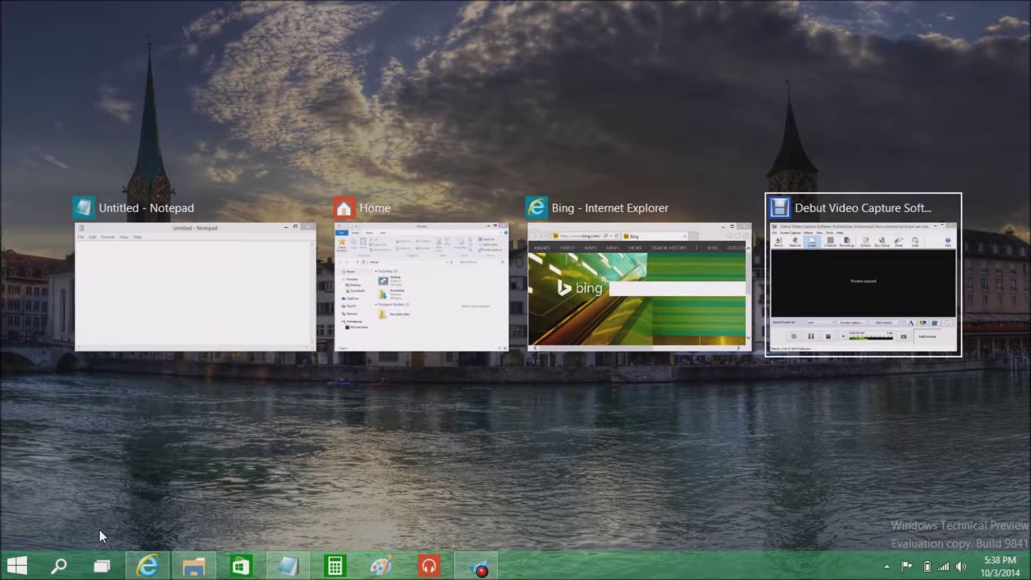
{"action": "key", "text": "alt+Tab"}
{"action": "key", "text": "alt+Tab"}
{"action": "key", "text": "alt+Tab"}
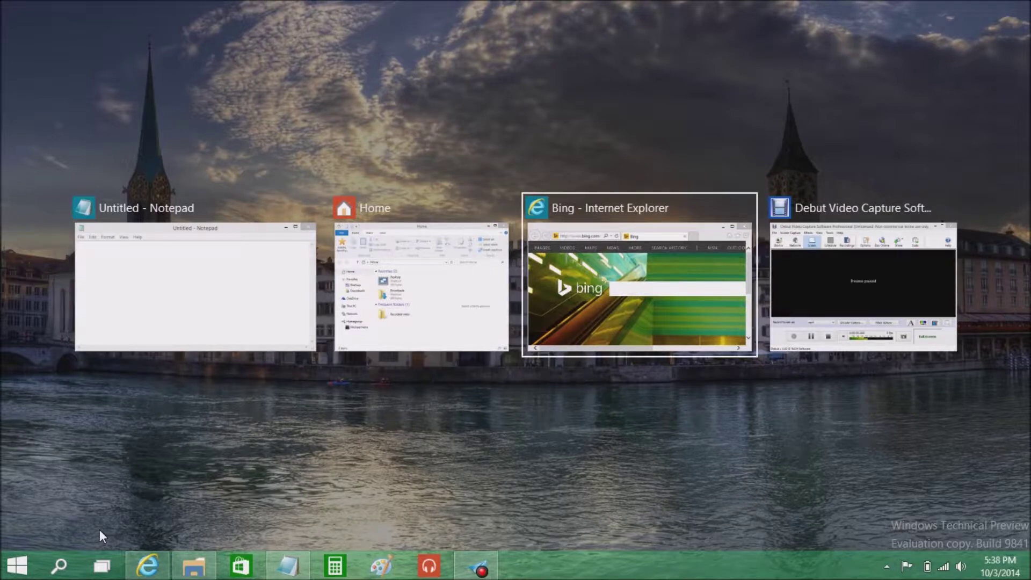
{"action": "key", "text": "alt+Tab"}
{"action": "key", "text": "alt+Tab"}
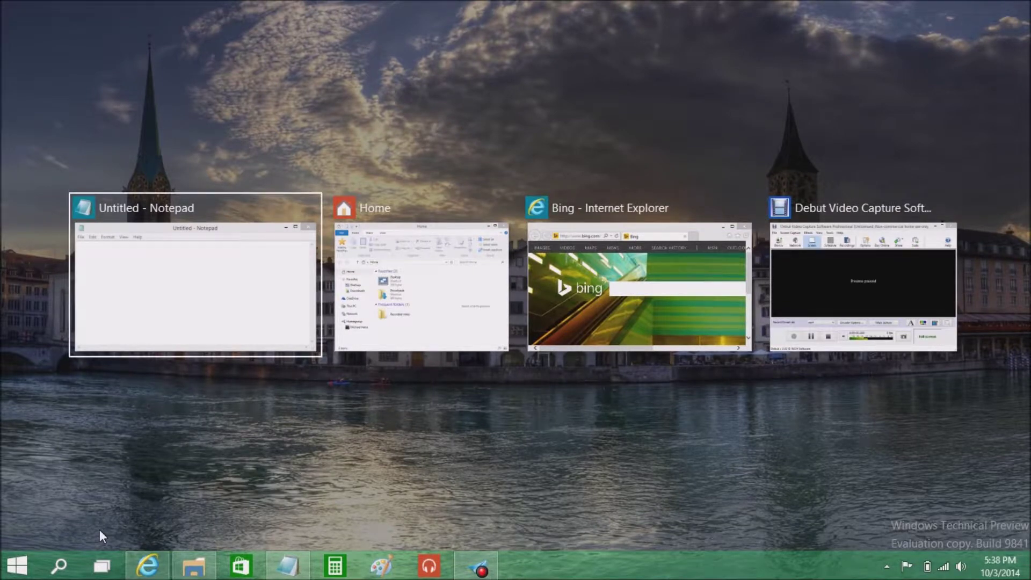
{"action": "key", "text": "alt+Tab"}
{"action": "key", "text": "alt+Tab"}
{"action": "key", "text": "alt+Tab"}
{"action": "key", "text": "alt+Tab"}
{"action": "key", "text": "alt+Tab"}
{"action": "key", "text": "alt+Tab"}
{"action": "key", "text": "alt+Tab"}
{"action": "key", "text": "alt+Tab"}
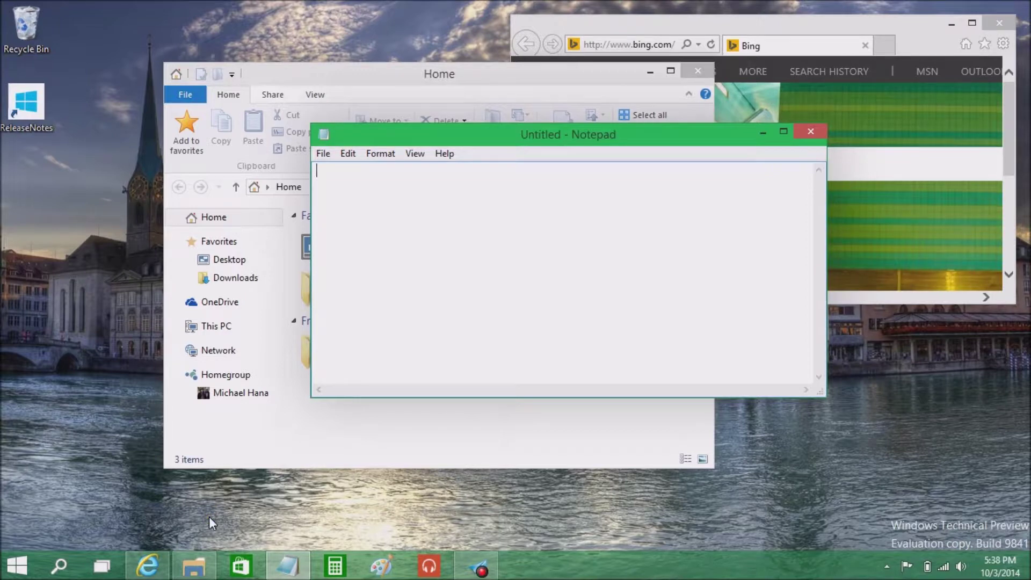
Open and close Task View, and shift the Notepad window slightly down and to the right on the desktop
{"action": "key", "text": "super+Tab"}
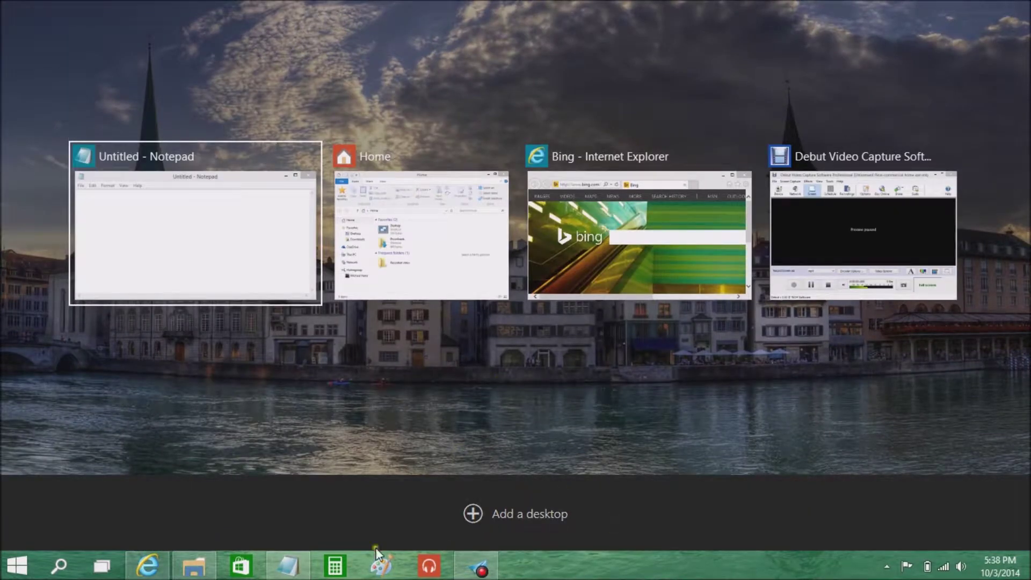
{"action": "left_click", "coordinate": [369, 475]}
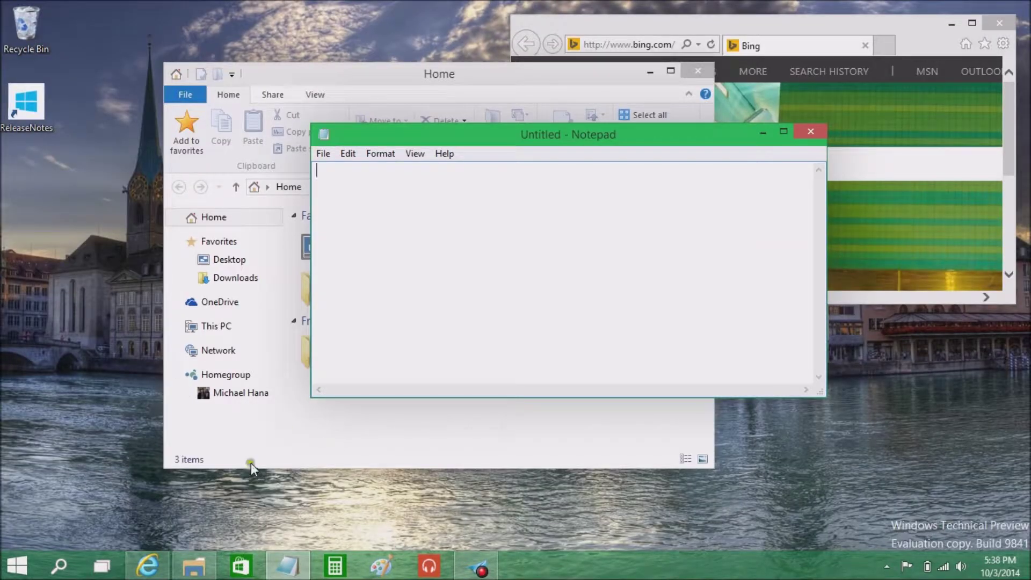
{"action": "left_click_drag", "start_coordinate": [397, 141], "coordinate": [413, 170]}
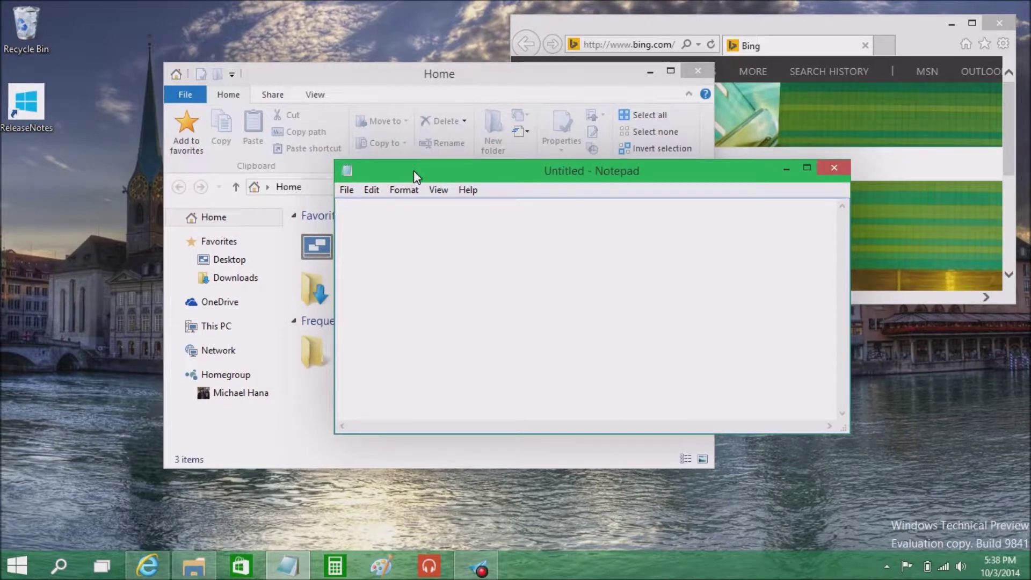
Add a second desktop in Task View and switch to it
{"action": "key", "text": "super+Tab"}
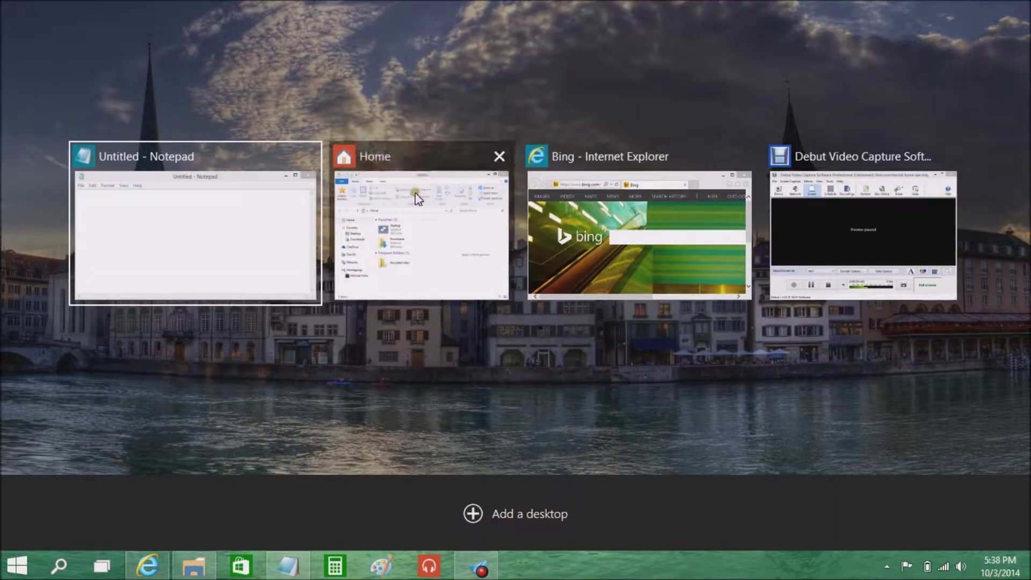
{"action": "left_click", "coordinate": [498, 513]}
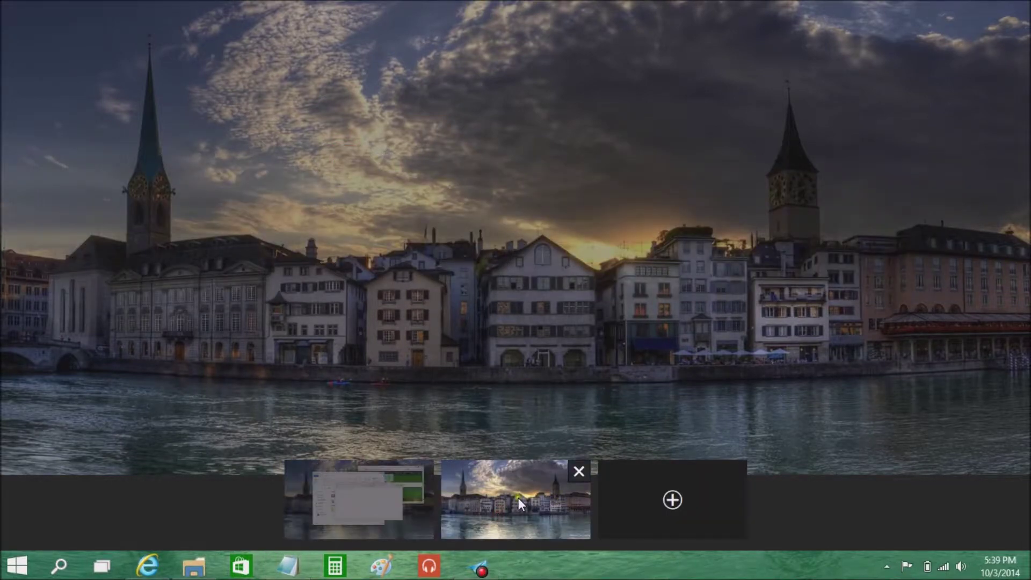
{"action": "left_click", "coordinate": [514, 498]}
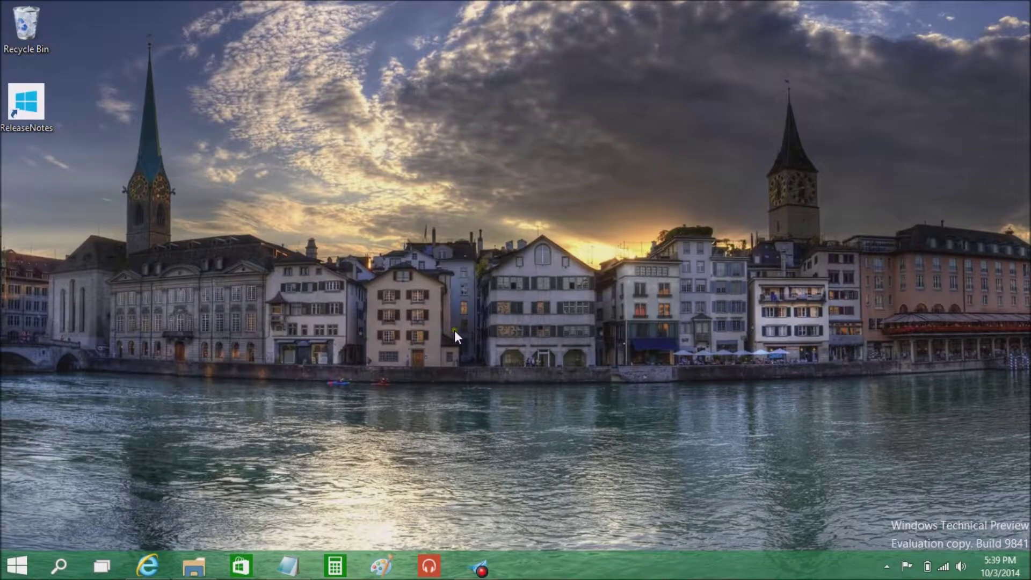
Switch to the first desktop through Task View and go back to the empty second desktop
{"action": "key", "text": "super+Tab"}
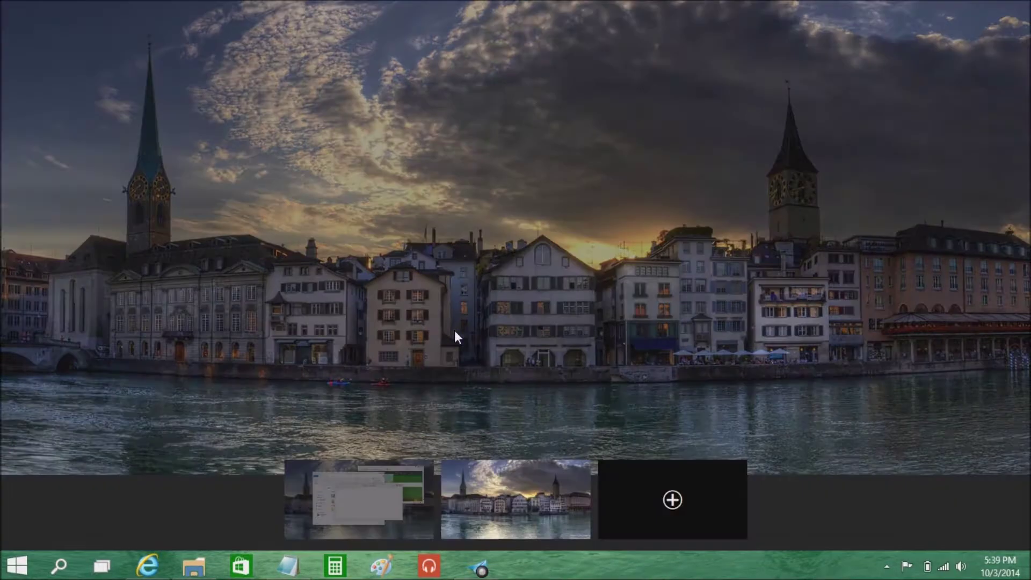
{"action": "left_click", "coordinate": [360, 489]}
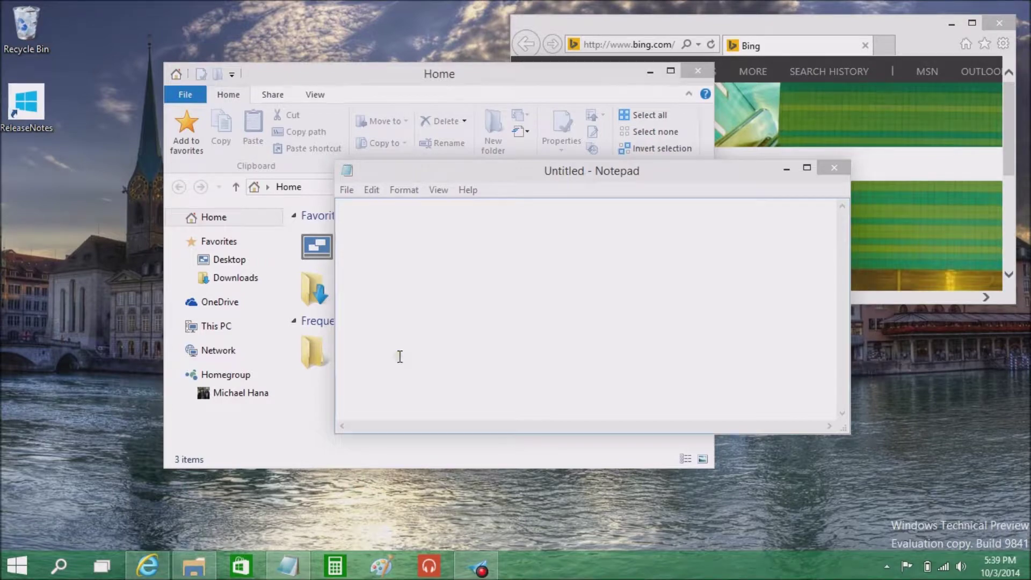
{"action": "key", "text": "super+Tab"}
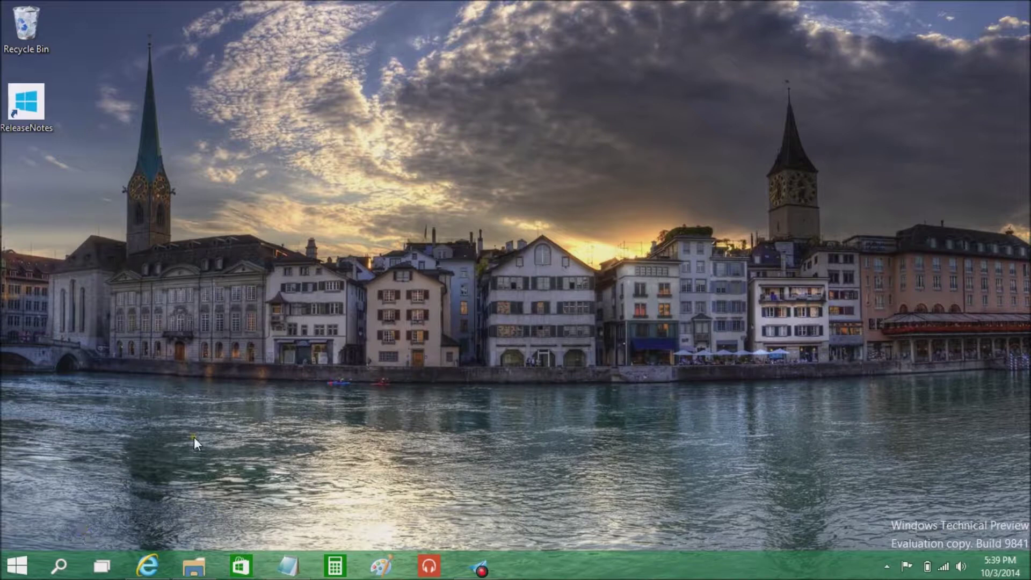
Toggle Task View from the second desktop, reopen it and add a third desktop
{"action": "key", "text": "super+Tab"}
{"action": "key", "text": "Escape"}
{"action": "left_click", "coordinate": [204, 355]}
{"action": "left_click", "coordinate": [101, 565]}
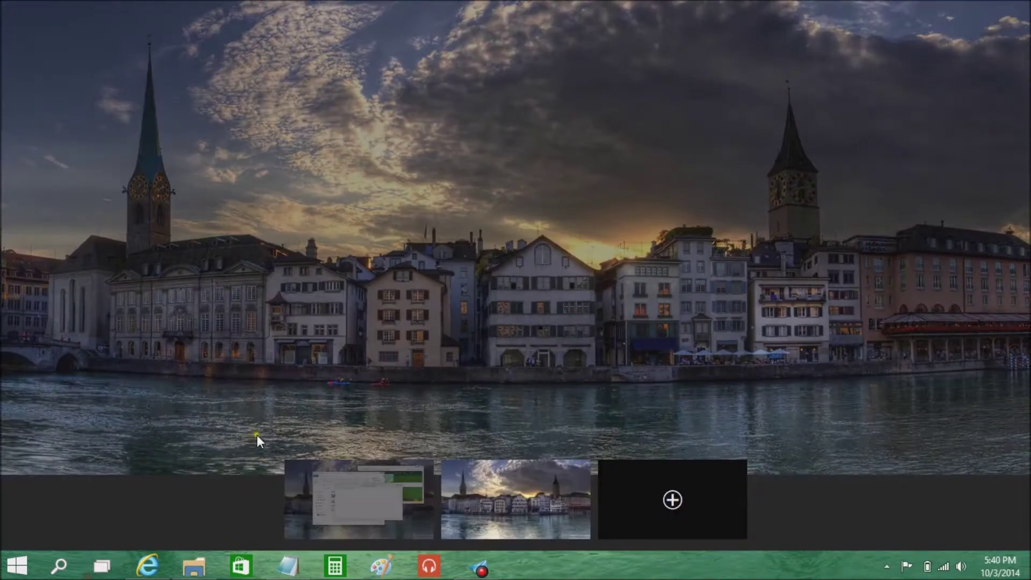
{"action": "left_click", "coordinate": [653, 501]}
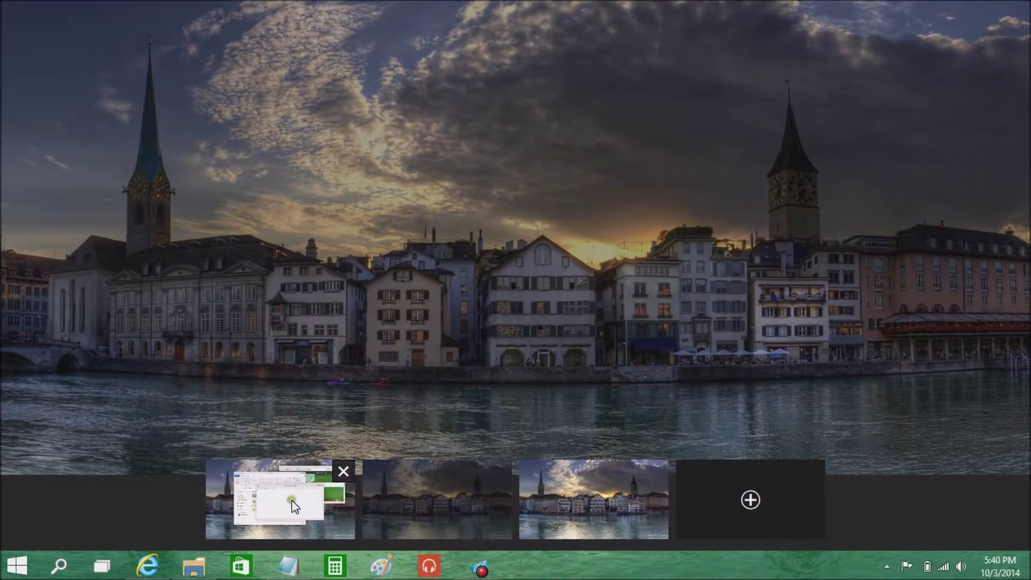
Preview the first desktop's thumbnail in Task View and switch to the second desktop
{"action": "mouse_move", "coordinate": [317, 507]}
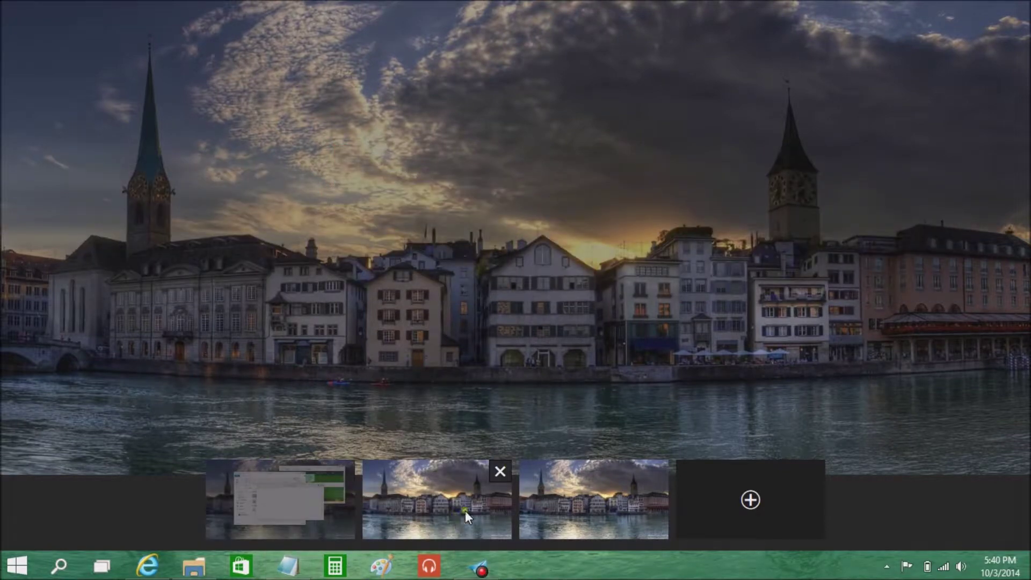
{"action": "left_click", "coordinate": [420, 501]}
{"action": "left_click_drag", "start_coordinate": [425, 92], "coordinate": [516, 242]}
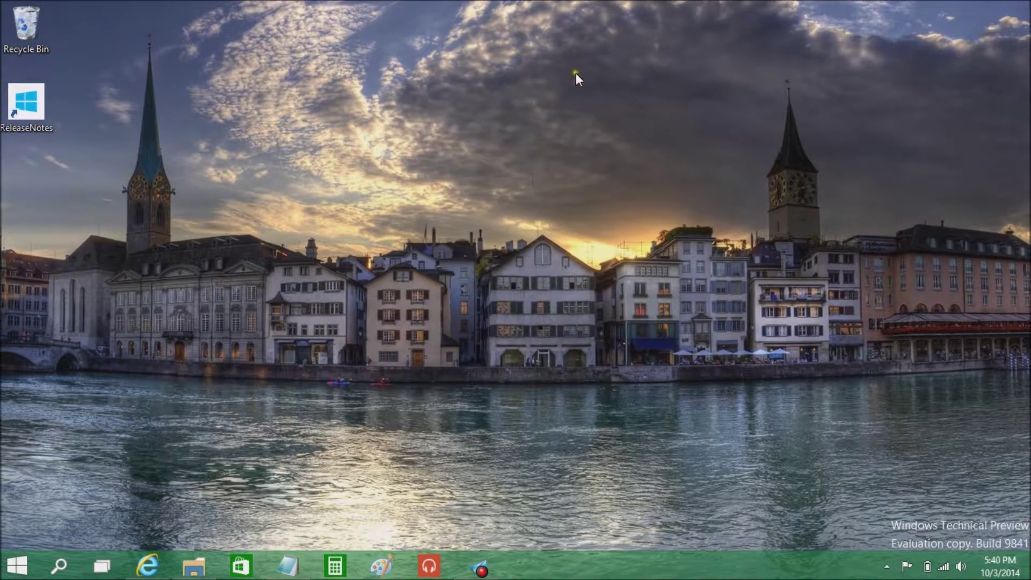
{"action": "left_click_drag", "start_coordinate": [224, 2], "coordinate": [434, 170]}
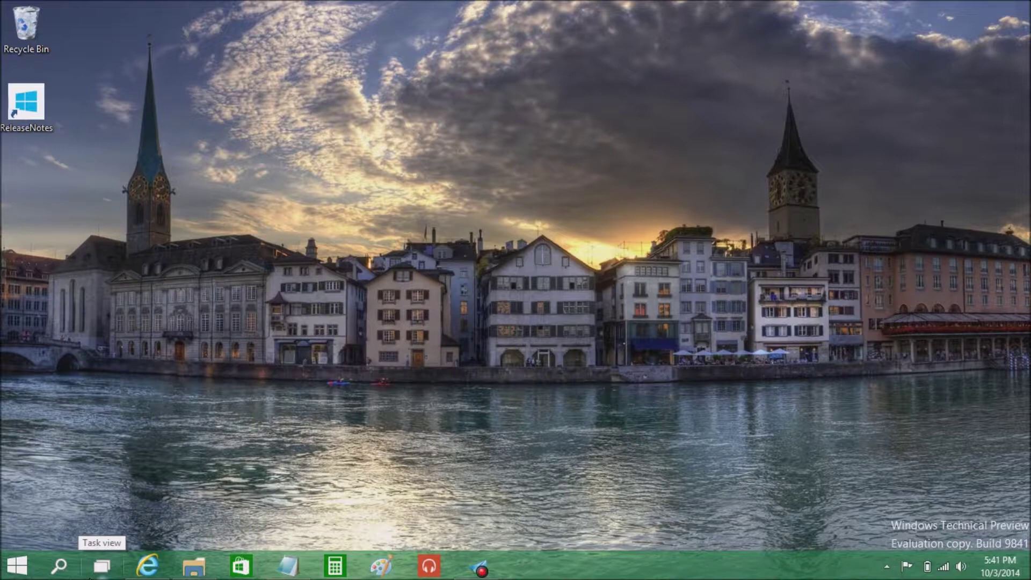
Return to the first desktop and rearrange the Notepad, Home and Internet Explorer windows so that they overlap differently
{"action": "left_click", "coordinate": [100, 573]}
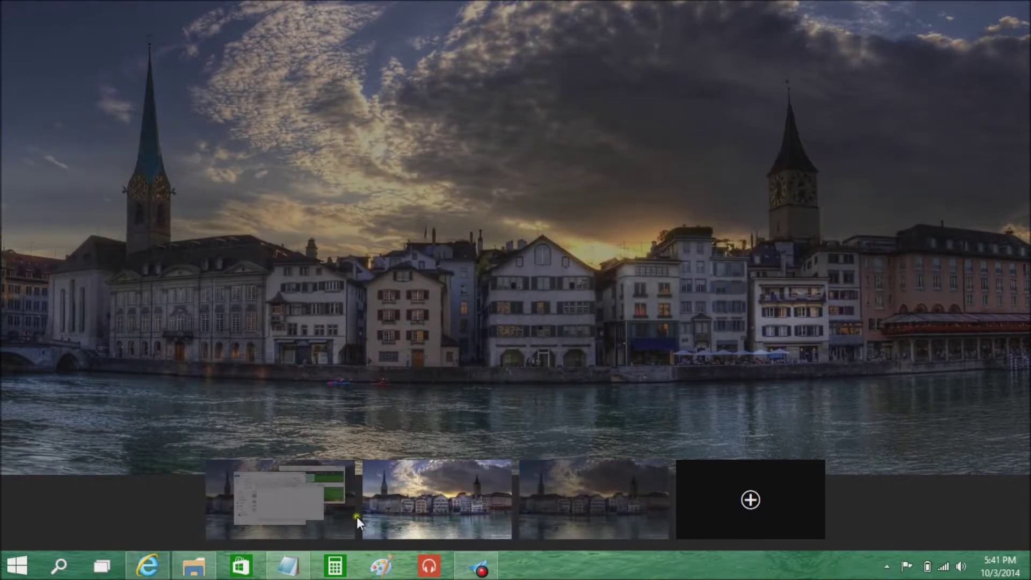
{"action": "left_click", "coordinate": [282, 511]}
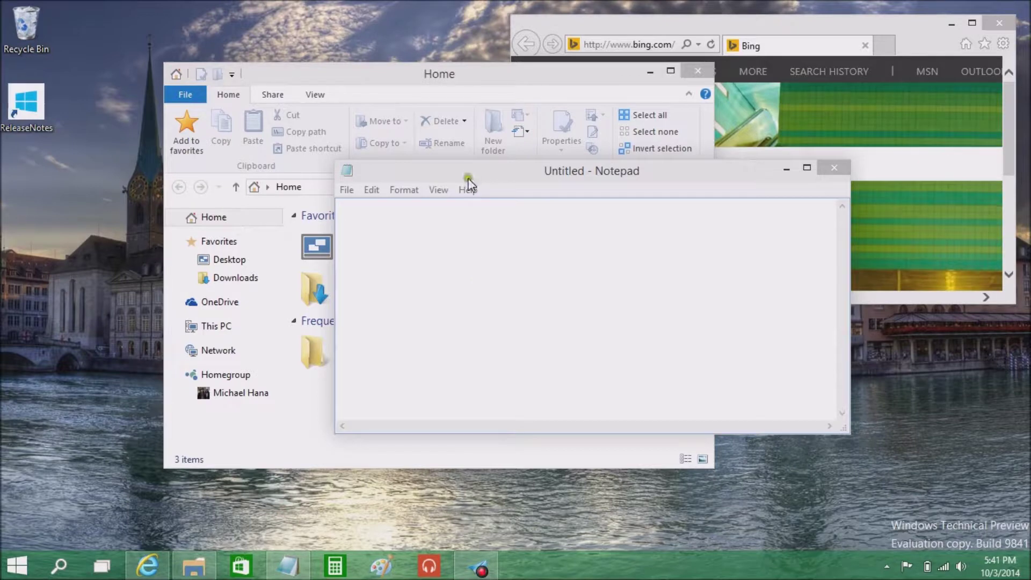
{"action": "left_click_drag", "start_coordinate": [475, 173], "coordinate": [464, 242]}
{"action": "left_click", "coordinate": [449, 78]}
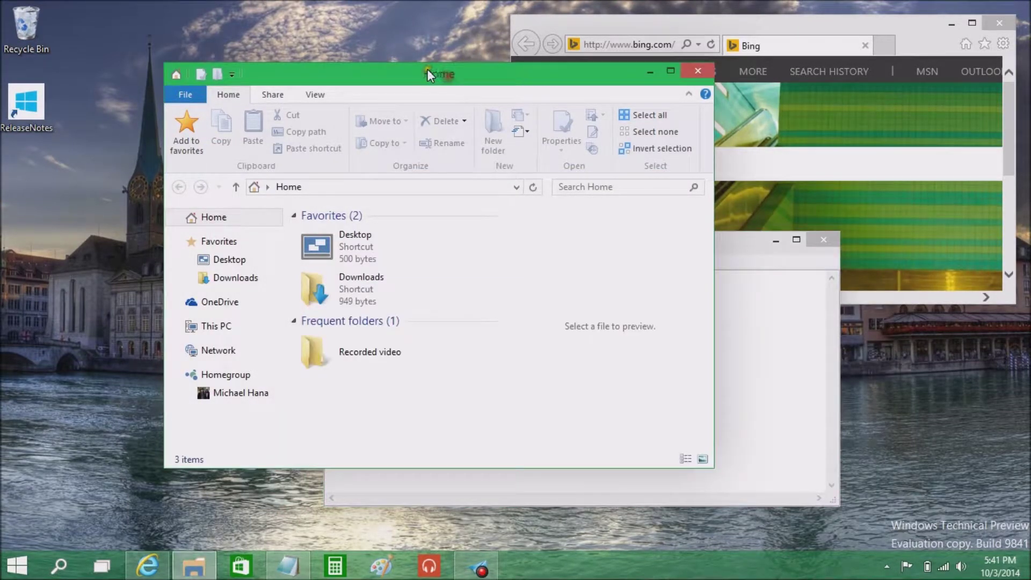
{"action": "left_click_drag", "start_coordinate": [427, 70], "coordinate": [362, 48]}
{"action": "left_click", "coordinate": [682, 24]}
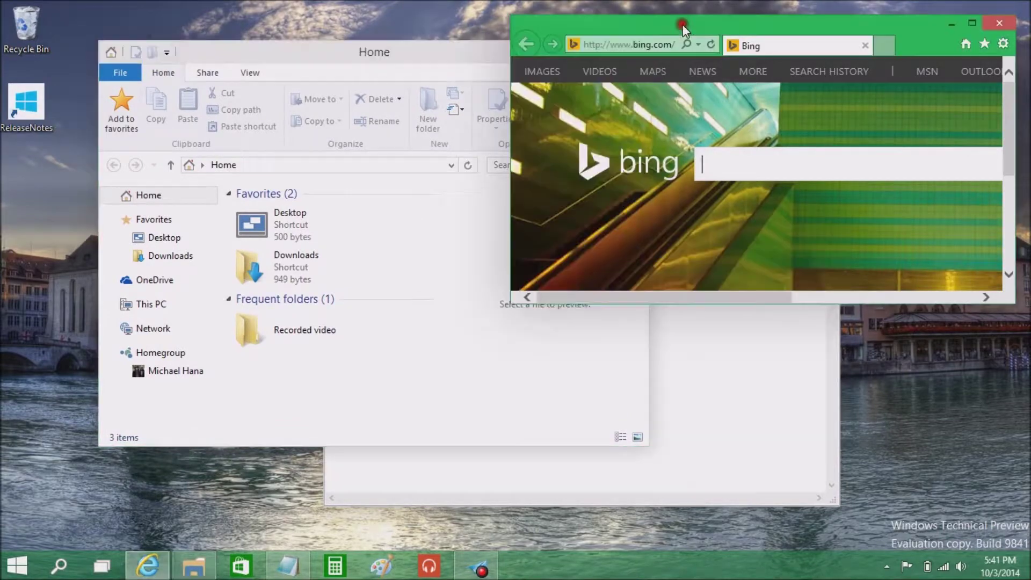
{"action": "mouse_move", "coordinate": [628, 27]}
{"action": "left_mouse_down"}
{"action": "mouse_move", "coordinate": [594, 26]}
{"action": "mouse_move", "coordinate": [643, 17]}
{"action": "mouse_move", "coordinate": [469, 107]}
{"action": "mouse_move", "coordinate": [503, 75]}
{"action": "mouse_move", "coordinate": [476, 65]}
{"action": "mouse_move", "coordinate": [462, 89]}
{"action": "mouse_move", "coordinate": [454, 44]}
{"action": "mouse_move", "coordinate": [512, 91]}
{"action": "mouse_move", "coordinate": [478, 101]}
{"action": "mouse_move", "coordinate": [434, 43]}
{"action": "mouse_move", "coordinate": [434, 75]}
{"action": "left_mouse_up"}
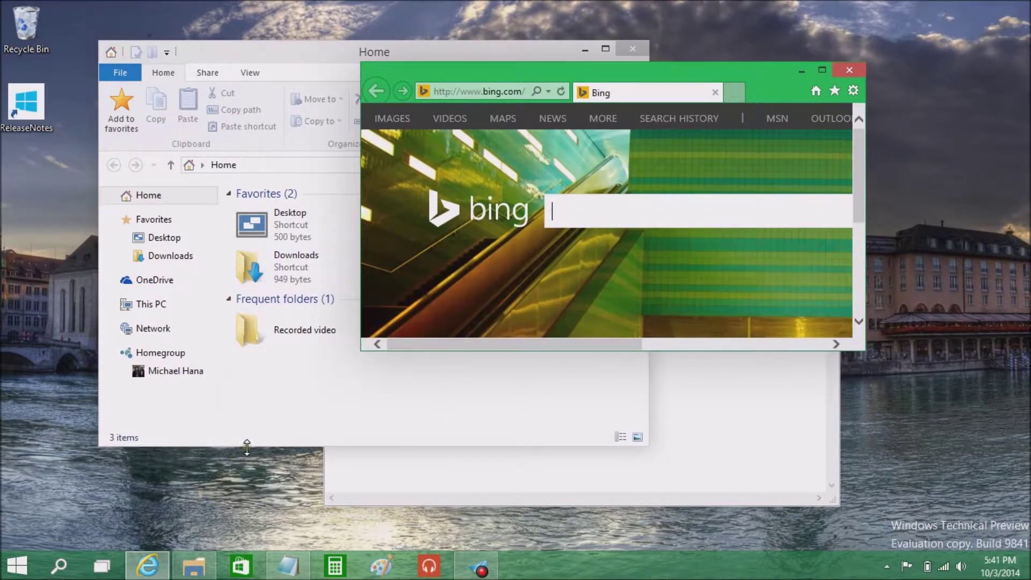
Switch to the second desktop and try to bring up Notepad there
{"action": "left_click", "coordinate": [96, 570]}
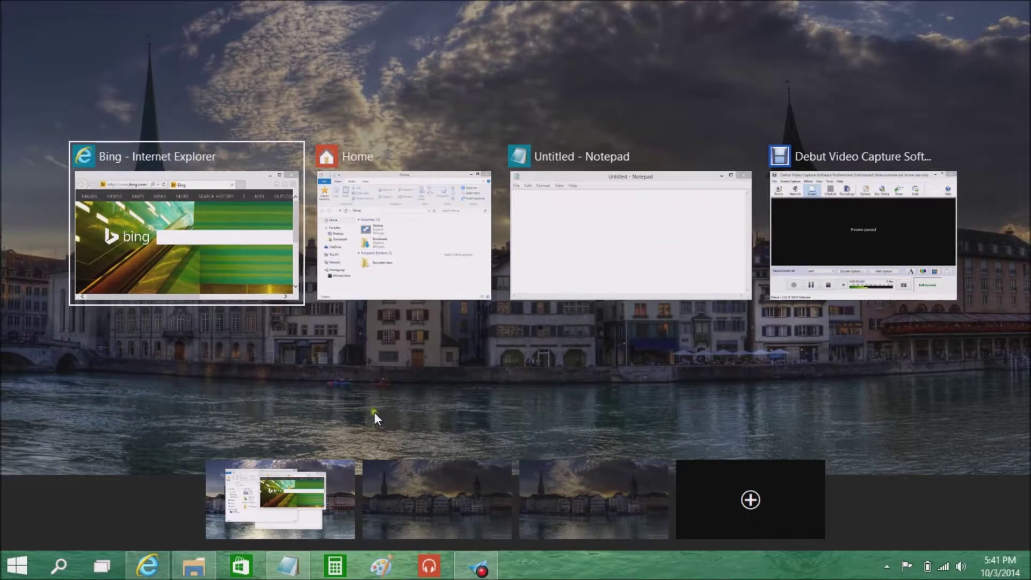
{"action": "left_click", "coordinate": [420, 495]}
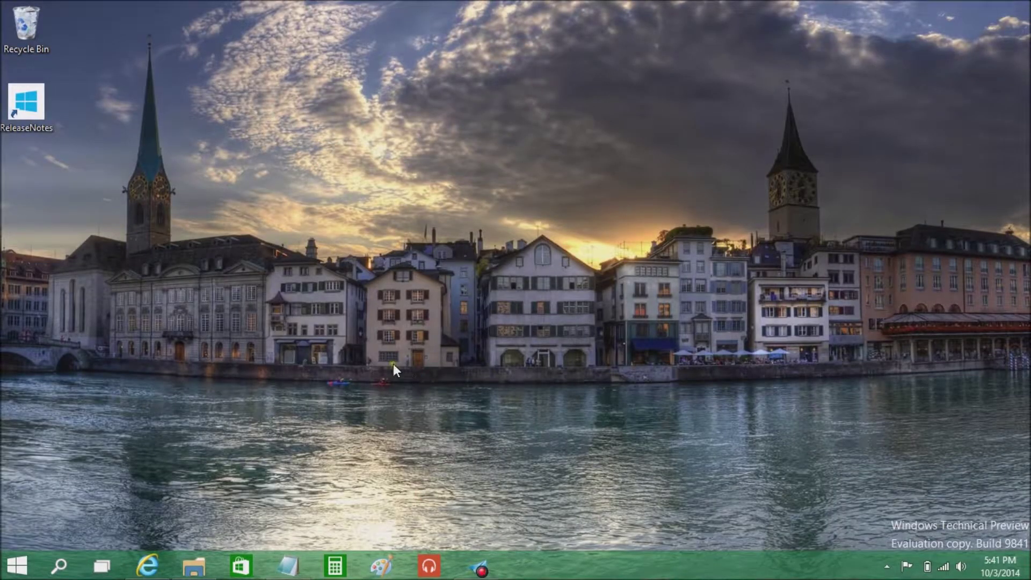
{"action": "left_click", "coordinate": [301, 569]}
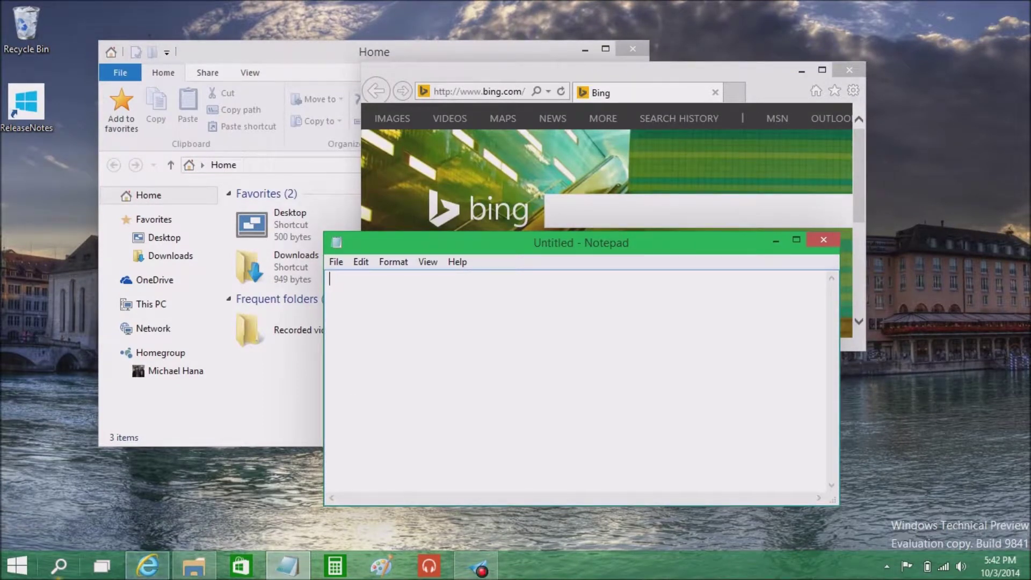
Return to the second desktop through Task View and open a new Notepad window there
{"action": "left_click", "coordinate": [59, 565]}
{"action": "left_click", "coordinate": [102, 566]}
{"action": "left_click", "coordinate": [430, 482]}
{"action": "right_click", "coordinate": [296, 563]}
{"action": "left_click", "coordinate": [283, 494]}
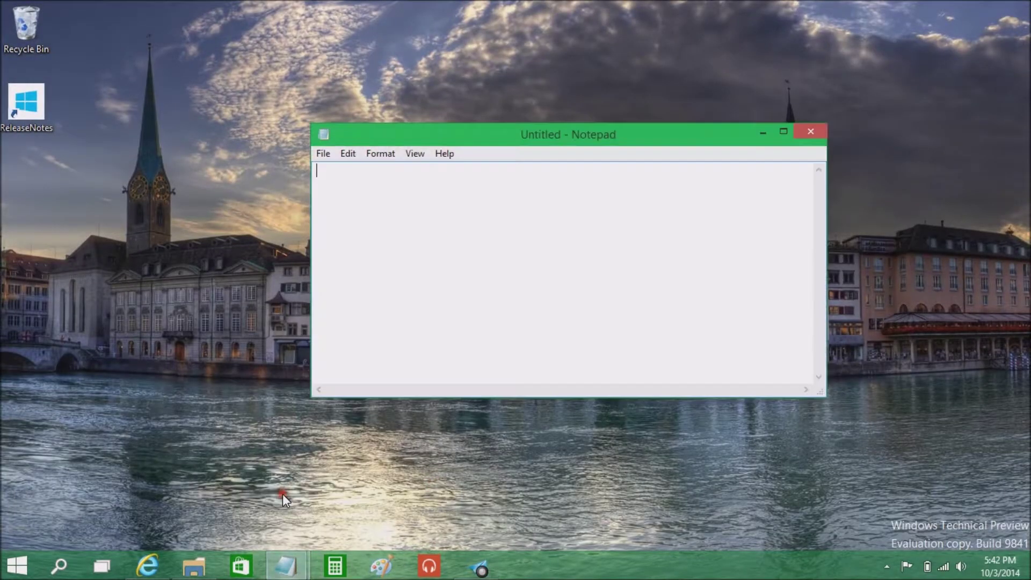
Move the new Notepad window to the desktop's upper-left area, open the Music app and place it beside Notepad
{"action": "left_click_drag", "start_coordinate": [452, 136], "coordinate": [172, 71]}
{"action": "left_click", "coordinate": [429, 565]}
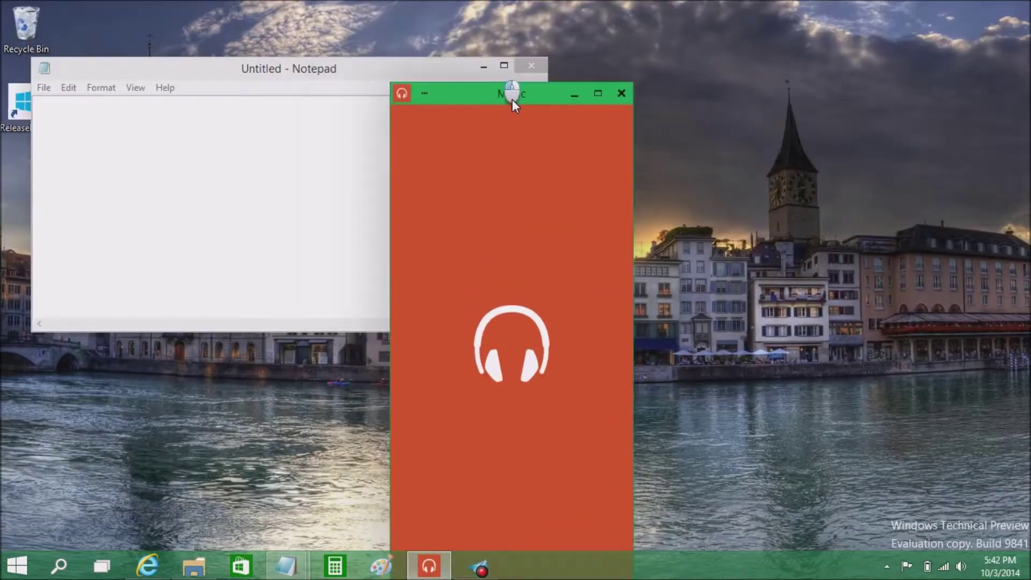
{"action": "left_click_drag", "start_coordinate": [512, 92], "coordinate": [714, 40]}
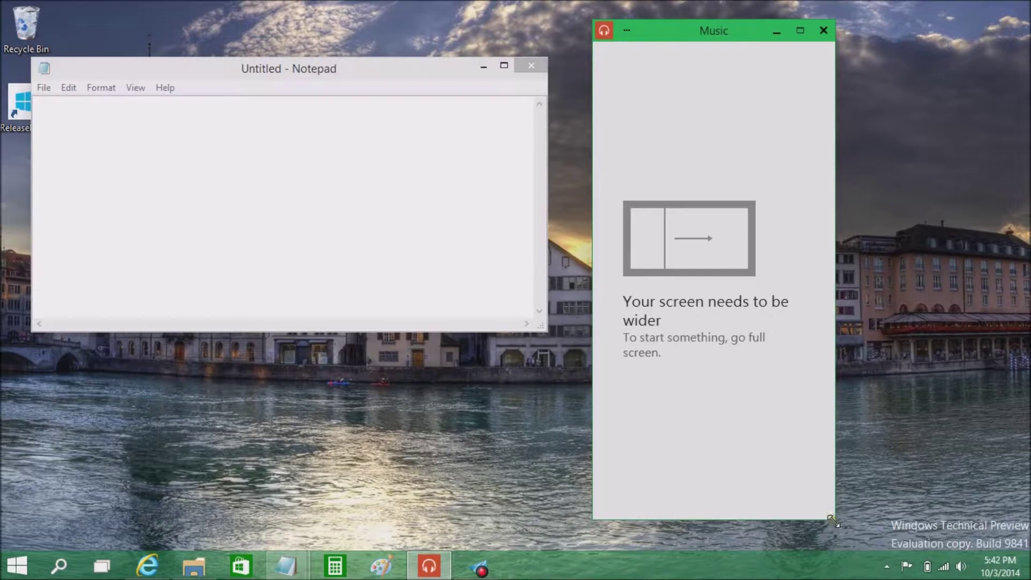
Enlarge the Music window so its full layout fits, and move it over the edge of the Notepad window
{"action": "left_click_drag", "start_coordinate": [835, 520], "coordinate": [1002, 544]}
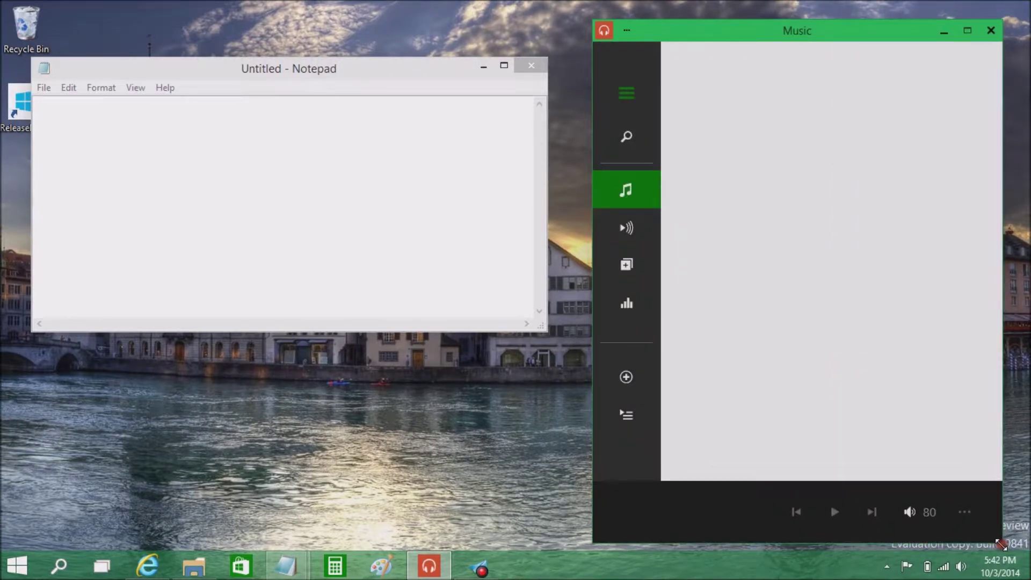
{"action": "left_click_drag", "start_coordinate": [764, 33], "coordinate": [672, 29]}
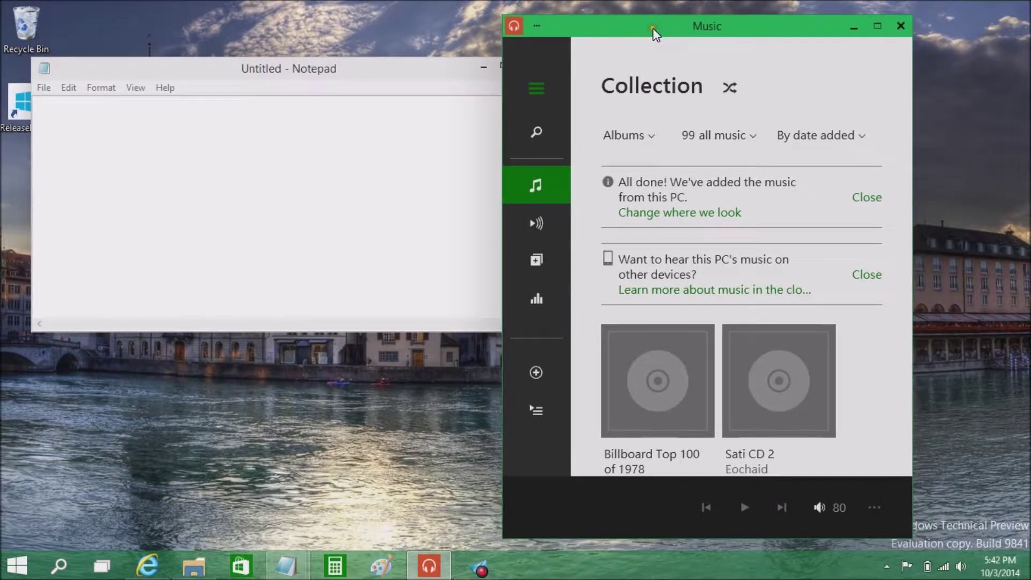
{"action": "left_click_drag", "start_coordinate": [655, 32], "coordinate": [599, 32]}
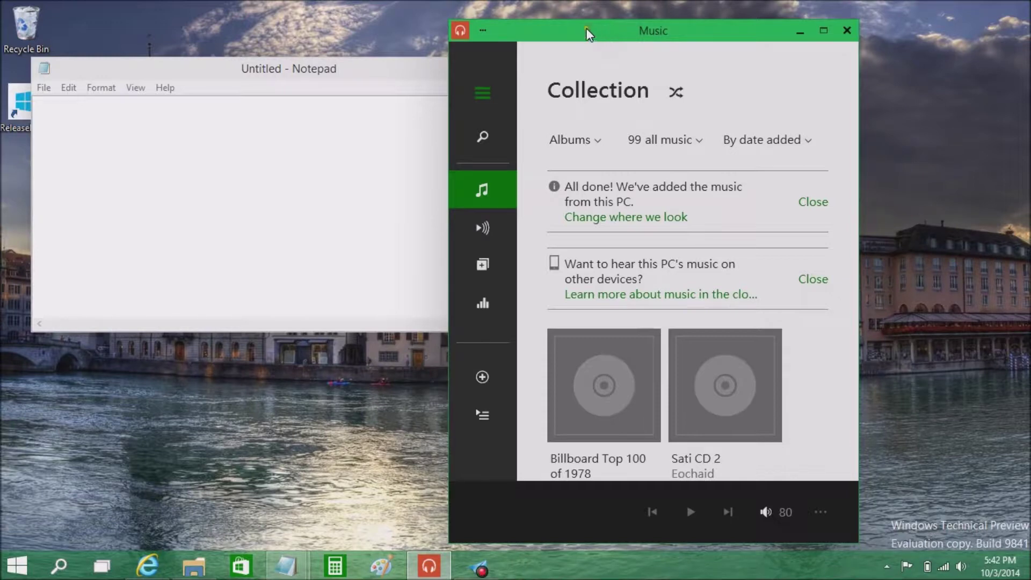
Maximize and restore the Music window, and snap it to the right half of the screen
{"action": "double_click", "coordinate": [587, 30]}
{"action": "left_click_drag", "start_coordinate": [588, 20], "coordinate": [617, 33]}
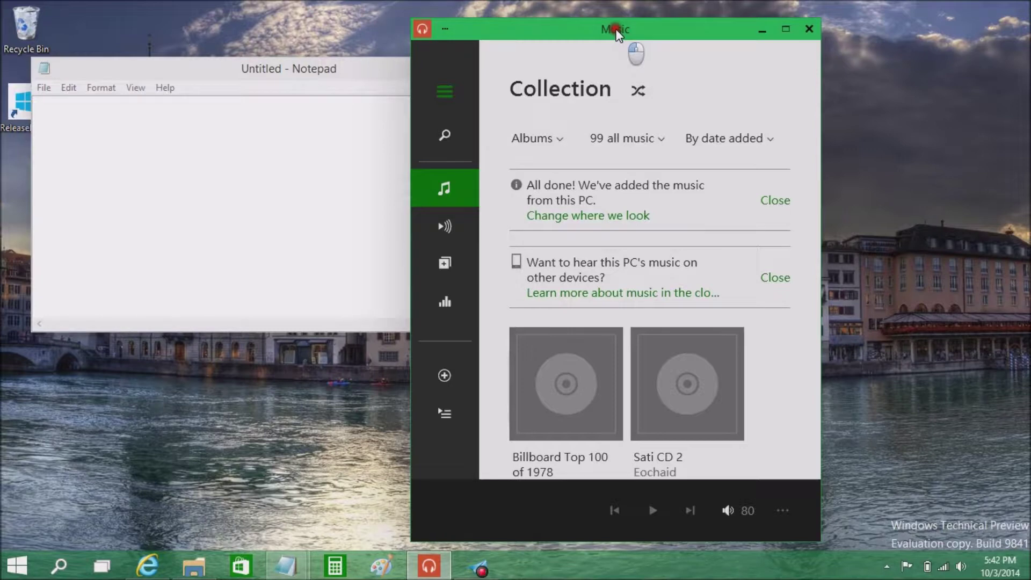
{"action": "left_click_drag", "start_coordinate": [616, 31], "coordinate": [595, 26]}
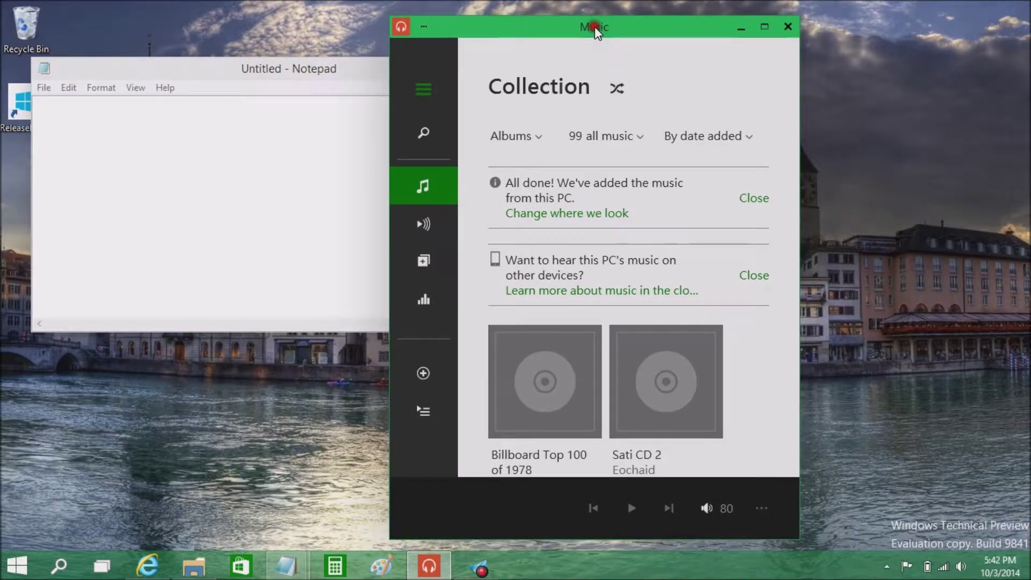
{"action": "left_click_drag", "start_coordinate": [595, 27], "coordinate": [1027, 92]}
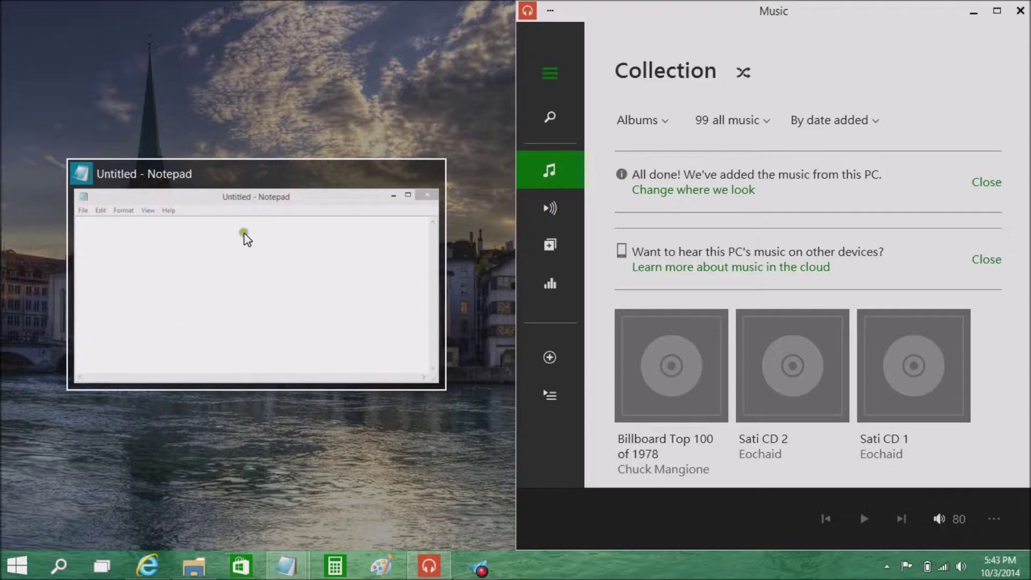
Fill the left half with the suggested Notepad window, pull it loose, and snap the Music window to the right half again without choosing a companion window
{"action": "left_click", "coordinate": [310, 298]}
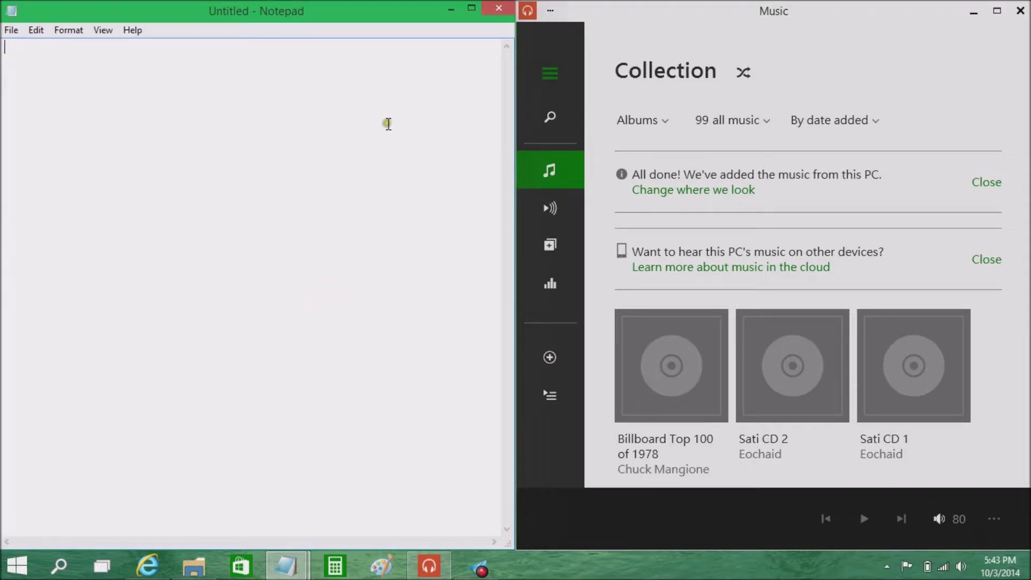
{"action": "left_click_drag", "start_coordinate": [310, 11], "coordinate": [341, 76]}
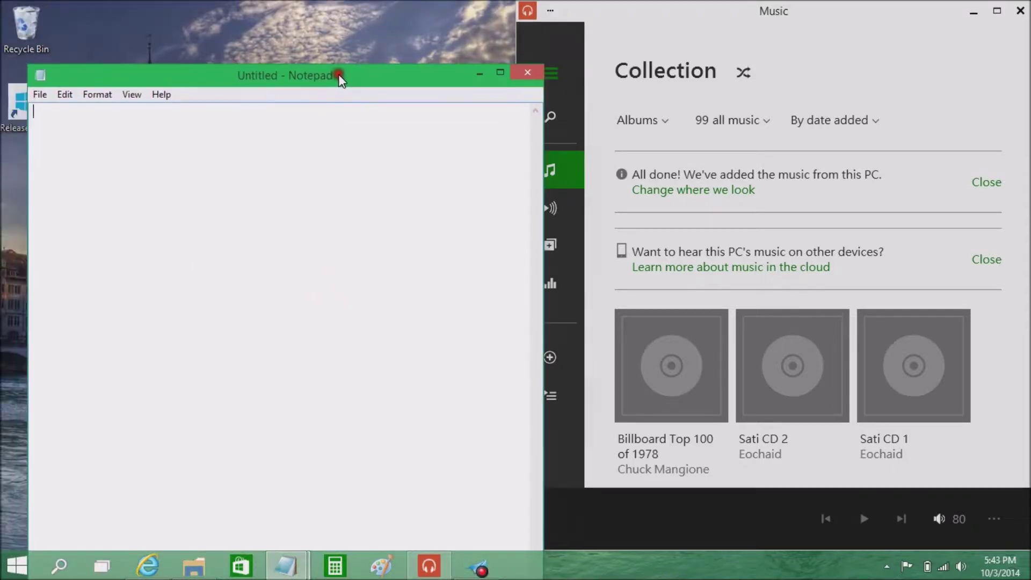
{"action": "left_click_drag", "start_coordinate": [606, 10], "coordinate": [1030, 229]}
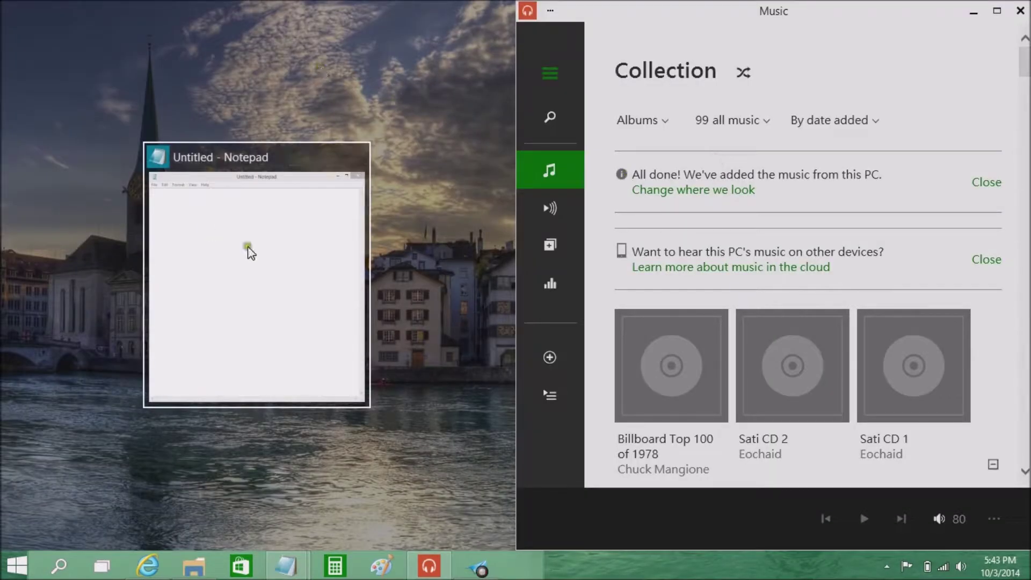
{"action": "left_click", "coordinate": [390, 466]}
Move the floating Notepad window around the desktop and snap it to the left half beside Music
{"action": "left_click_drag", "start_coordinate": [325, 74], "coordinate": [288, 30]}
{"action": "left_click_drag", "start_coordinate": [507, 20], "coordinate": [502, 173]}
{"action": "left_click_drag", "start_coordinate": [380, 188], "coordinate": [3, 88]}
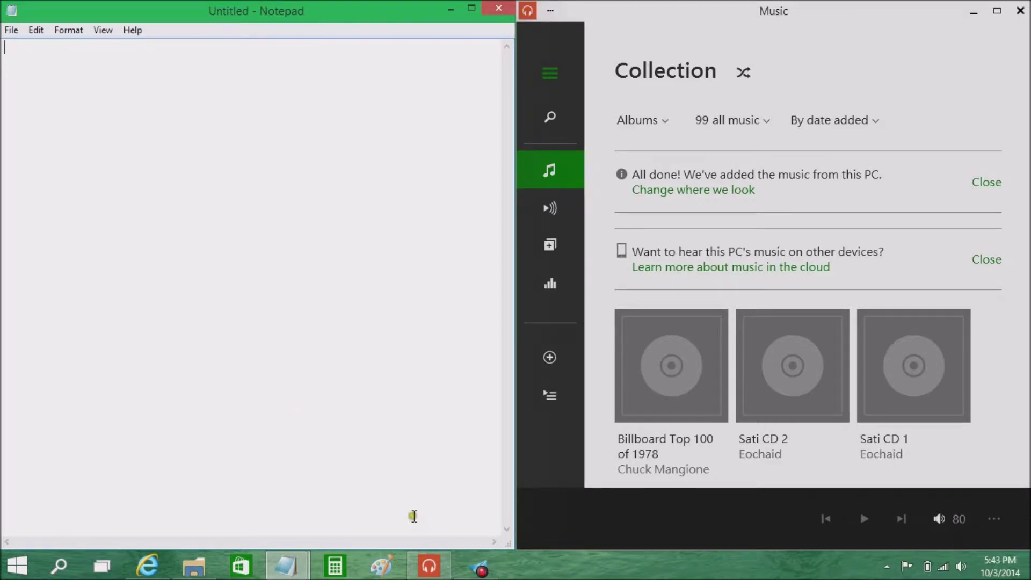
Open Paint over the snapped windows and return to the second desktop through Task View
{"action": "left_click", "coordinate": [382, 565]}
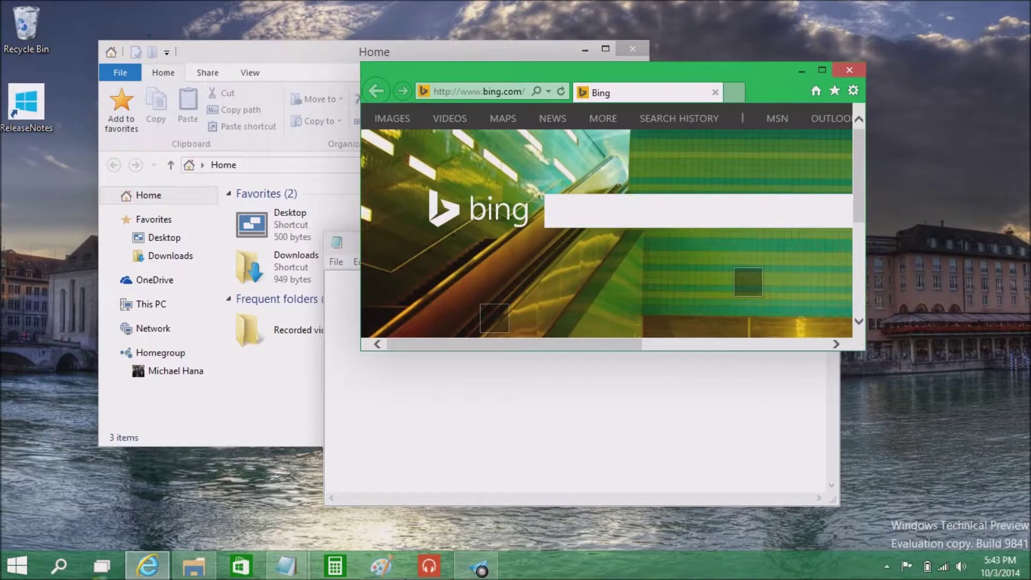
{"action": "left_click", "coordinate": [102, 569]}
{"action": "left_click", "coordinate": [389, 504]}
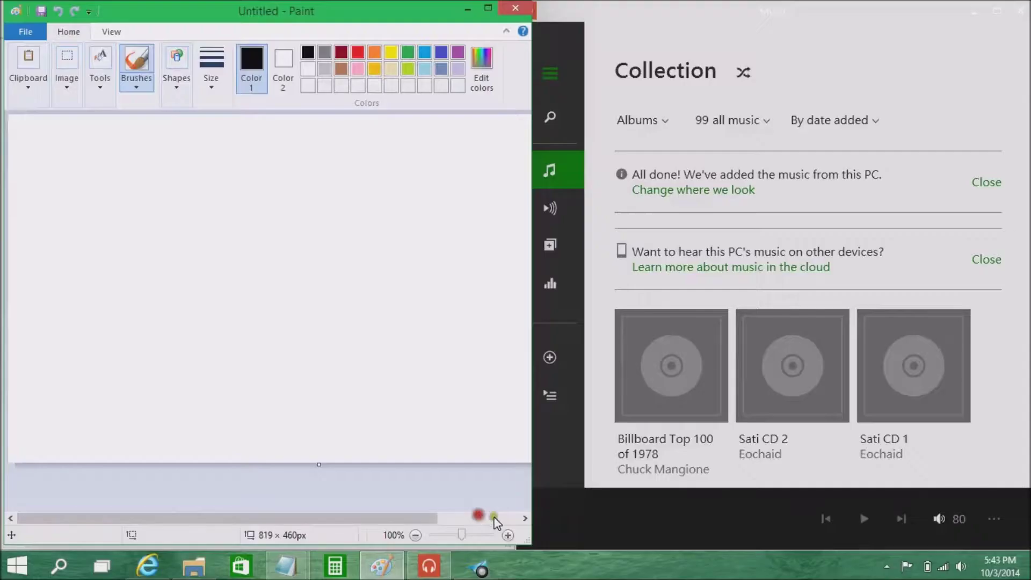
Open a new Internet Explorer window on the second desktop and restore it from maximized to a floating window
{"action": "right_click", "coordinate": [148, 566]}
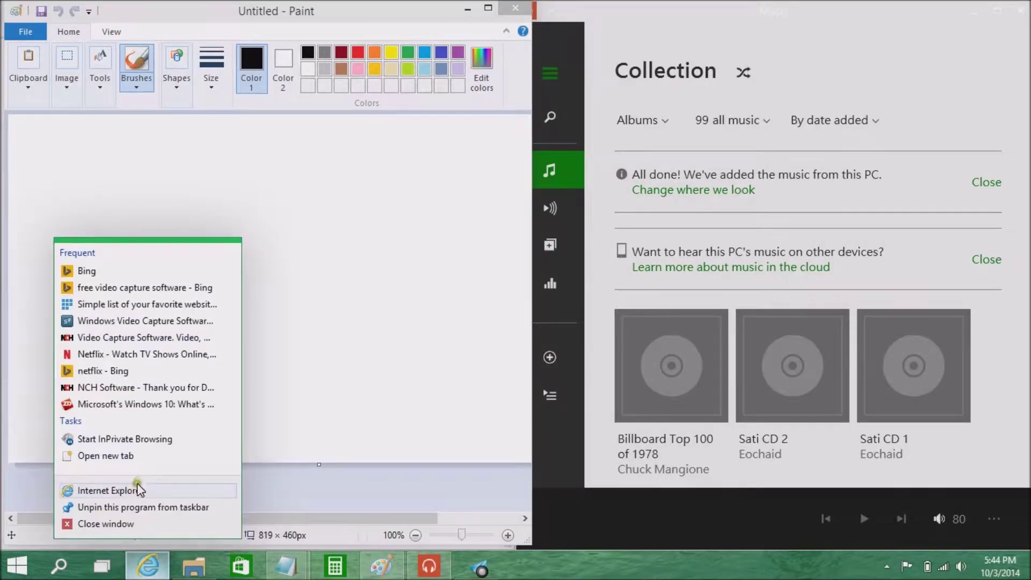
{"action": "left_click", "coordinate": [135, 503]}
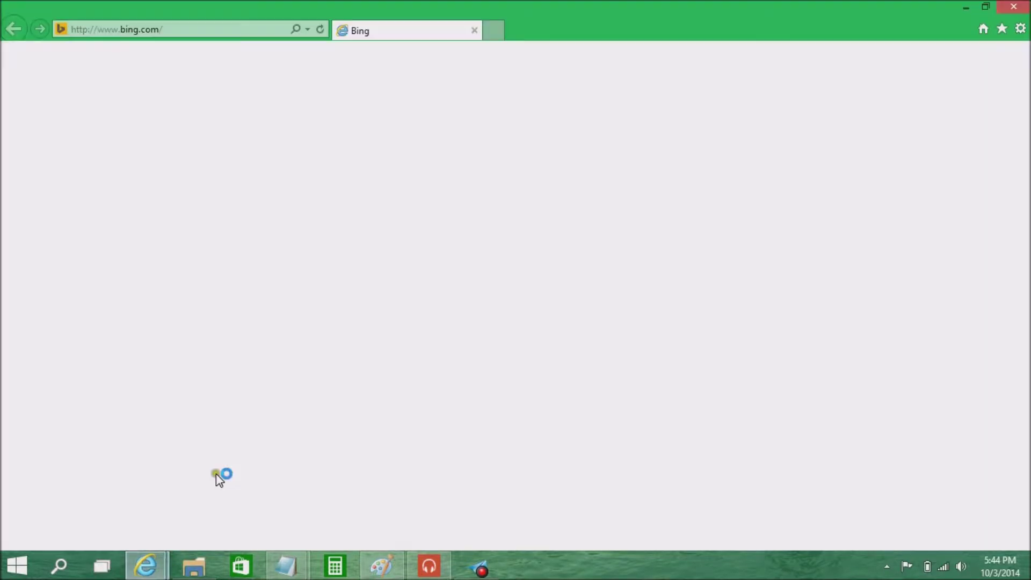
{"action": "double_click", "coordinate": [424, 7]}
Alternate focus between Notepad and Paint, reposition Paint over the snapped pair, and minimize the floating windows
{"action": "mouse_move", "coordinate": [375, 10]}
{"action": "left_mouse_down"}
{"action": "mouse_move", "coordinate": [471, 78]}
{"action": "mouse_move", "coordinate": [579, 29]}
{"action": "left_mouse_up"}
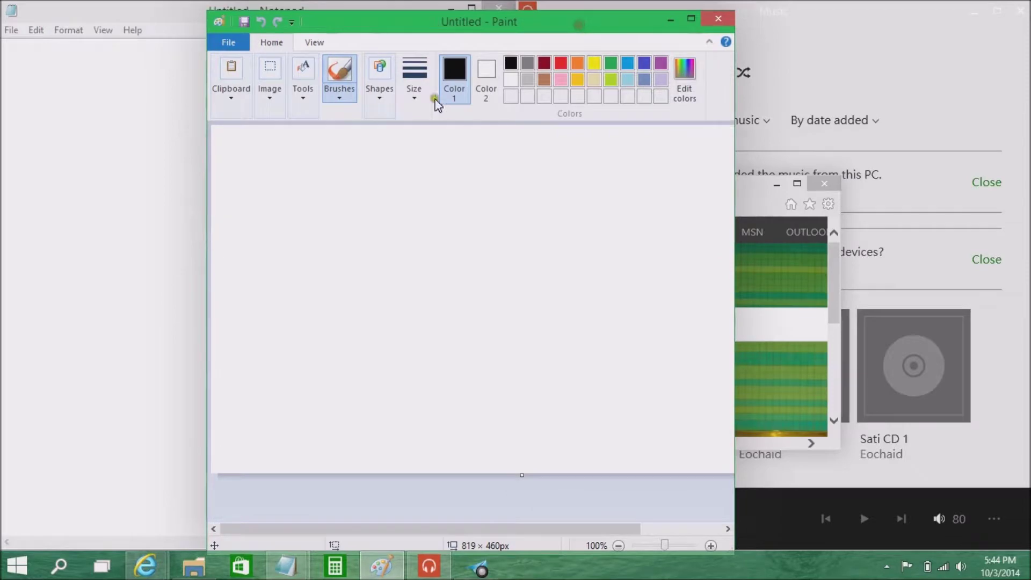
{"action": "left_click", "coordinate": [88, 142]}
{"action": "left_click", "coordinate": [542, 32]}
{"action": "left_click", "coordinate": [100, 145]}
{"action": "left_click", "coordinate": [526, 33]}
{"action": "mouse_move", "coordinate": [639, 30]}
{"action": "left_mouse_down"}
{"action": "mouse_move", "coordinate": [706, 30]}
{"action": "mouse_move", "coordinate": [681, 22]}
{"action": "left_mouse_up"}
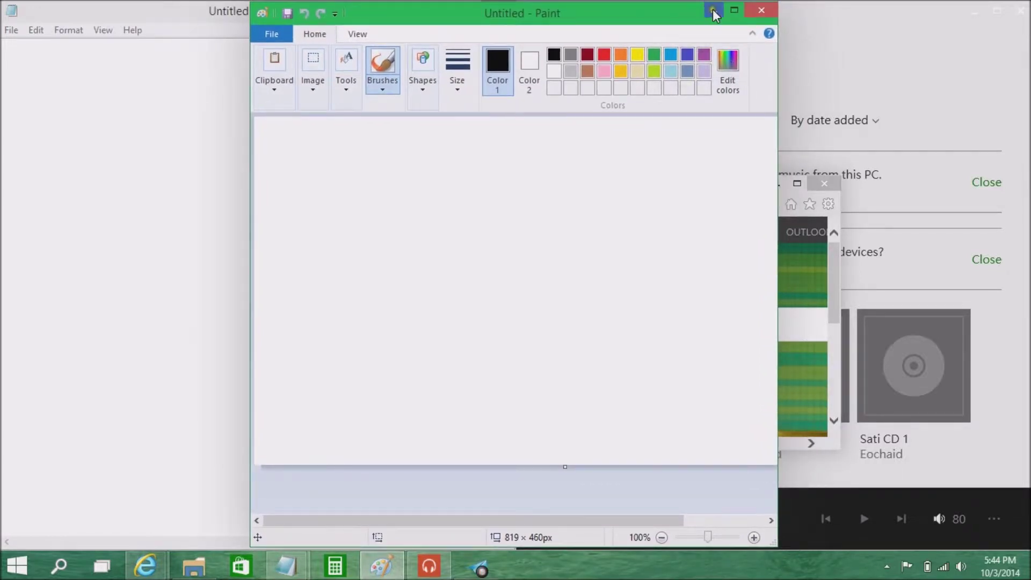
{"action": "left_click", "coordinate": [713, 11]}
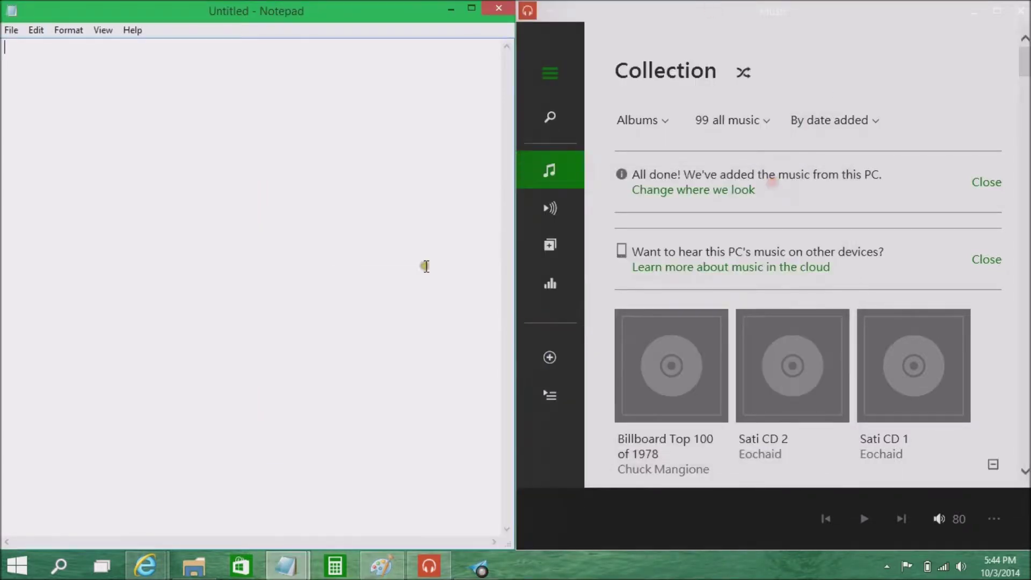
Preview the open Notepad windows, pick the first desktop's one, and select the second desktop in Task View
{"action": "mouse_move", "coordinate": [293, 556]}
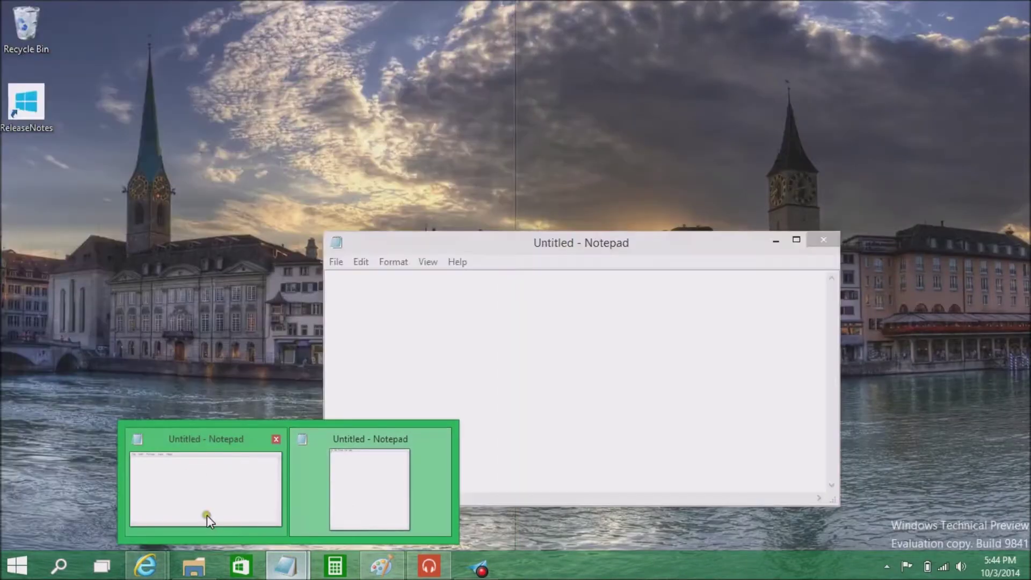
{"action": "left_click", "coordinate": [207, 517]}
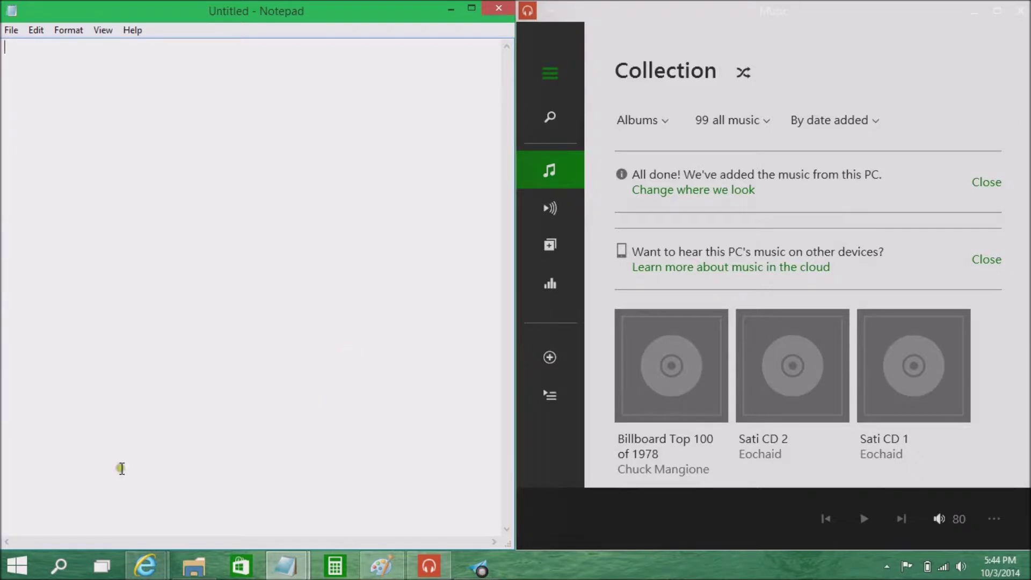
{"action": "left_click", "coordinate": [102, 566]}
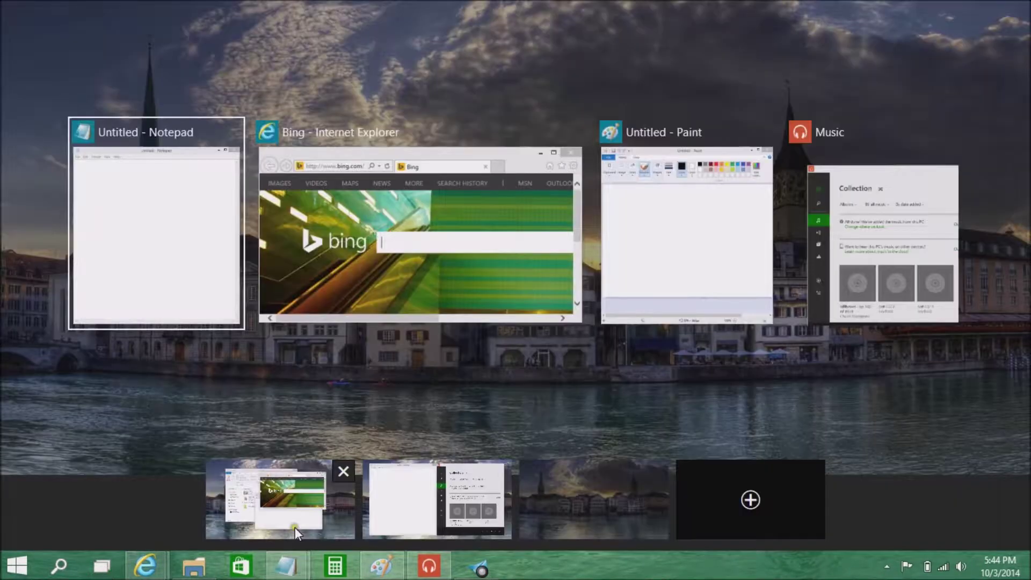
{"action": "left_click", "coordinate": [430, 510]}
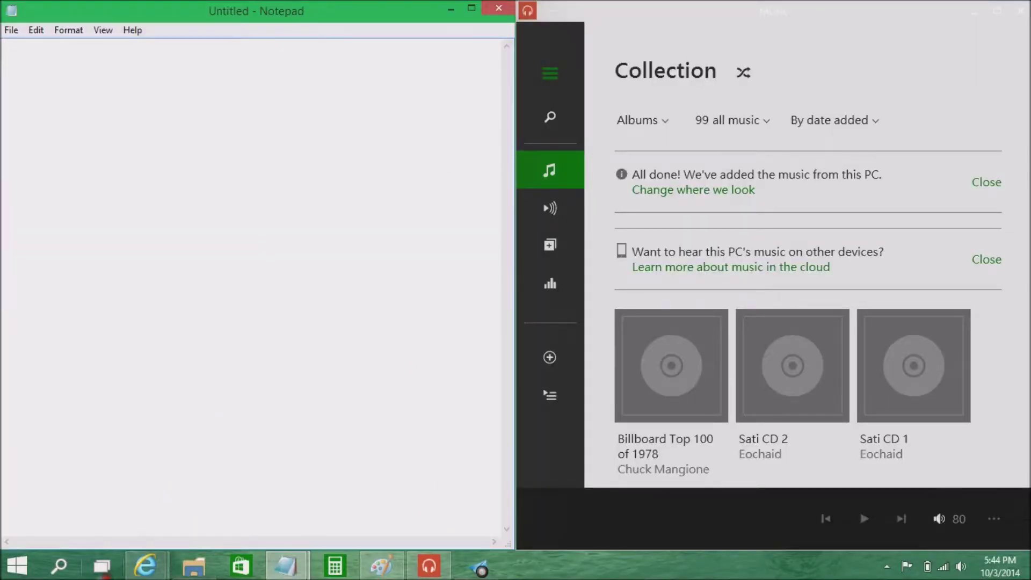
Switch to the first desktop through Task View and shift its Internet Explorer window slightly to the left
{"action": "left_click", "coordinate": [102, 566]}
{"action": "left_click", "coordinate": [271, 500]}
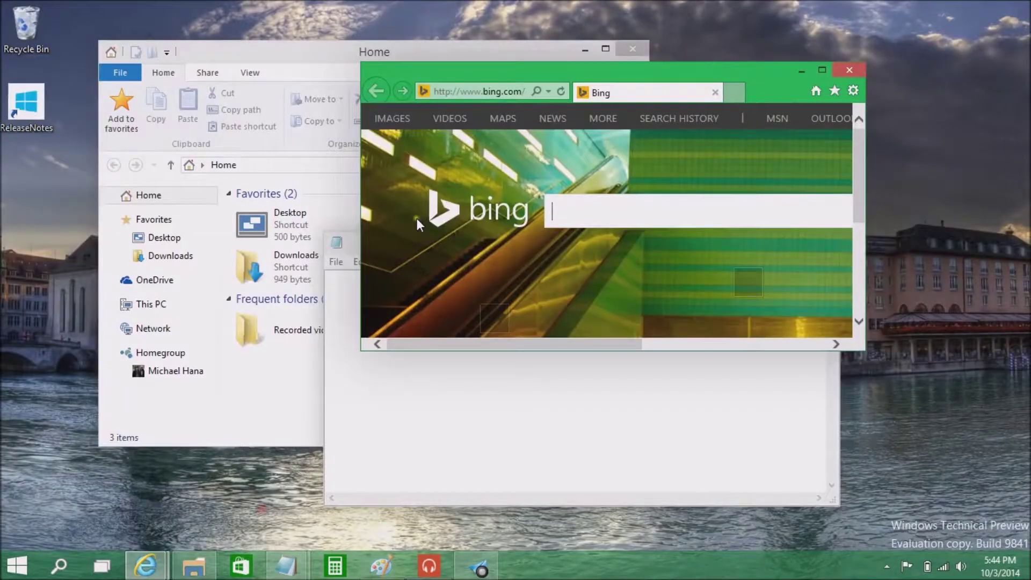
{"action": "left_click_drag", "start_coordinate": [650, 72], "coordinate": [572, 77]}
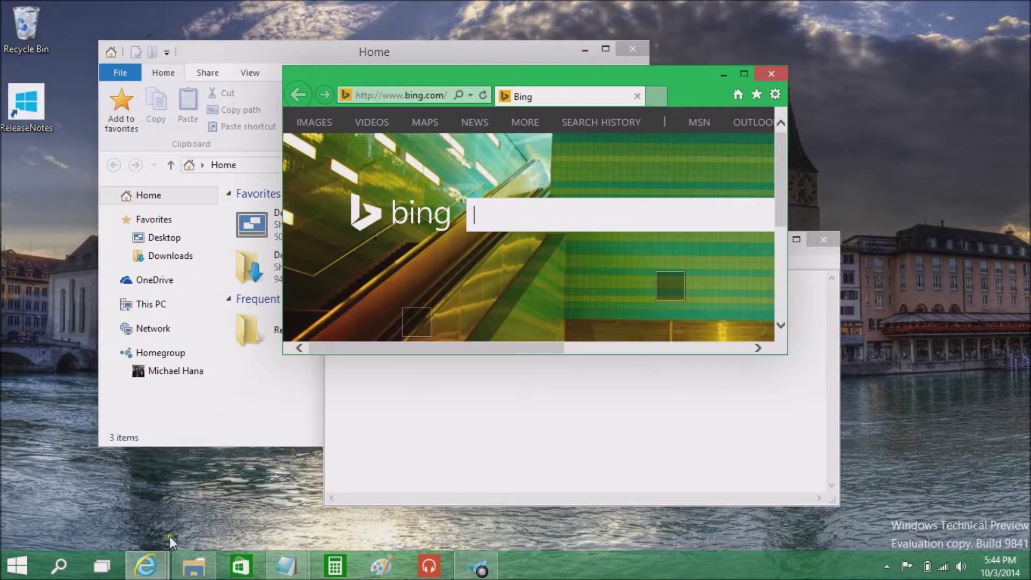
Return to the second desktop through Task View, bring up the Paint window, and minimize it again
{"action": "left_click", "coordinate": [113, 564]}
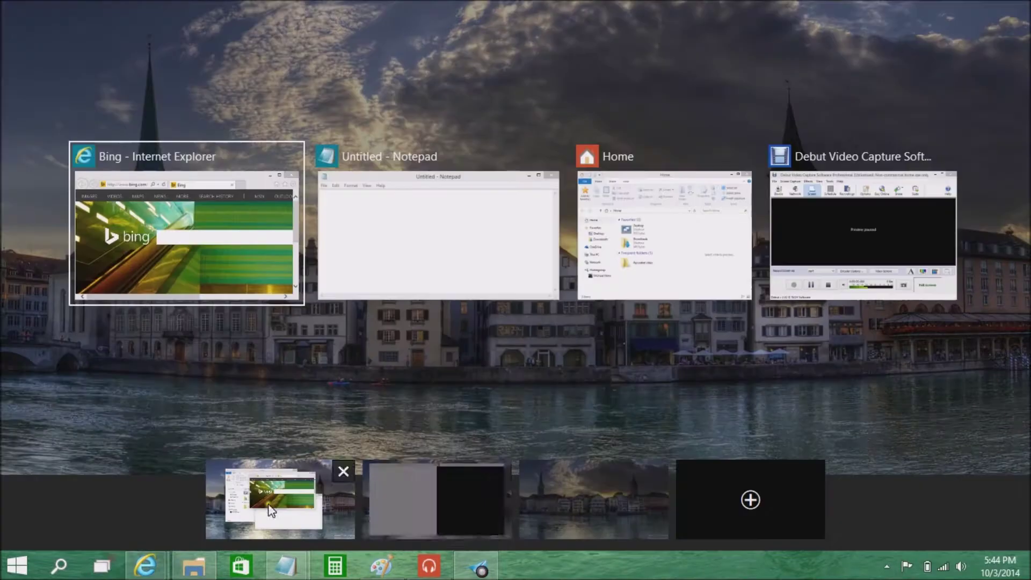
{"action": "left_click", "coordinate": [400, 473]}
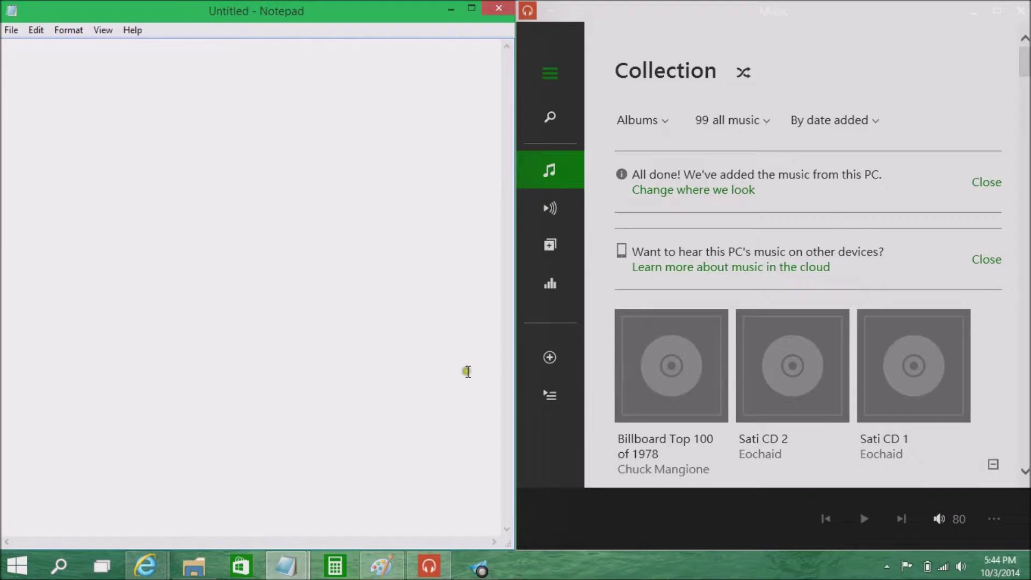
{"action": "left_click", "coordinate": [382, 565]}
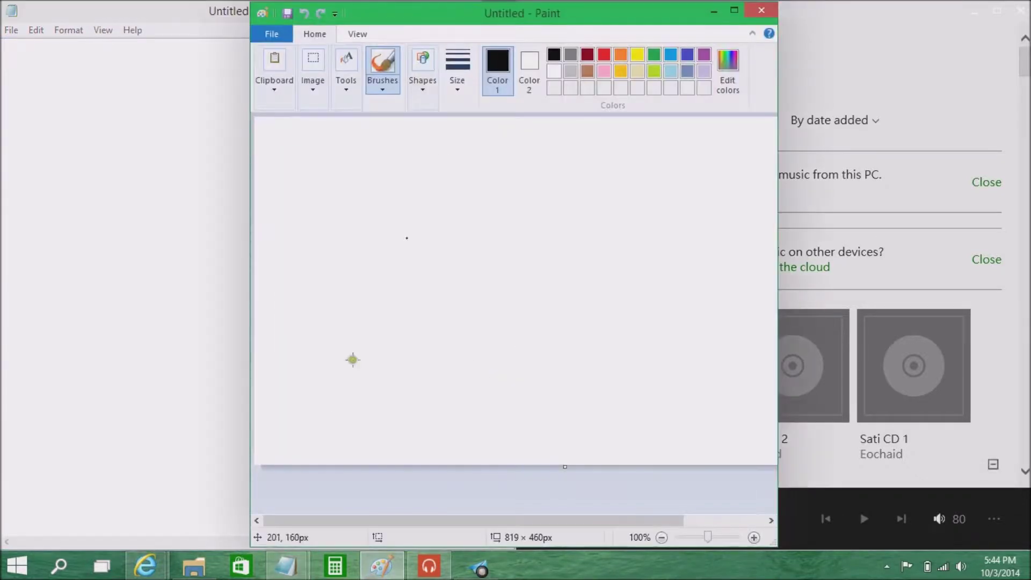
{"action": "left_click", "coordinate": [714, 11]}
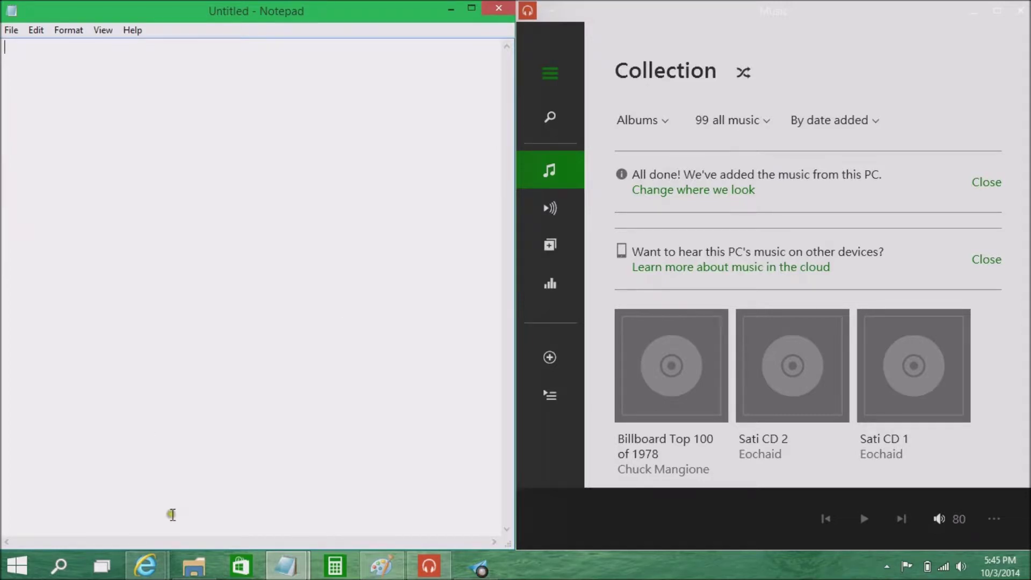
Switch to the third desktop, call up the running Paint from there, and close its window on the second desktop
{"action": "left_click", "coordinate": [102, 565]}
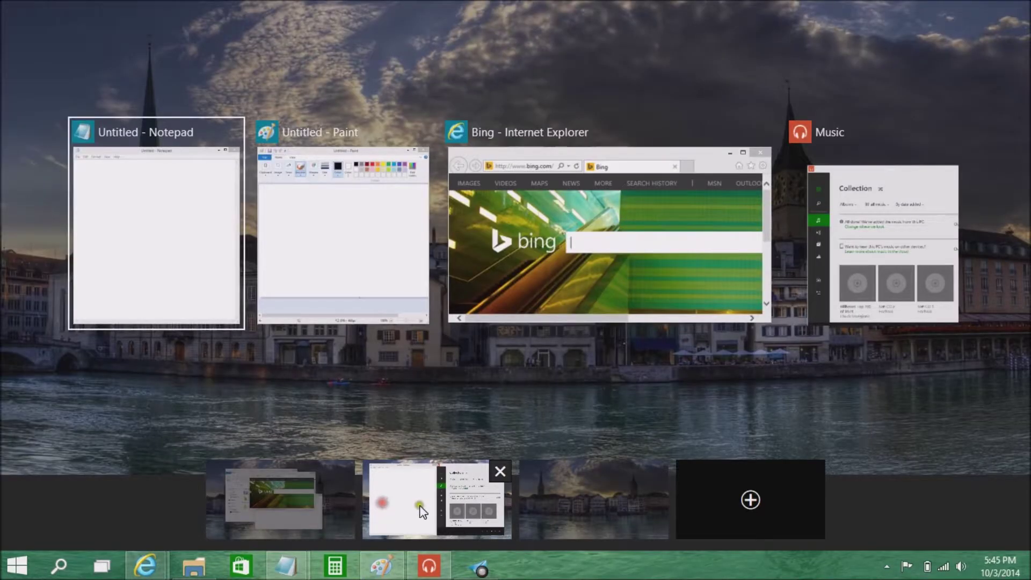
{"action": "left_click", "coordinate": [608, 508]}
{"action": "left_click", "coordinate": [402, 560]}
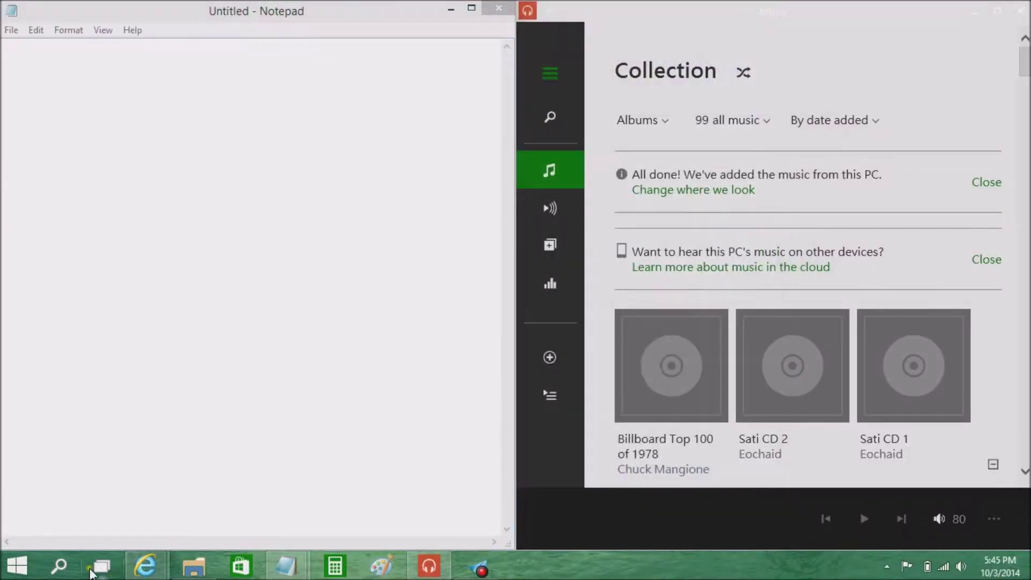
Switch to the third desktop through Task View, open a new Paint window, and snap it to the right half
{"action": "left_click", "coordinate": [102, 566]}
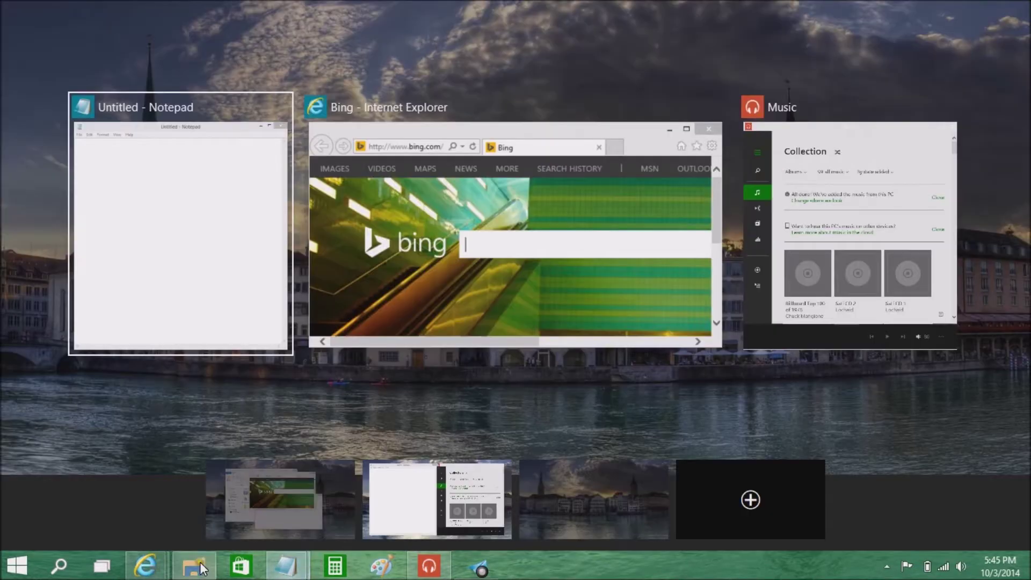
{"action": "left_click", "coordinate": [540, 516]}
{"action": "right_click", "coordinate": [379, 567]}
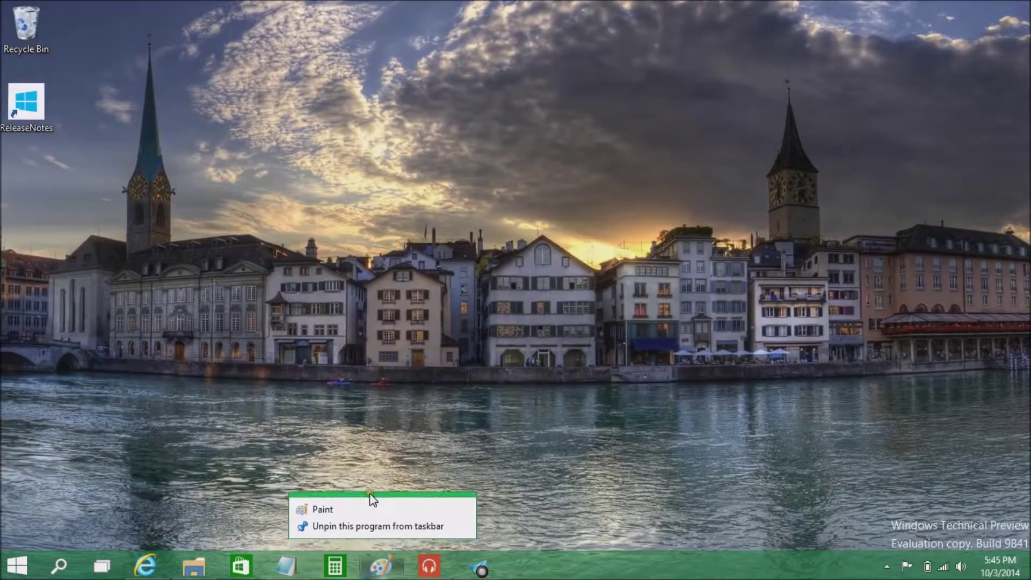
{"action": "left_click", "coordinate": [362, 501]}
{"action": "mouse_move", "coordinate": [515, 8]}
{"action": "left_mouse_down"}
{"action": "mouse_move", "coordinate": [888, 128]}
{"action": "mouse_move", "coordinate": [1026, 123]}
{"action": "left_mouse_up"}
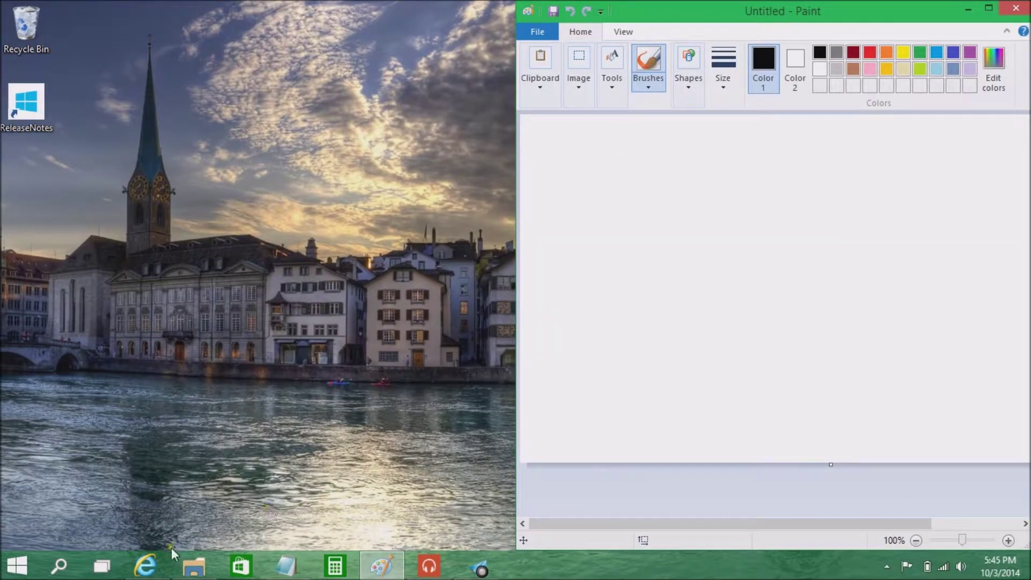
Open a new Internet Explorer window on the third desktop and snap it to the left half beside Paint
{"action": "left_click", "coordinate": [158, 567]}
{"action": "right_click", "coordinate": [158, 567]}
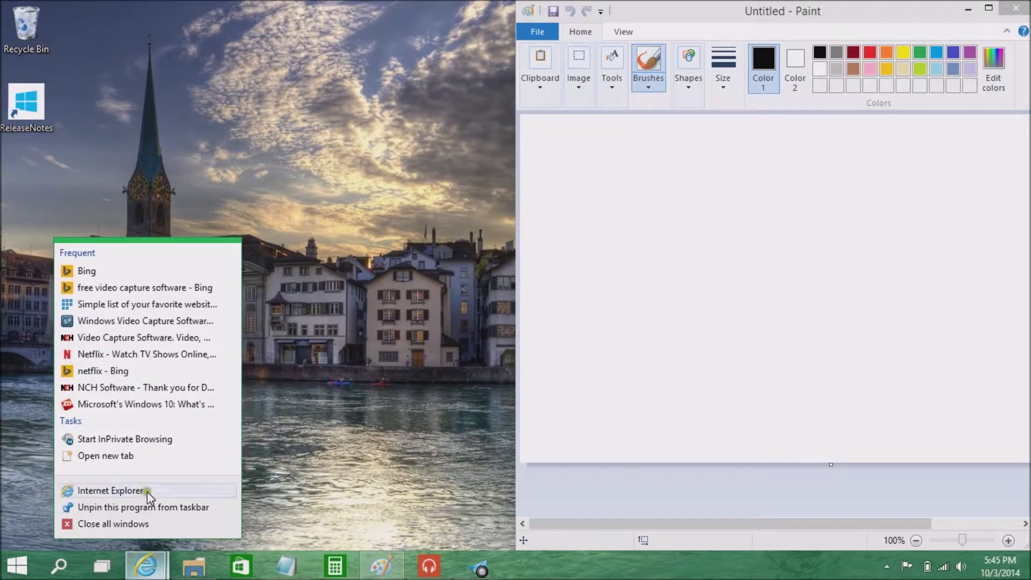
{"action": "left_click", "coordinate": [144, 490]}
{"action": "mouse_move", "coordinate": [423, 6]}
{"action": "left_mouse_down"}
{"action": "mouse_move", "coordinate": [249, 108]}
{"action": "mouse_move", "coordinate": [1, 108]}
{"action": "left_mouse_up"}
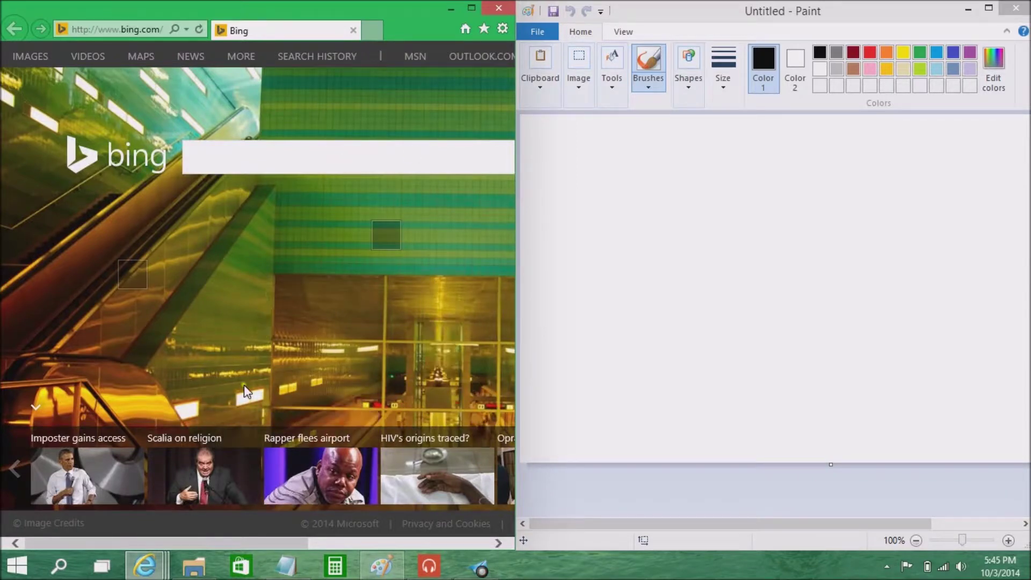
{"action": "left_click", "coordinate": [578, 184]}
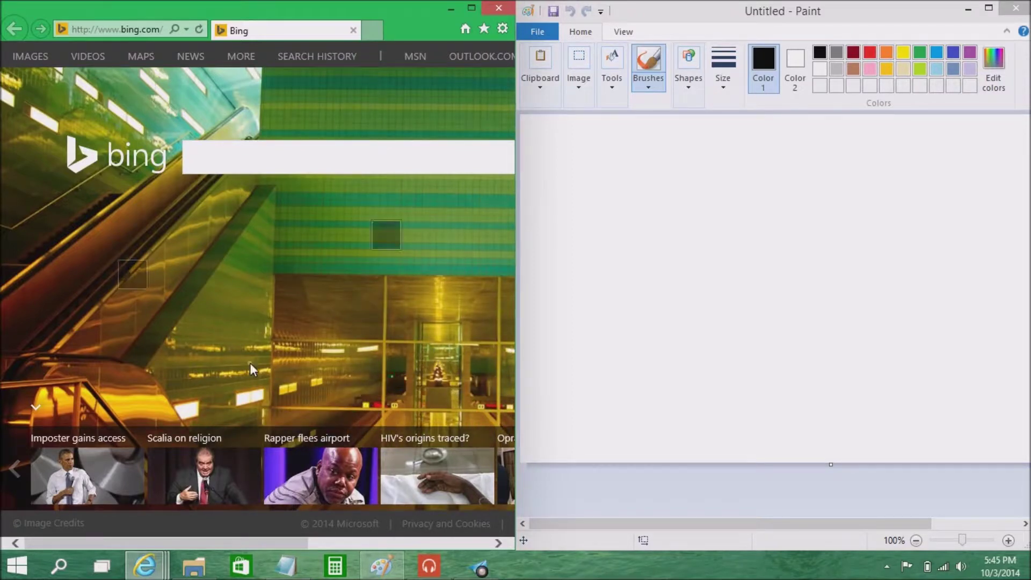
Review the third desktop in Task View, and switch to the second and then the first desktop
{"action": "left_click", "coordinate": [102, 566]}
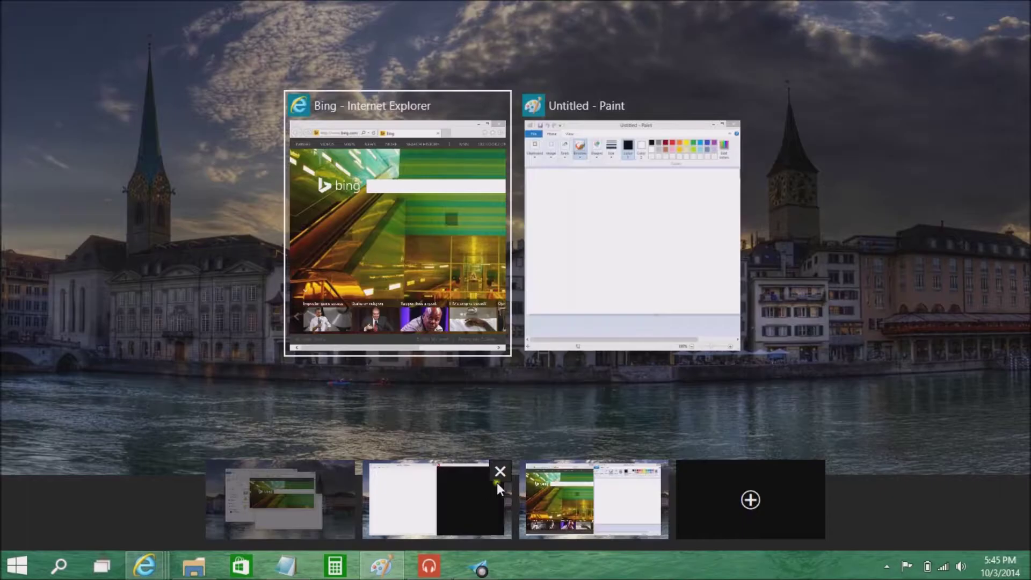
{"action": "left_click", "coordinate": [589, 344]}
{"action": "left_click", "coordinate": [101, 565]}
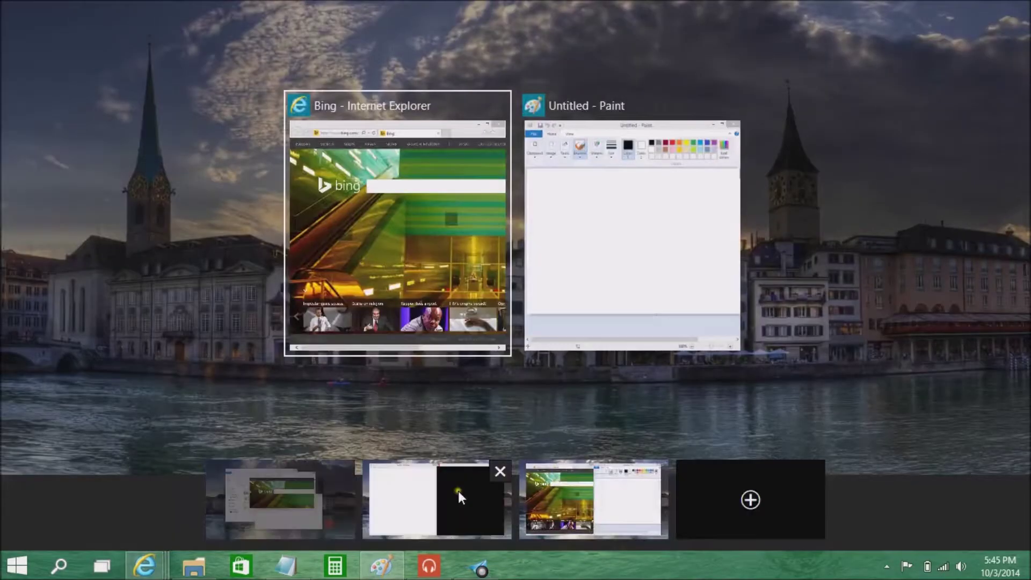
{"action": "left_click", "coordinate": [458, 491]}
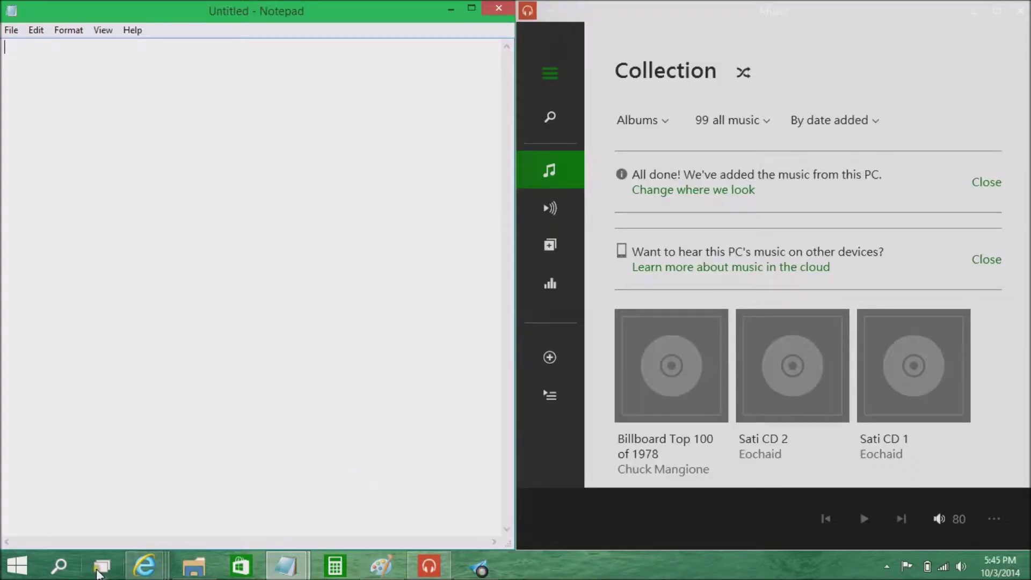
{"action": "left_click", "coordinate": [102, 566]}
{"action": "left_click", "coordinate": [251, 498]}
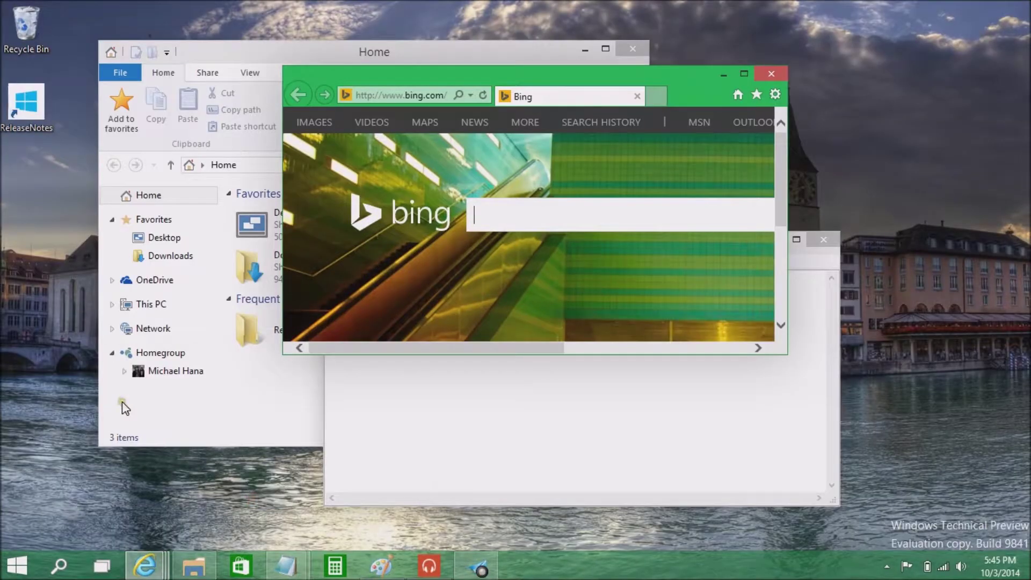
Move the Task View selection through the first desktop's windows and the desktop thumbnails, and switch to the third desktop
{"action": "key", "text": "super+Tab"}
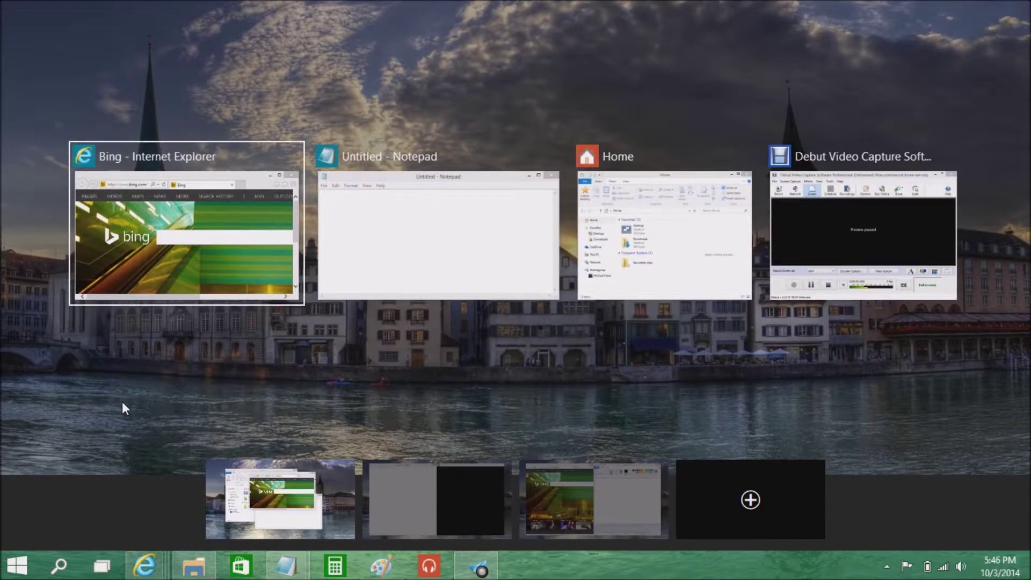
{"action": "key", "text": "Right"}
{"action": "key", "text": "Right"}
{"action": "key", "text": "Right"}
{"action": "key", "text": "Left"}
{"action": "key", "text": "Left"}
{"action": "key", "text": "Left"}
{"action": "key", "text": "Right"}
{"action": "key", "text": "Right"}
{"action": "key", "text": "Right"}
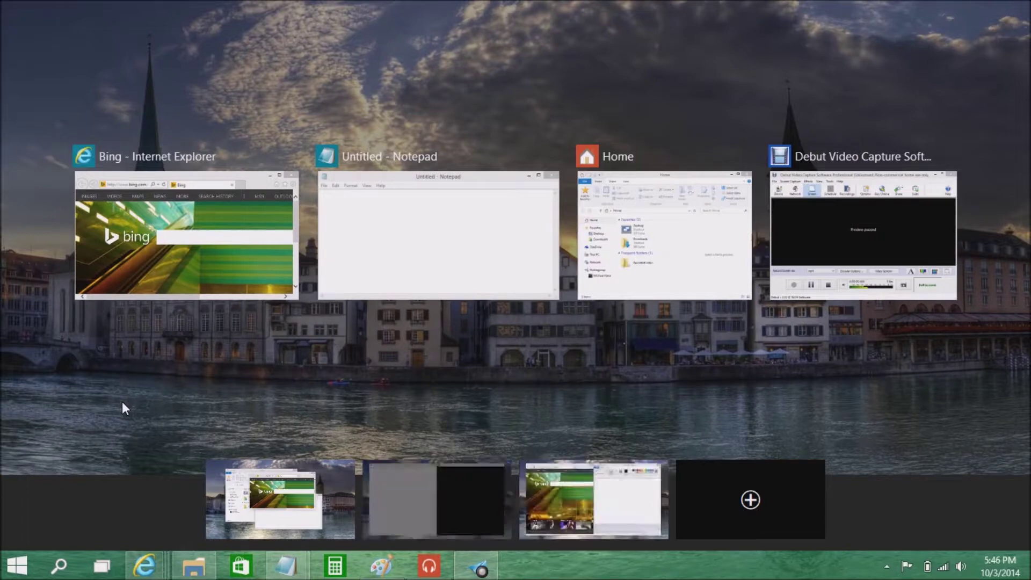
{"action": "key", "text": "Left"}
{"action": "key", "text": "Left"}
{"action": "key", "text": "Right"}
{"action": "key", "text": "Return"}
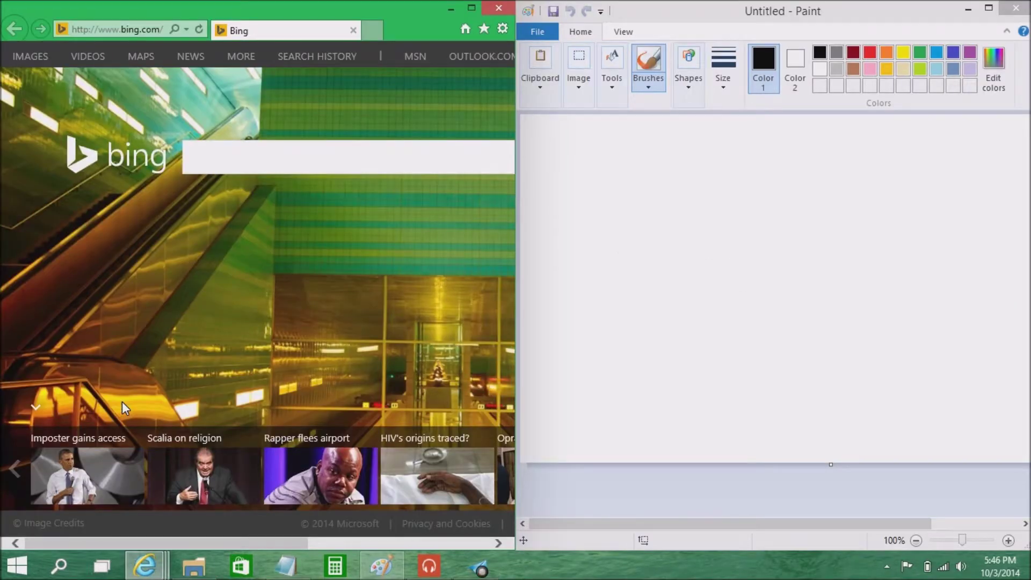
Move the Task View selection from the third desktop's windows to the desktop thumbnails and switch to the second desktop
{"action": "key", "text": "super+Tab"}
{"action": "key", "text": "Tab"}
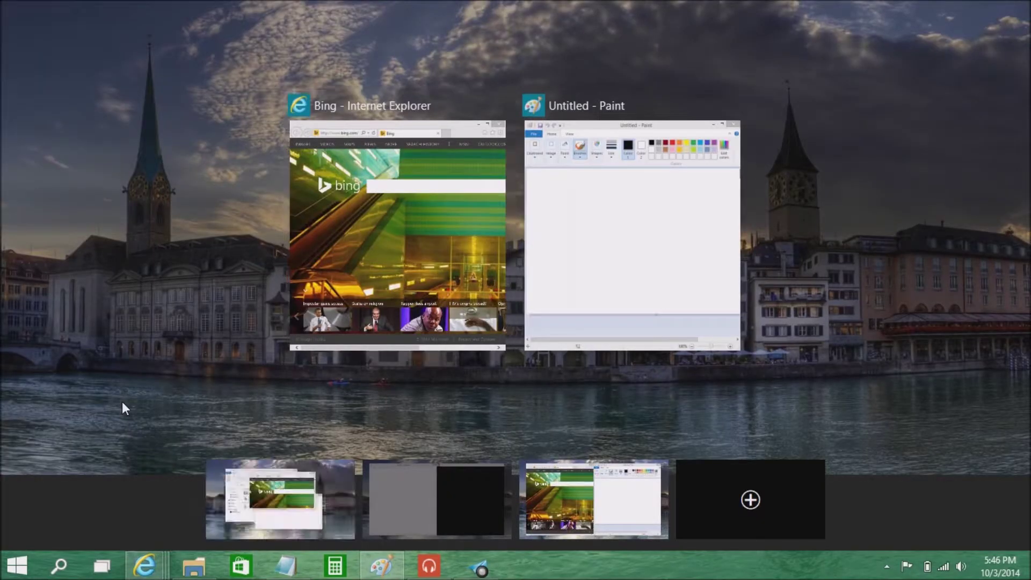
{"action": "key", "text": "Right"}
{"action": "key", "text": "Return"}
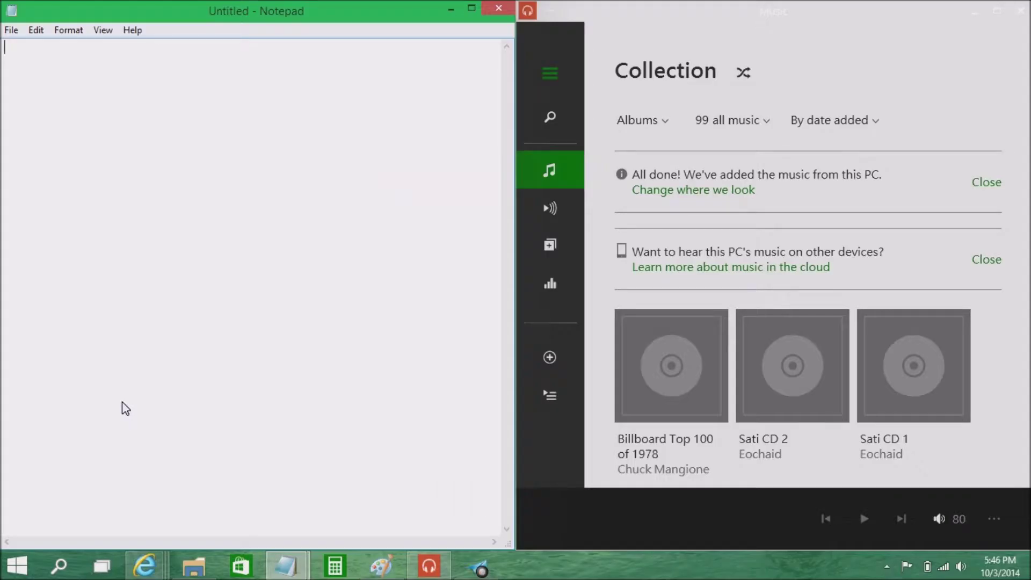
Step the Task View selection through Notepad, Internet Explorer and Music on the second desktop, and switch to the third desktop
{"action": "key", "text": "super+Tab"}
{"action": "key", "text": "Right"}
{"action": "key", "text": "Right"}
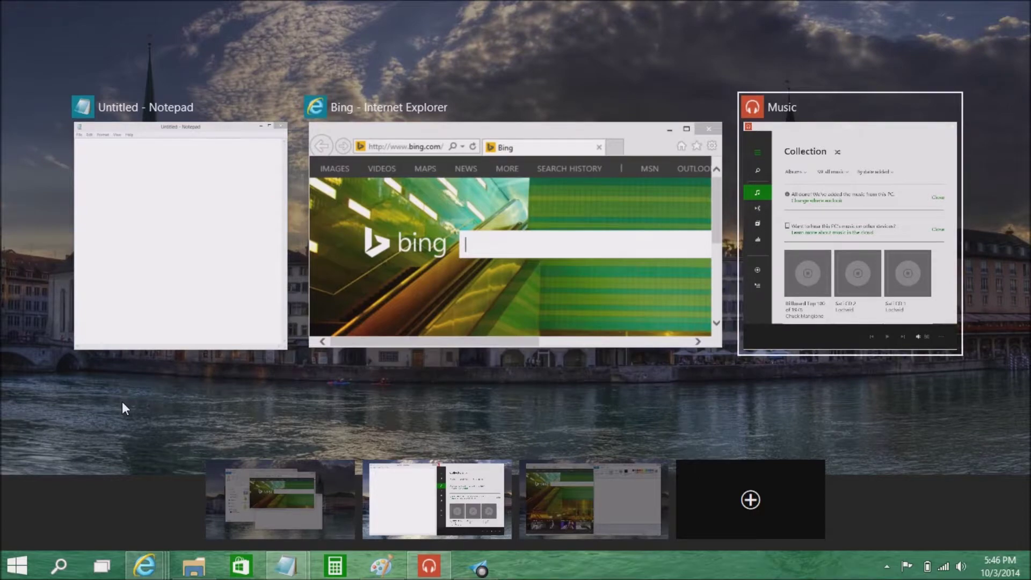
{"action": "key", "text": "Left"}
{"action": "key", "text": "Left"}
{"action": "key", "text": "Tab"}
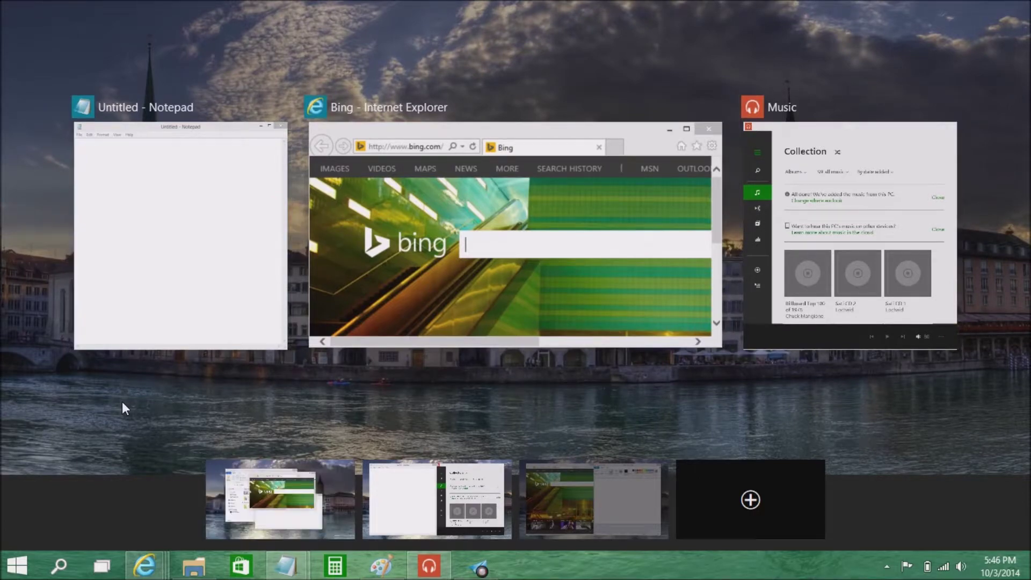
{"action": "key", "text": "Right"}
{"action": "key", "text": "Right"}
{"action": "key", "text": "Return"}
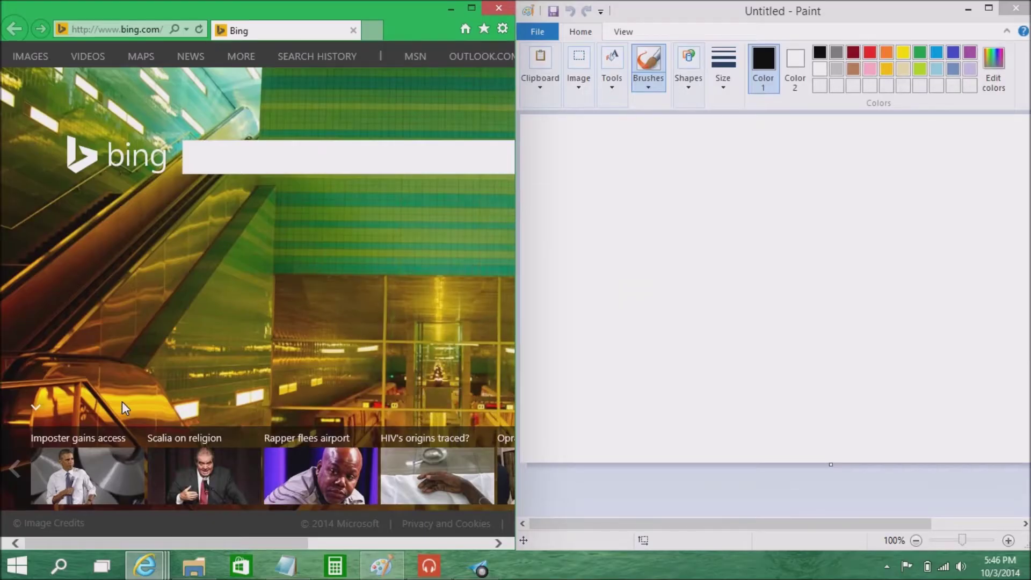
Alternate the Task View selection between Internet Explorer and Paint on the third desktop, and switch to the second desktop
{"action": "key", "text": "super+Tab"}
{"action": "key", "text": "Right"}
{"action": "key", "text": "Left"}
{"action": "key", "text": "Right"}
{"action": "key", "text": "Left"}
{"action": "key", "text": "Right"}
{"action": "key", "text": "Left"}
{"action": "key", "text": "Right"}
{"action": "key", "text": "Left"}
{"action": "key", "text": "Right"}
{"action": "key", "text": "Left"}
{"action": "key", "text": "Right"}
{"action": "key", "text": "Left"}
{"action": "key", "text": "Right"}
{"action": "key", "text": "Left"}
{"action": "key", "text": "Right"}
{"action": "key", "text": "Tab"}
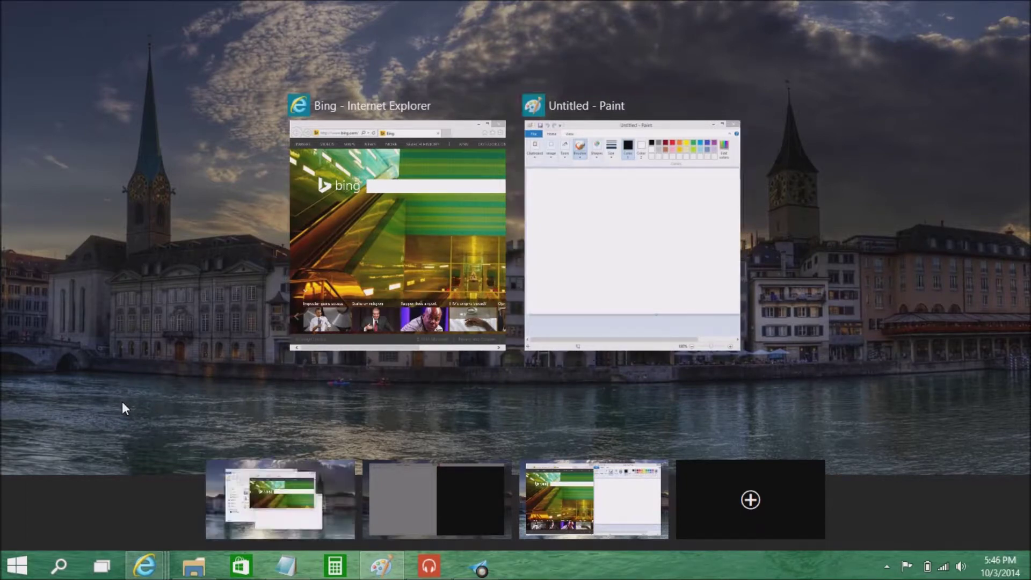
{"action": "key", "text": "Right"}
{"action": "key", "text": "Return"}
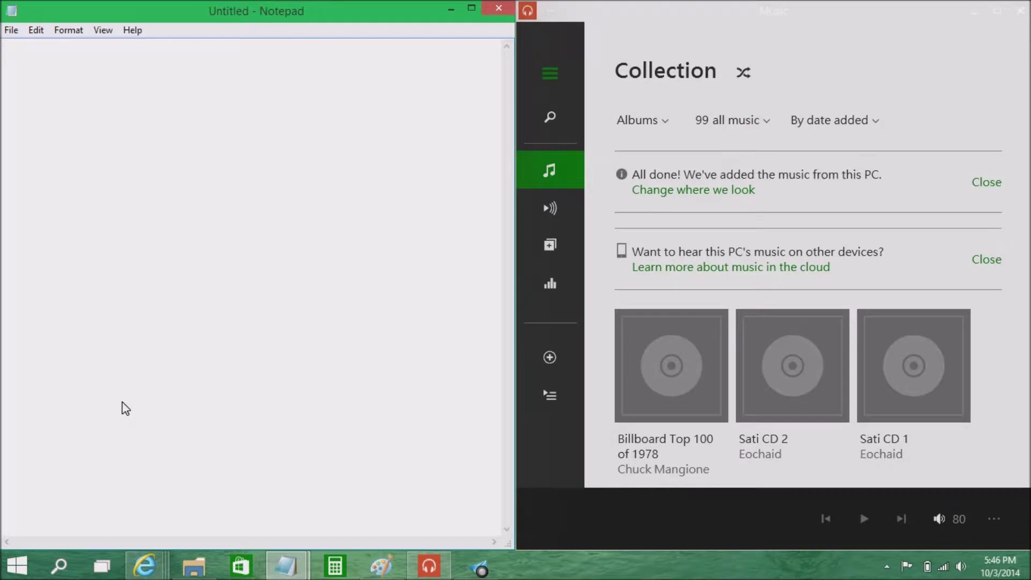
Move the Task View selection back and forth across the second desktop's windows, and switch to the first desktop
{"action": "key", "text": "super+Tab"}
{"action": "key", "text": "Right"}
{"action": "key", "text": "Right"}
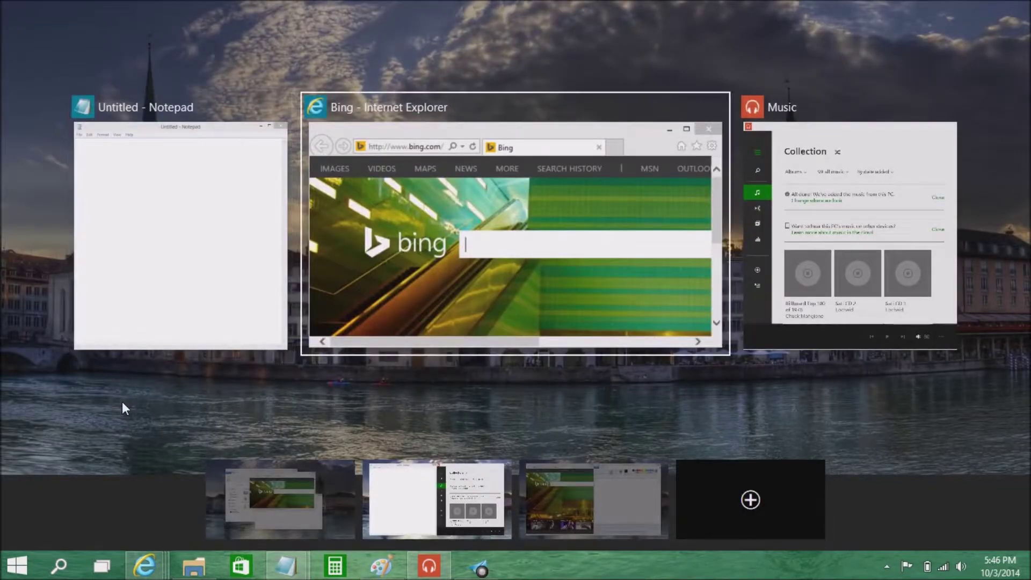
{"action": "key", "text": "Left"}
{"action": "key", "text": "Left"}
{"action": "key", "text": "Right"}
{"action": "key", "text": "Right"}
{"action": "key", "text": "Left"}
{"action": "key", "text": "Right"}
{"action": "key", "text": "Right"}
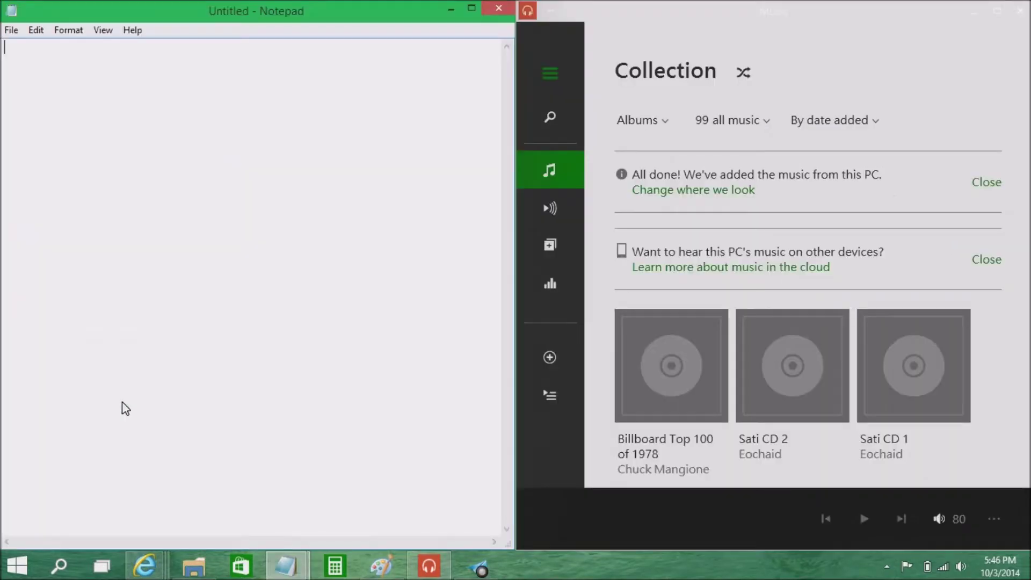
{"action": "key", "text": "Tab"}
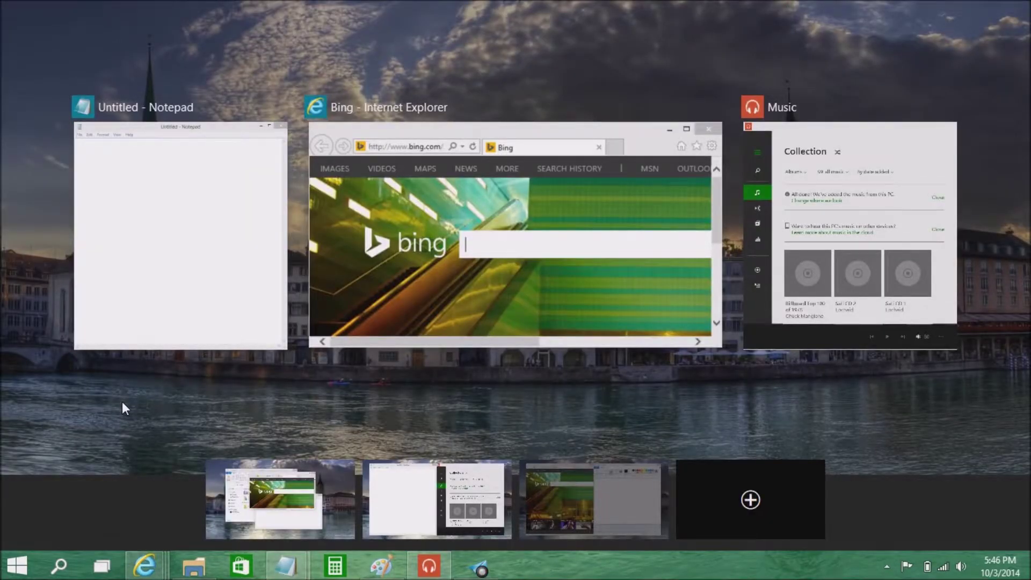
{"action": "key", "text": "Return"}
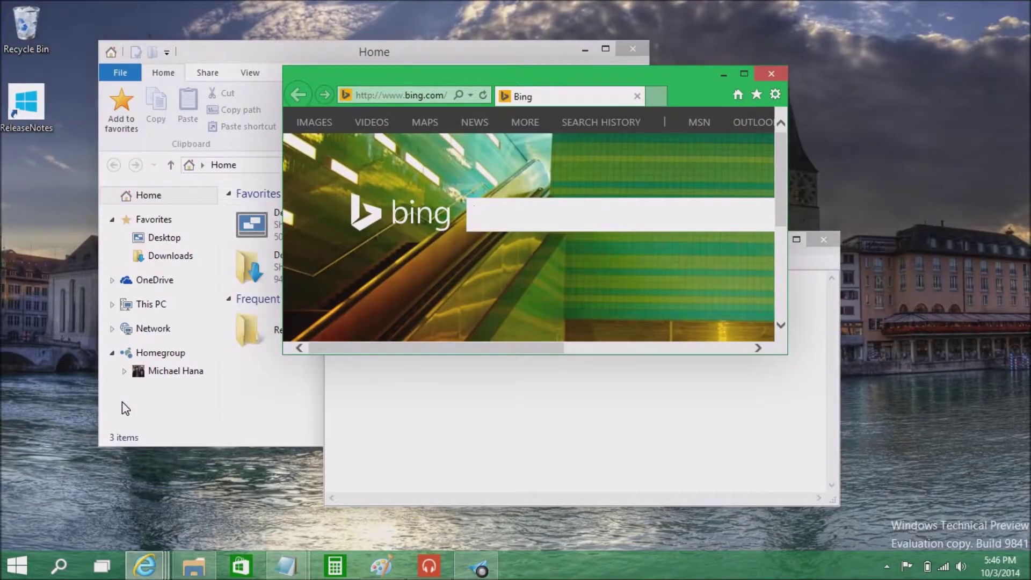
Switch directly to the second desktop, and return to the first desktop through Task View
{"action": "key", "text": "ctrl+super+Right"}
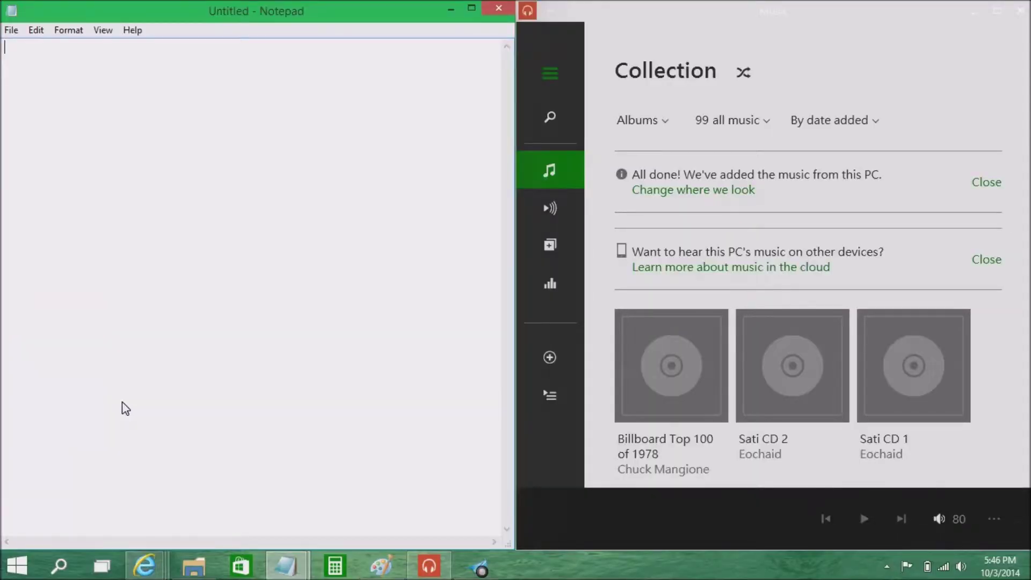
{"action": "key", "text": "super+Tab"}
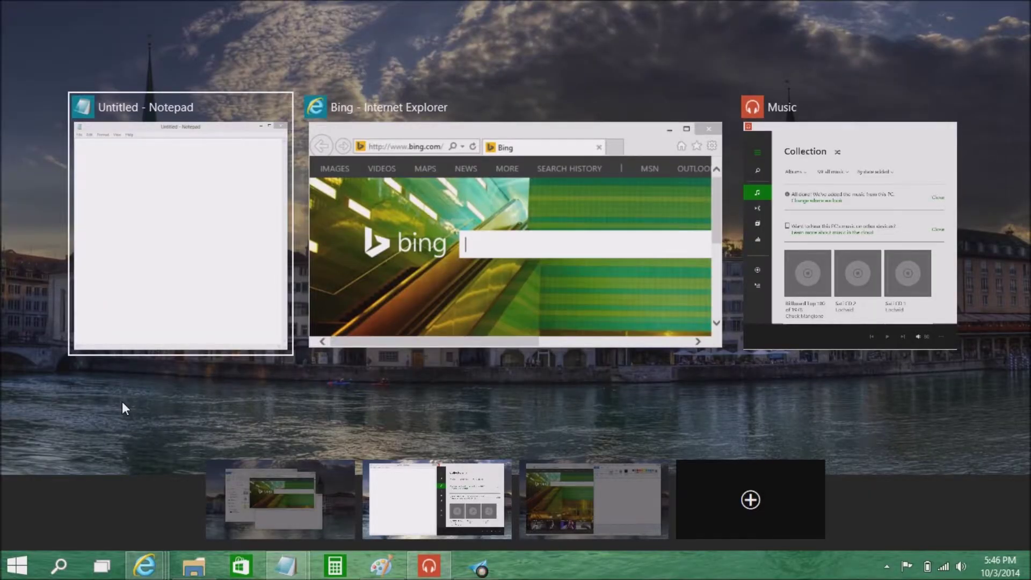
{"action": "key", "text": "Tab"}
{"action": "key", "text": "Return"}
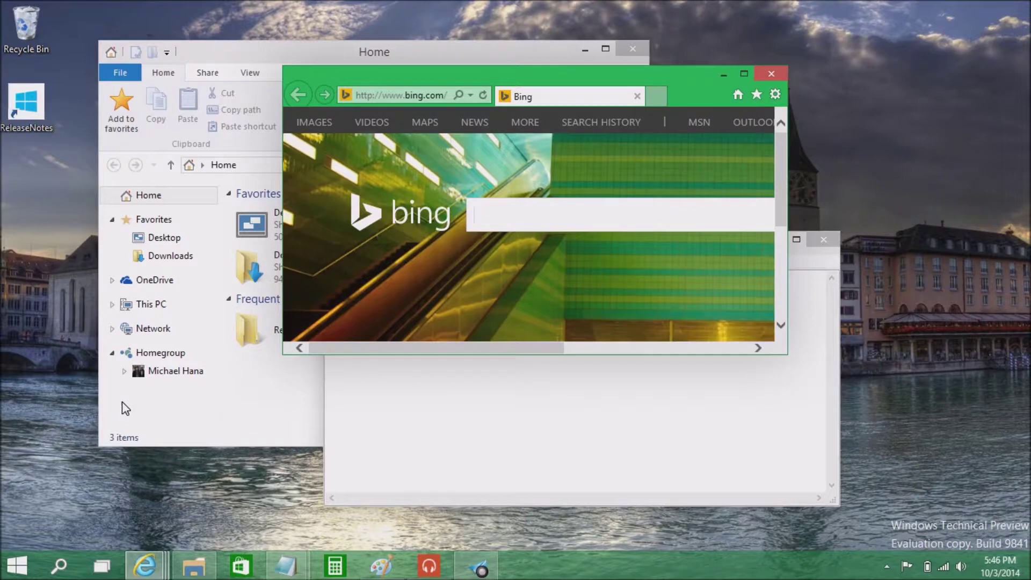
Move the Task View selection between Internet Explorer, Notepad and Home on the first desktop, and switch to the second desktop
{"action": "key", "text": "super+Tab"}
{"action": "key", "text": "Right"}
{"action": "key", "text": "Right"}
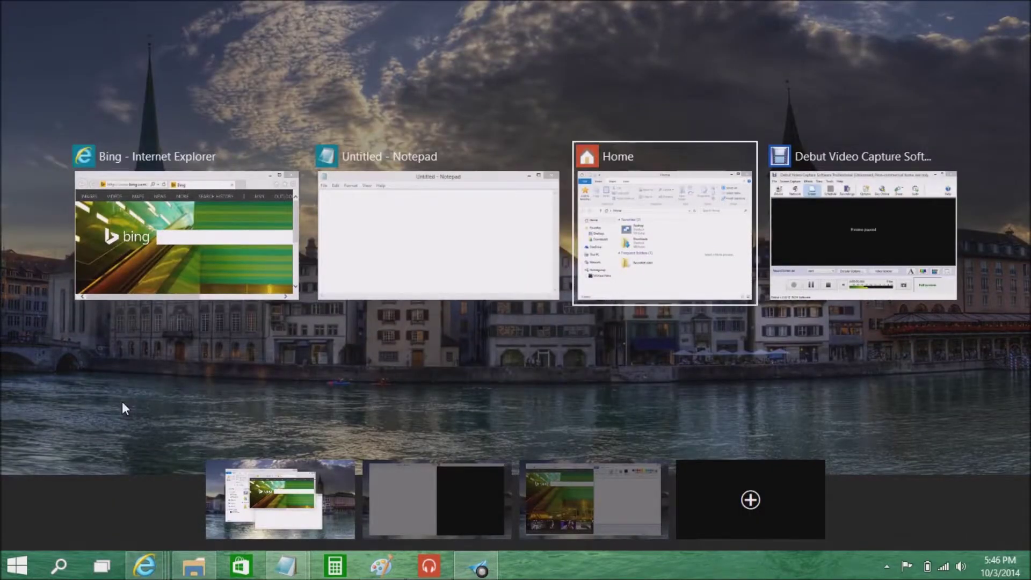
{"action": "key", "text": "Left"}
{"action": "key", "text": "Left"}
{"action": "key", "text": "Right"}
{"action": "key", "text": "Right"}
{"action": "key", "text": "Left"}
{"action": "key", "text": "Left"}
{"action": "key", "text": "Tab"}
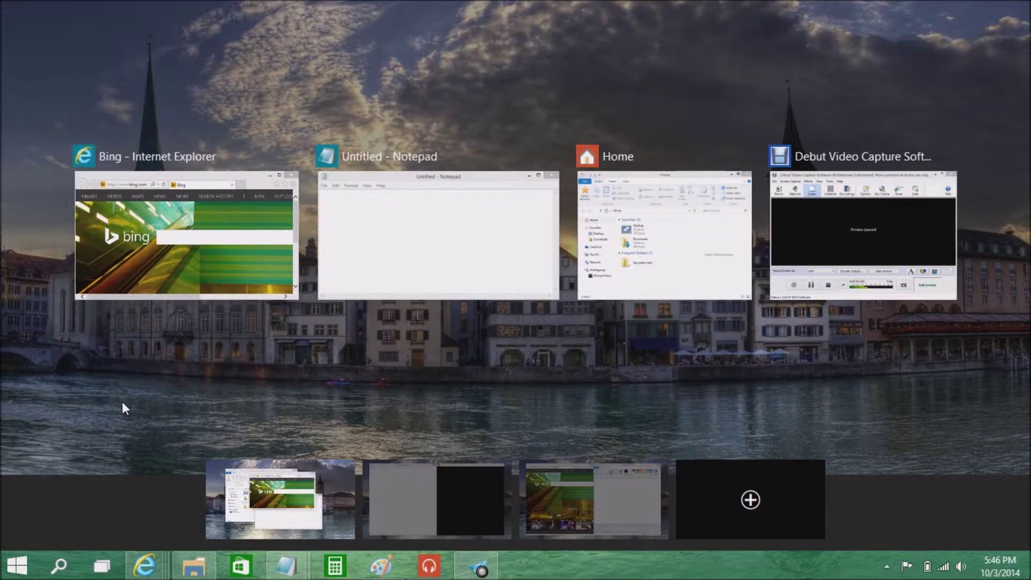
{"action": "key", "text": "Right"}
{"action": "key", "text": "Return"}
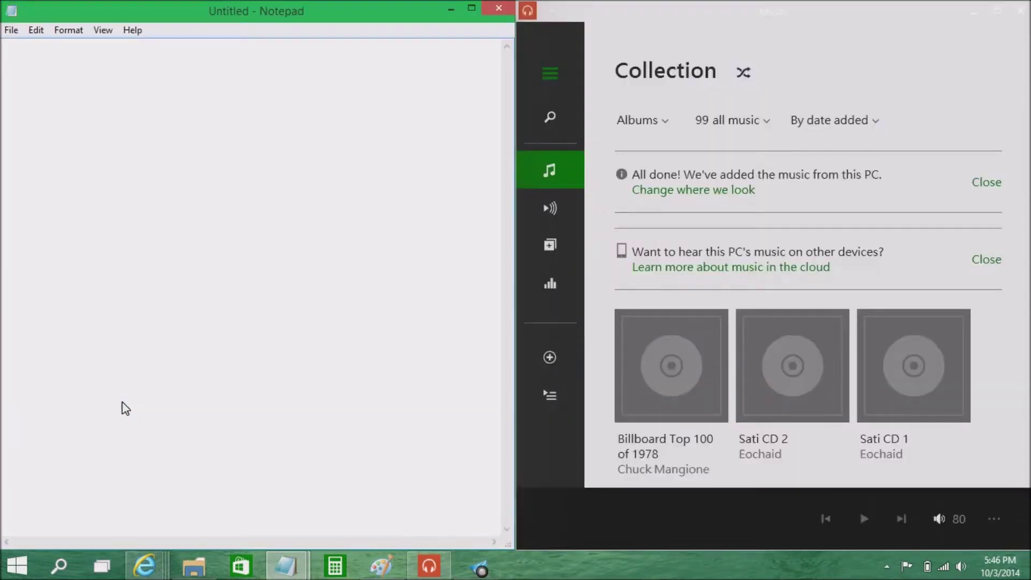
Shift the Task View selection between Notepad and Internet Explorer on the second desktop, and leave Task View
{"action": "key", "text": "super+Tab"}
{"action": "key", "text": "Right"}
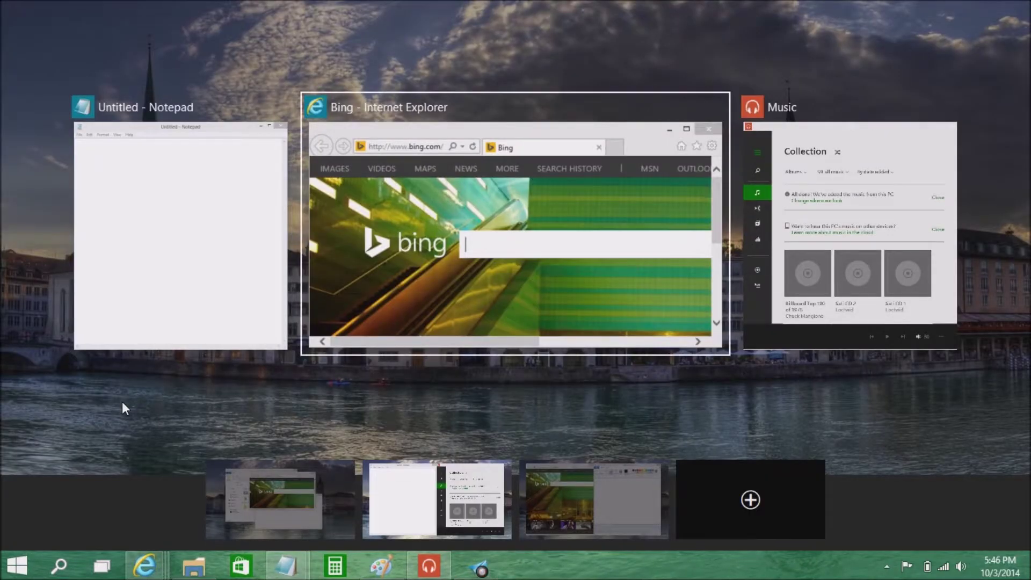
{"action": "key", "text": "Left"}
{"action": "key", "text": "Right"}
{"action": "left_click", "coordinate": [121, 408]}
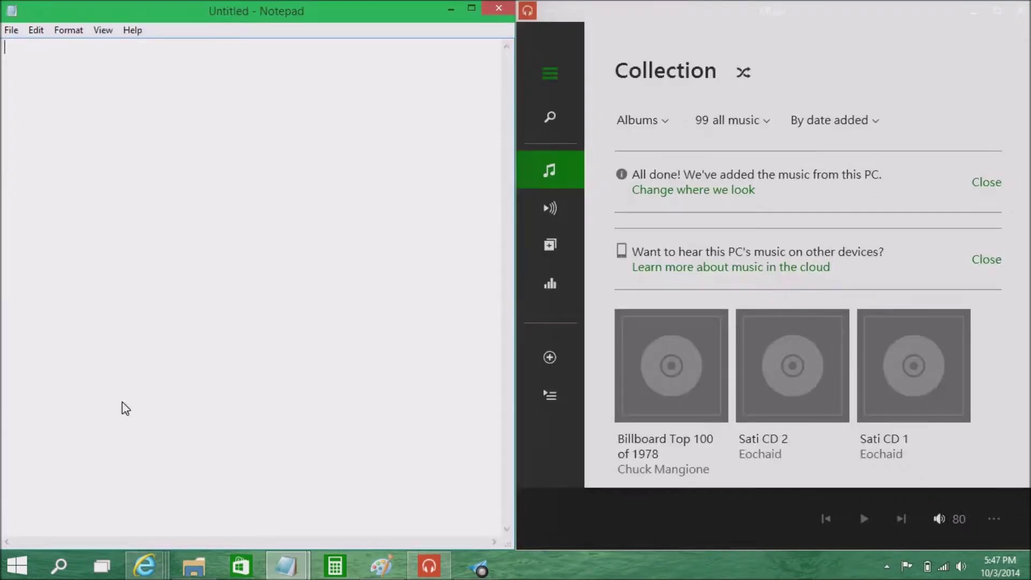
Move to the adjacent third desktop, and choose the second desktop's thumbnail in Task View to return there
{"action": "key", "text": "super+Tab"}
{"action": "key", "text": "ctrl+super+Right"}
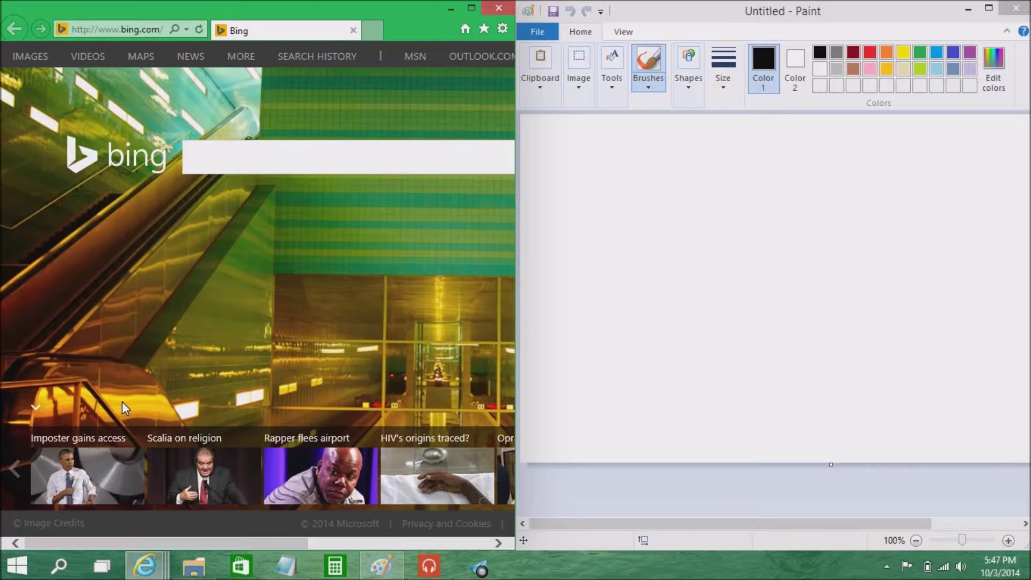
{"action": "key", "text": "super+Tab"}
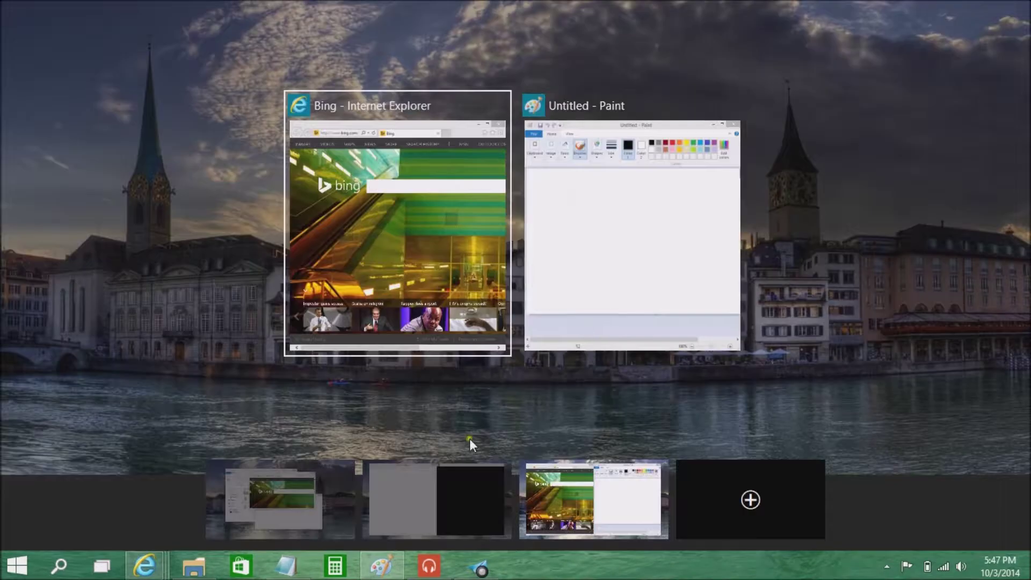
{"action": "left_click", "coordinate": [425, 492]}
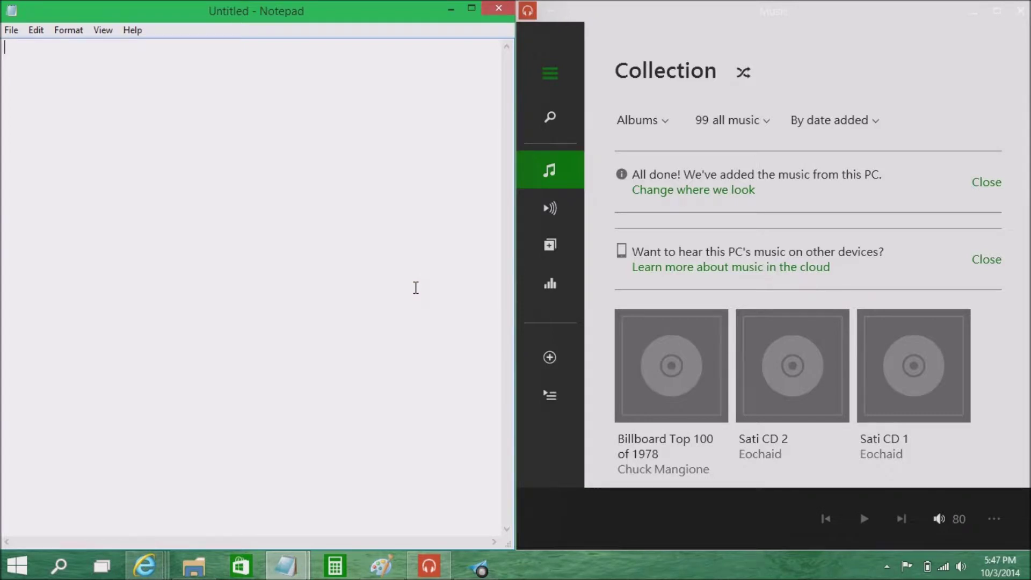
Add a fourth virtual desktop in Task View and switch to it
{"action": "key", "text": "super+Tab"}
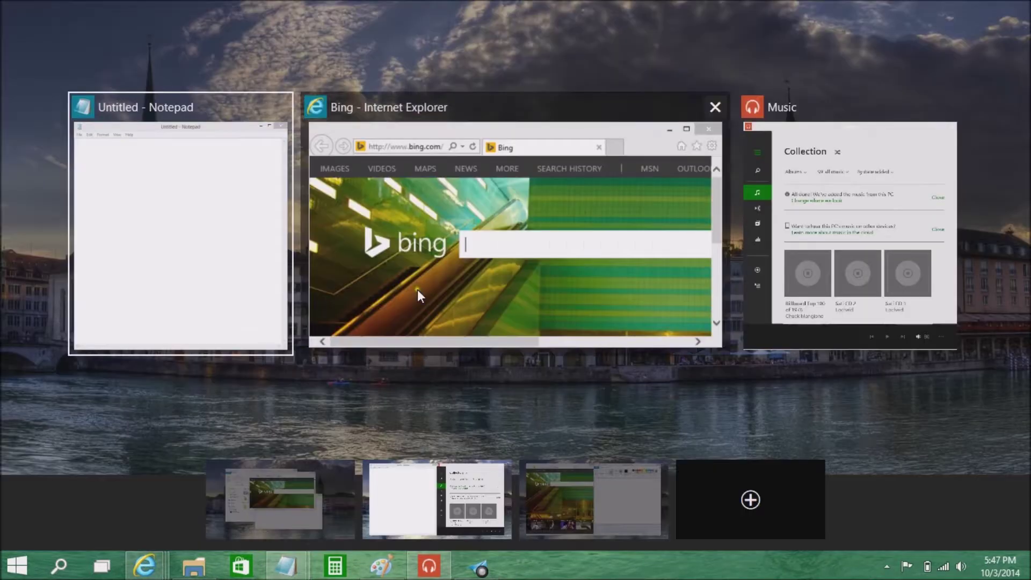
{"action": "left_click", "coordinate": [739, 537]}
{"action": "left_click", "coordinate": [725, 527]}
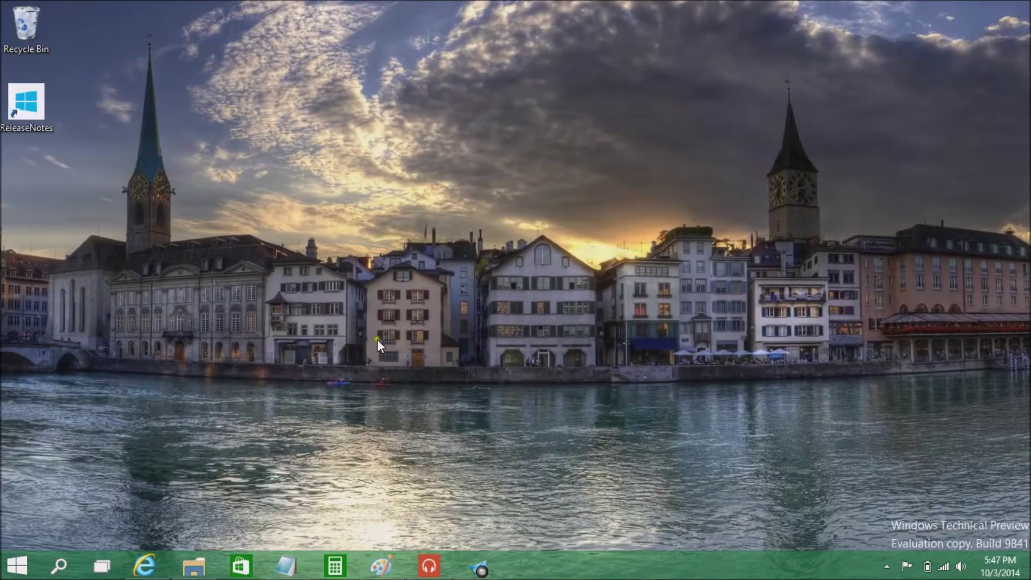
Open a new Internet Explorer window on the fourth desktop and load the Netflix site by searching Bing for "netflix"
{"action": "left_click", "coordinate": [145, 566]}
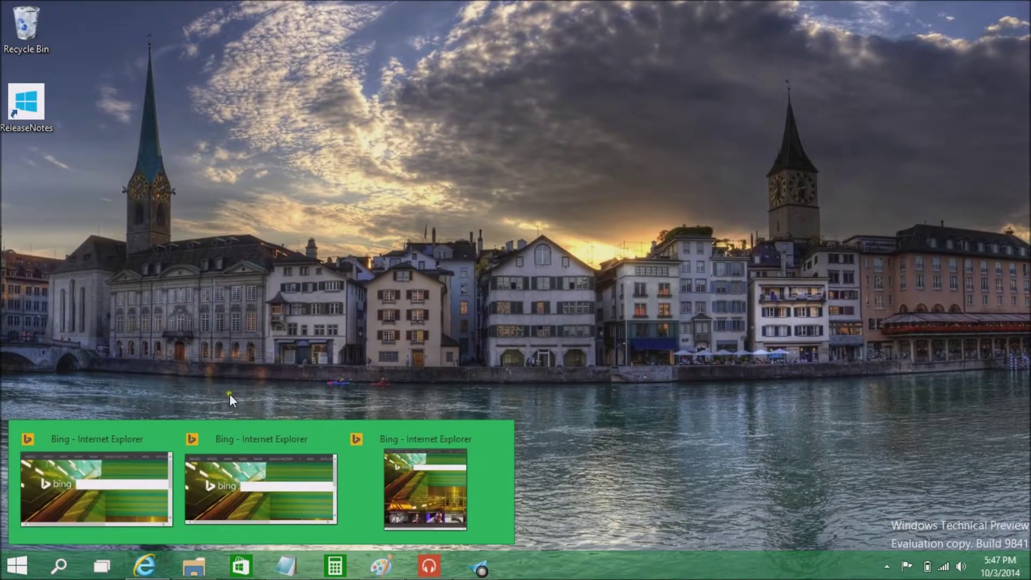
{"action": "right_click", "coordinate": [145, 566]}
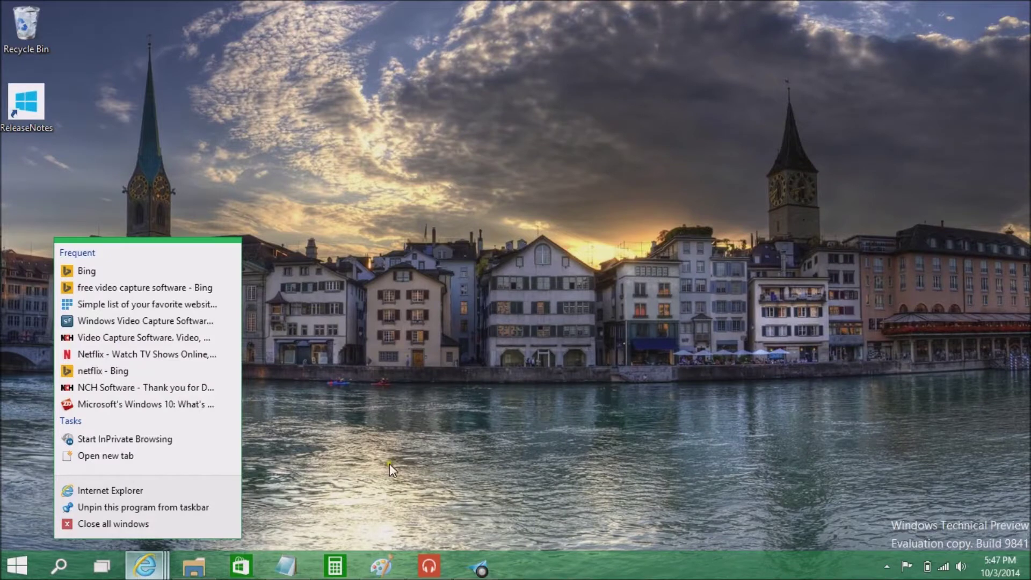
{"action": "left_click", "coordinate": [389, 463]}
{"action": "right_click", "coordinate": [155, 555]}
{"action": "left_click", "coordinate": [132, 492]}
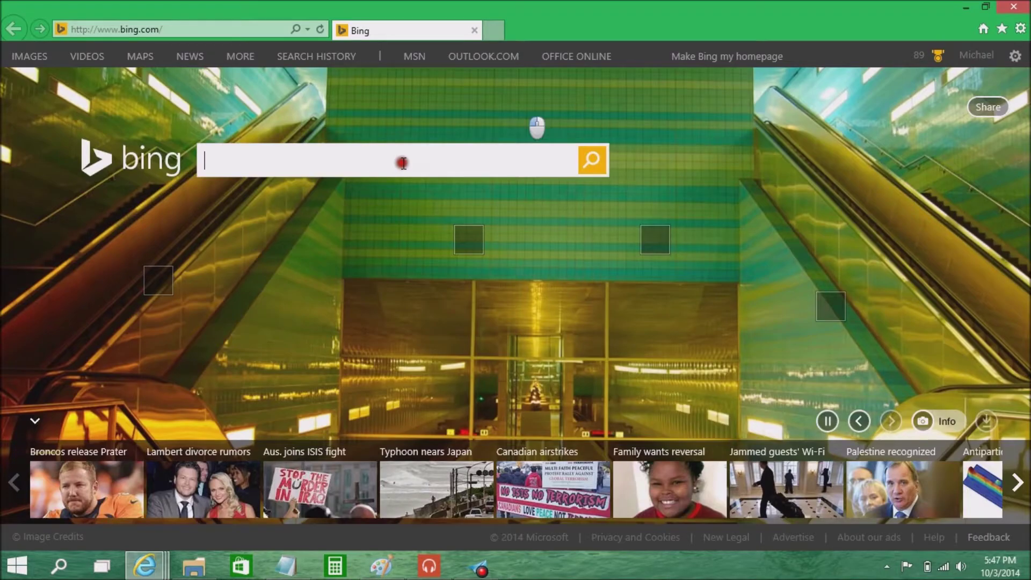
{"action": "type", "text": "netflix"}
{"action": "key", "text": "Return"}
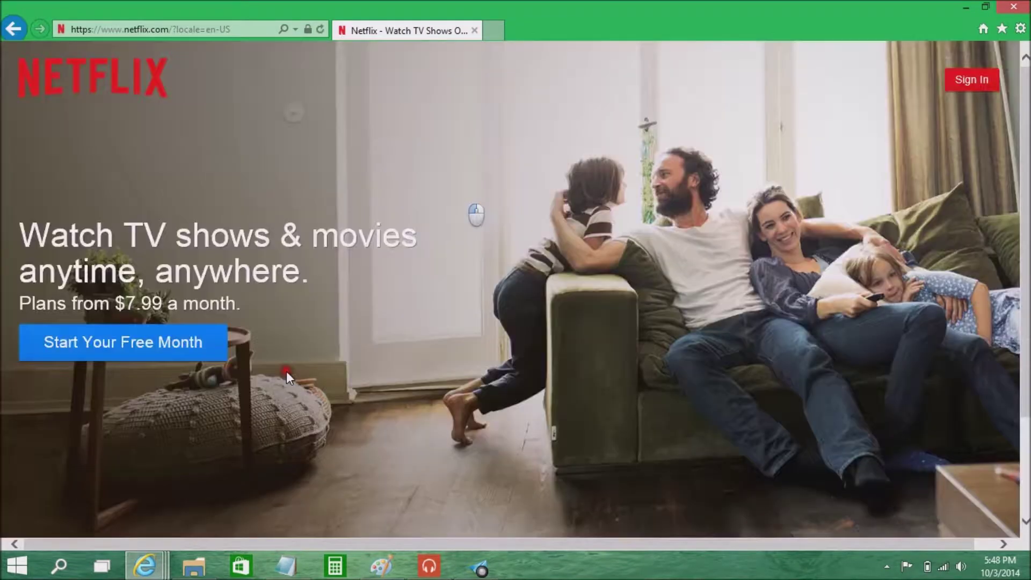
Open Task View from the fourth desktop, move two desktops back, and activate the Notepad window on the second desktop
{"action": "key", "text": "super+Tab"}
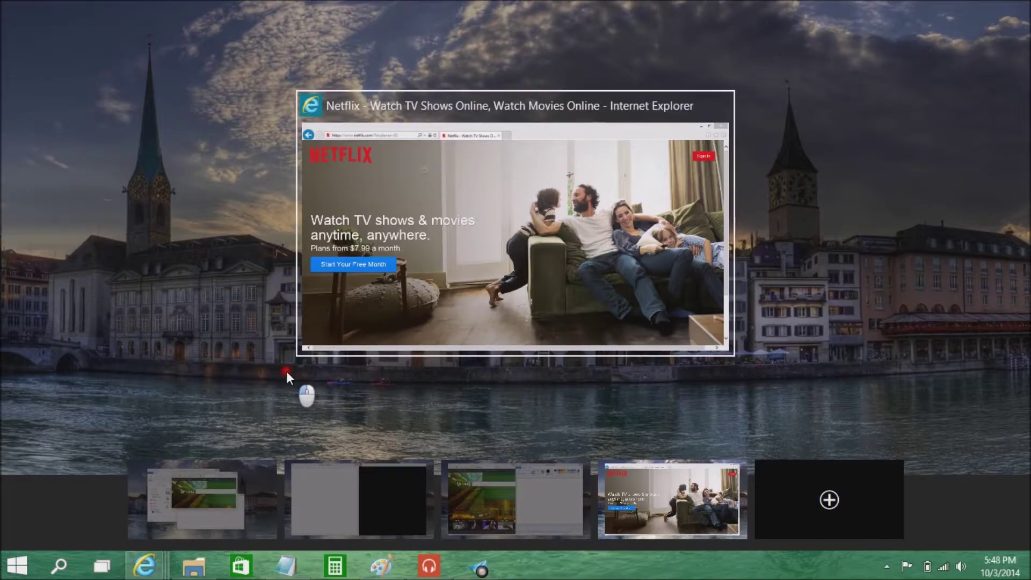
{"action": "key", "text": "ctrl+super+Left"}
{"action": "key", "text": "ctrl+super+Left"}
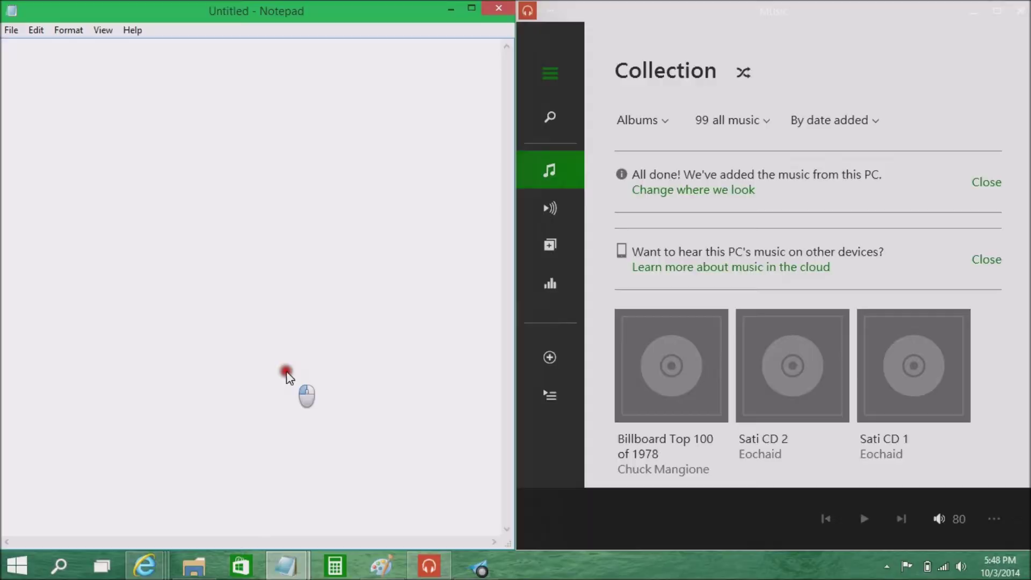
{"action": "left_click", "coordinate": [290, 253]}
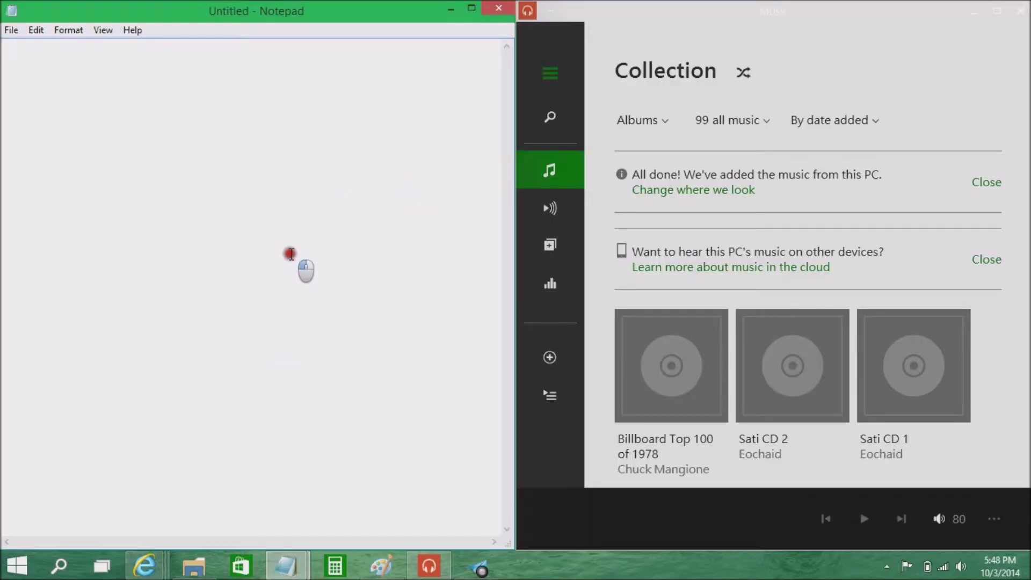
Preview the windows of the different virtual desktops in Task View and switch to the first desktop
{"action": "key", "text": "super+Tab"}
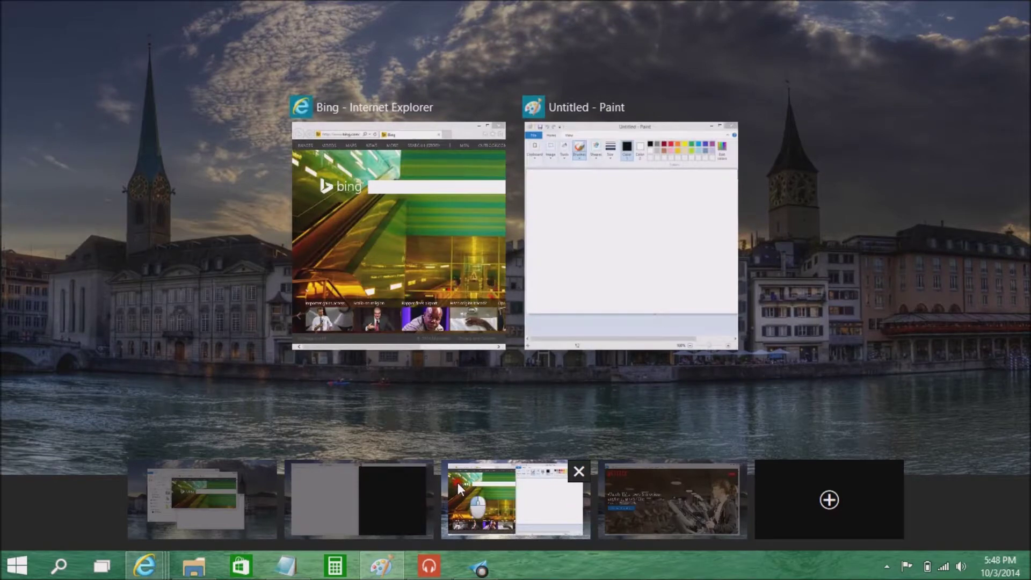
{"action": "mouse_move", "coordinate": [610, 520]}
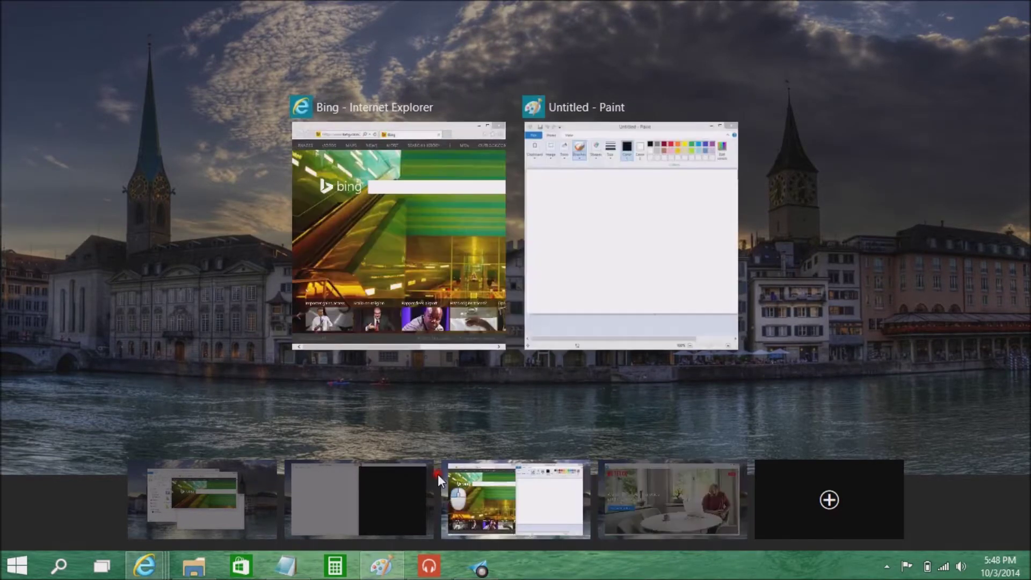
{"action": "mouse_move", "coordinate": [228, 483]}
{"action": "mouse_move", "coordinate": [675, 516]}
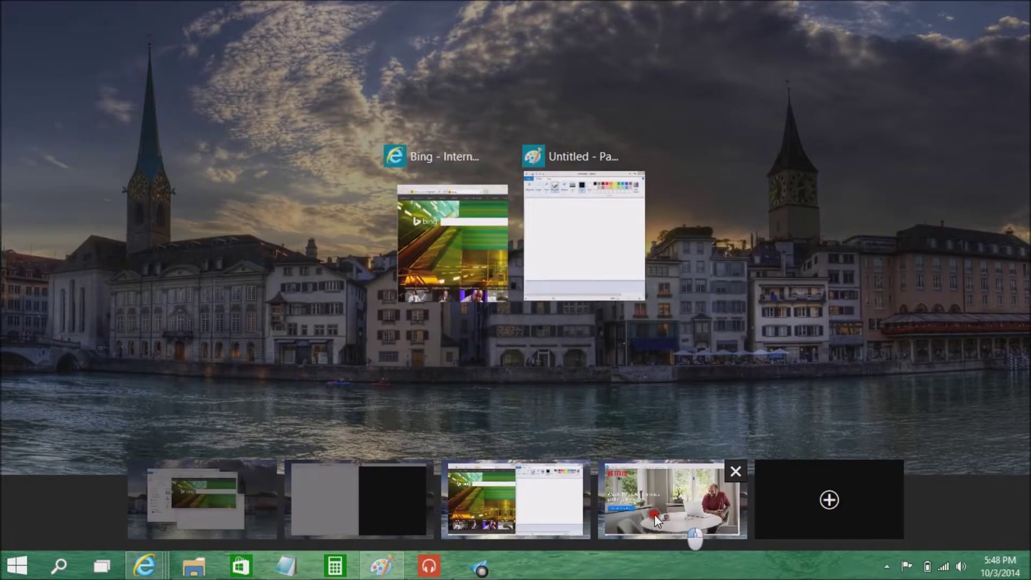
{"action": "mouse_move", "coordinate": [373, 495]}
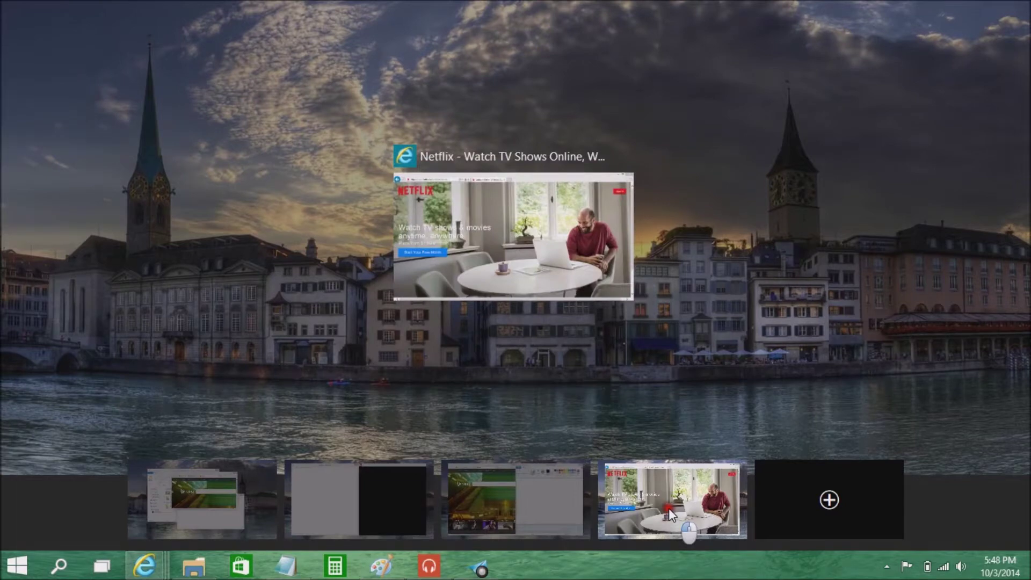
{"action": "mouse_move", "coordinate": [545, 499]}
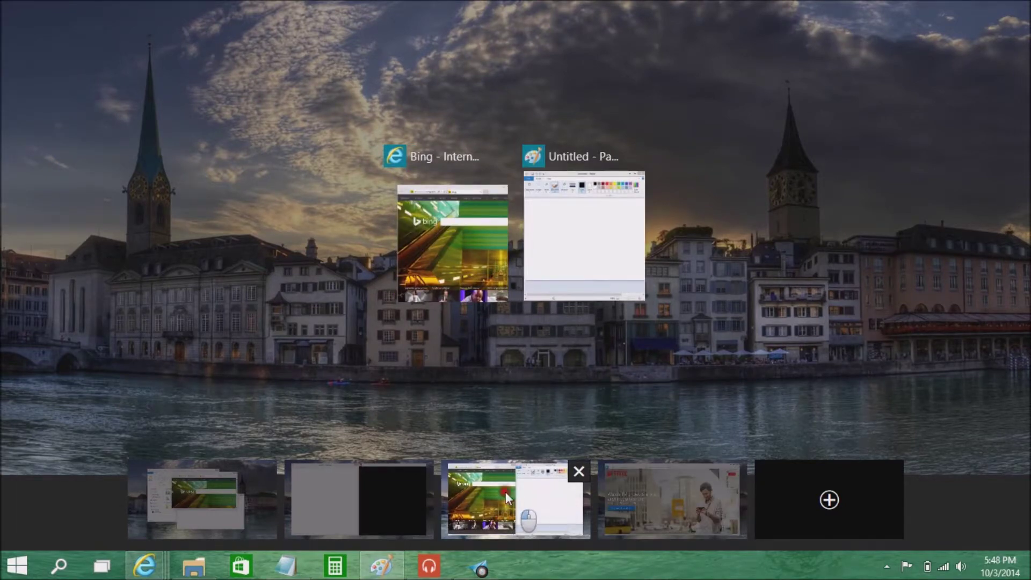
{"action": "mouse_move", "coordinate": [433, 492]}
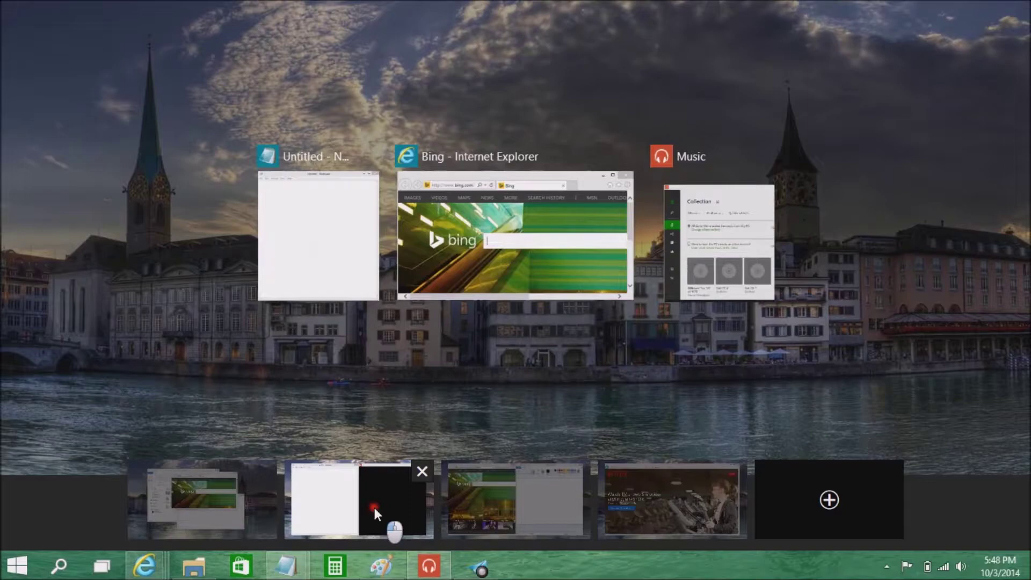
{"action": "left_click", "coordinate": [209, 489]}
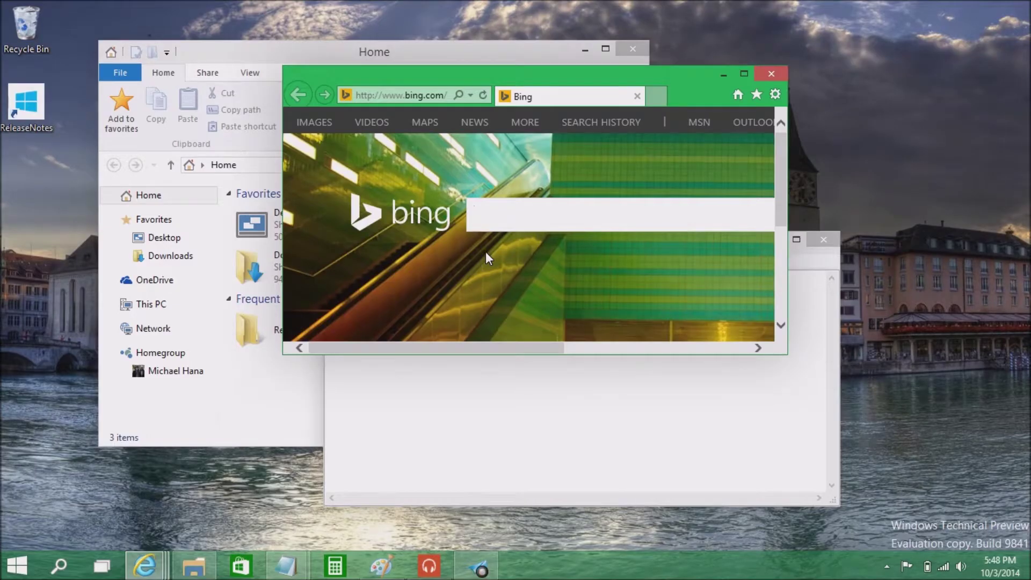
Examine the running apps in Task Manager, including the windows grouped under Internet Explorer, and close Task Manager
{"action": "key", "text": "ctrl+shift+Escape"}
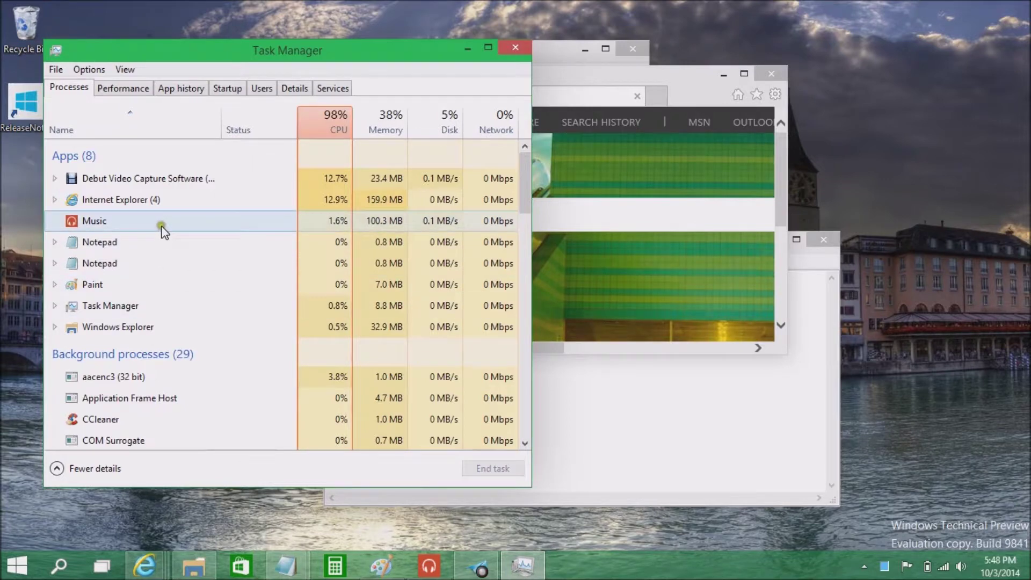
{"action": "left_click", "coordinate": [61, 199]}
{"action": "left_click", "coordinate": [55, 200]}
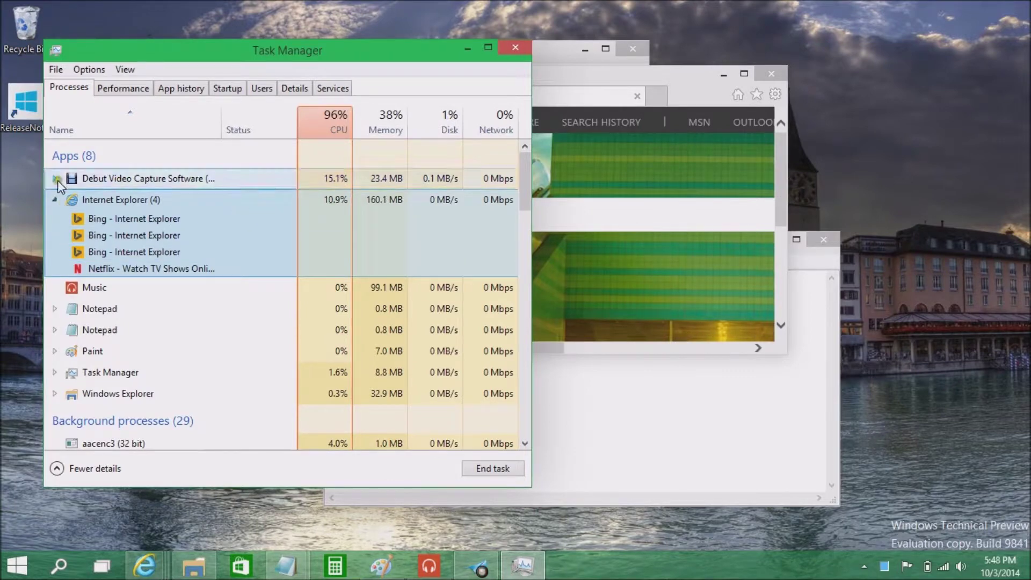
{"action": "left_click", "coordinate": [55, 199]}
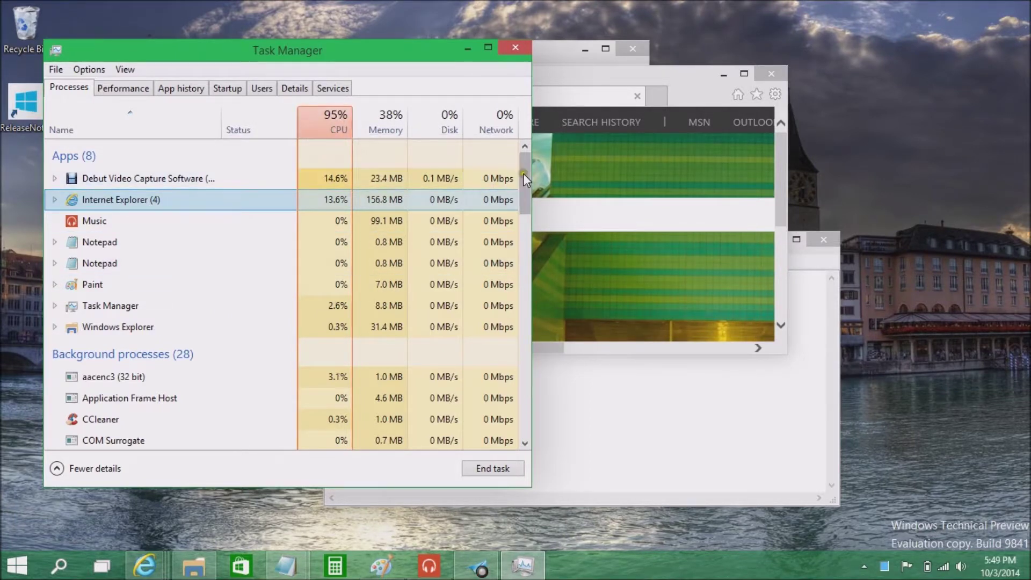
{"action": "left_click_drag", "start_coordinate": [527, 179], "coordinate": [543, 475]}
{"action": "left_click_drag", "start_coordinate": [537, 406], "coordinate": [525, 142]}
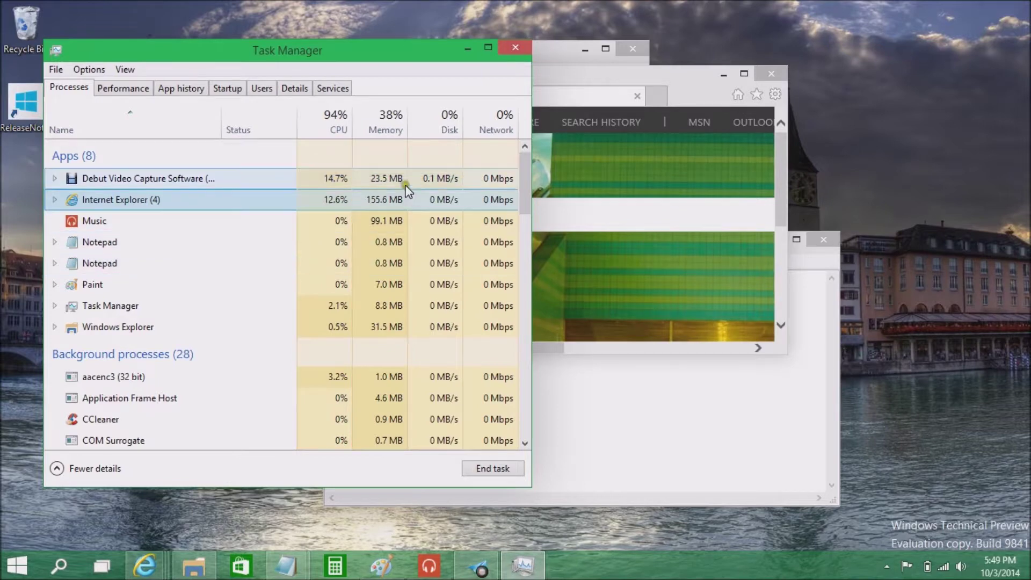
{"action": "left_click", "coordinate": [507, 49]}
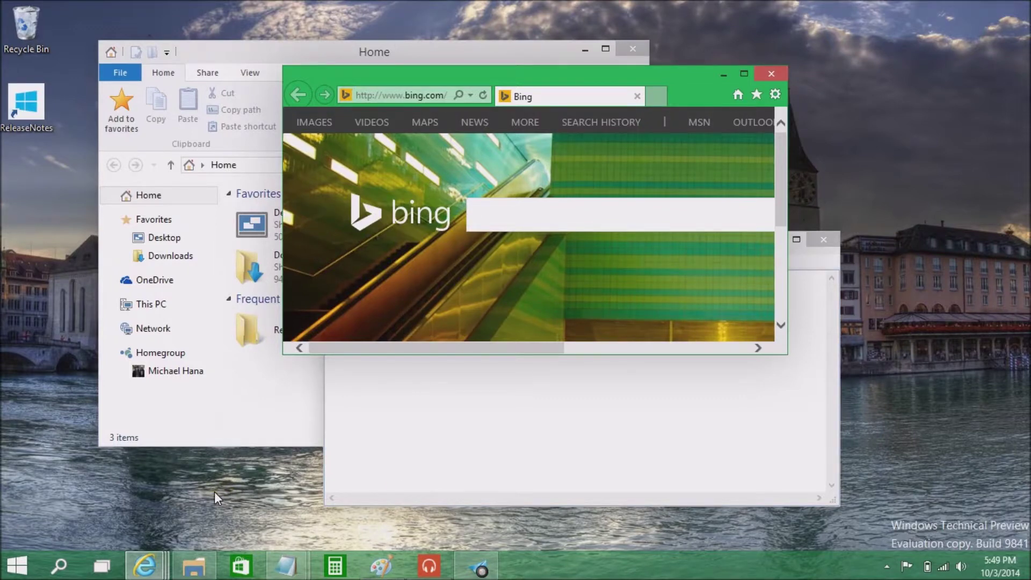
Choose the first desktop in Task View, and jump from there to the Paint window on the third desktop
{"action": "key", "text": "super+Tab"}
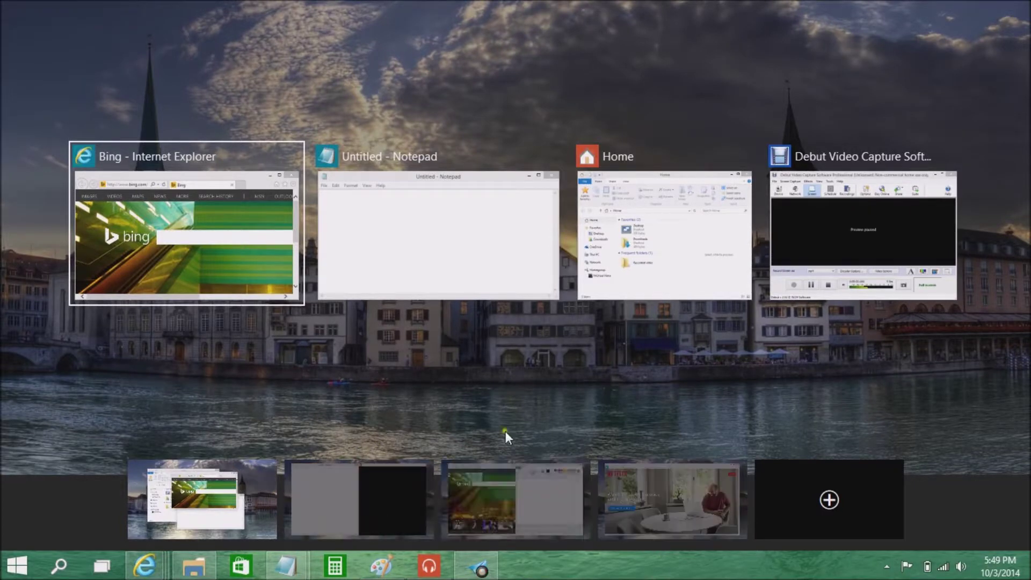
{"action": "left_click", "coordinate": [155, 495]}
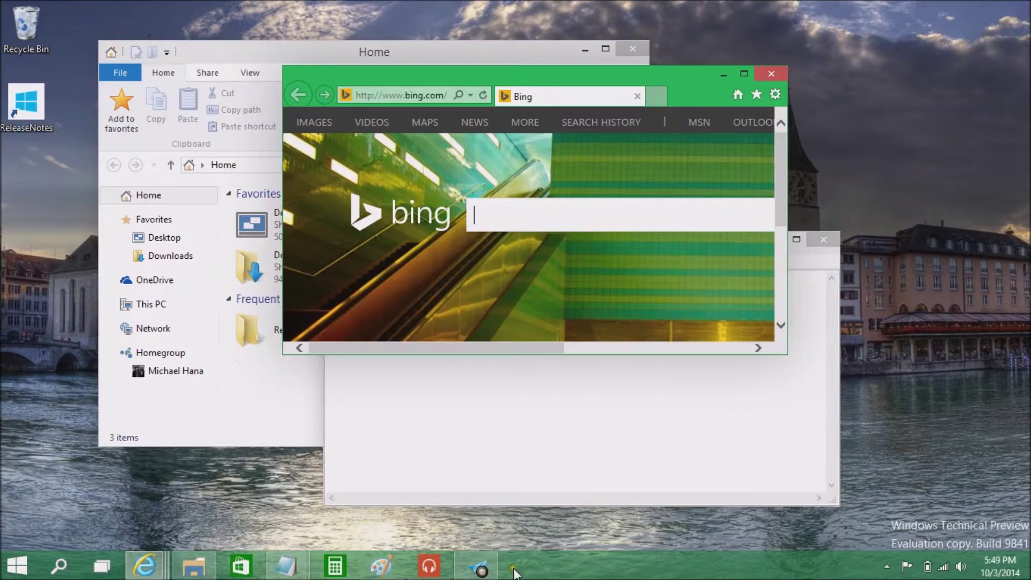
{"action": "mouse_move", "coordinate": [456, 577]}
{"action": "mouse_move", "coordinate": [360, 577]}
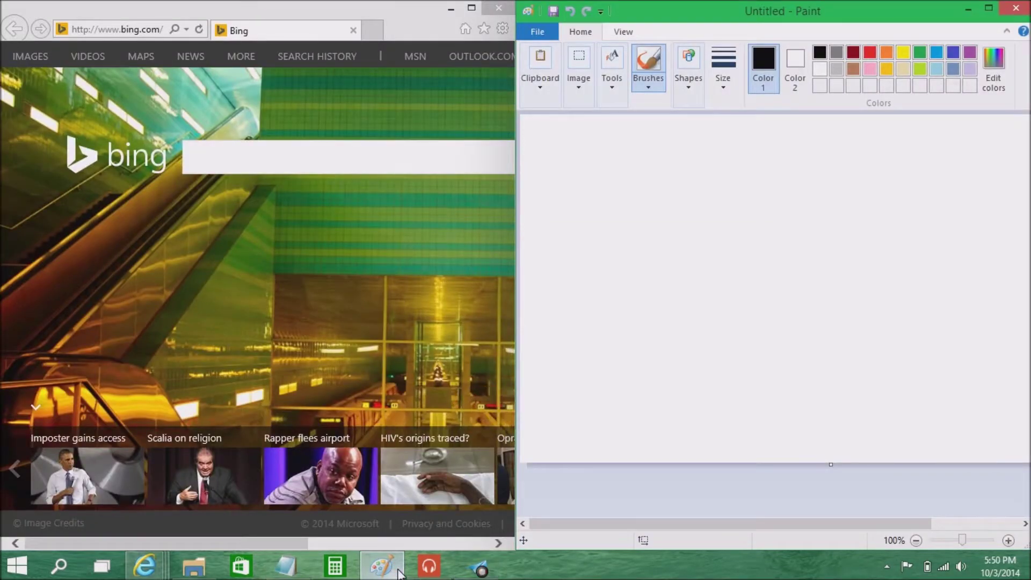
Switch to the Music app on the second desktop, back to Paint on the third, and to Music again using its window preview
{"action": "mouse_move", "coordinate": [424, 573]}
{"action": "left_click", "coordinate": [428, 566]}
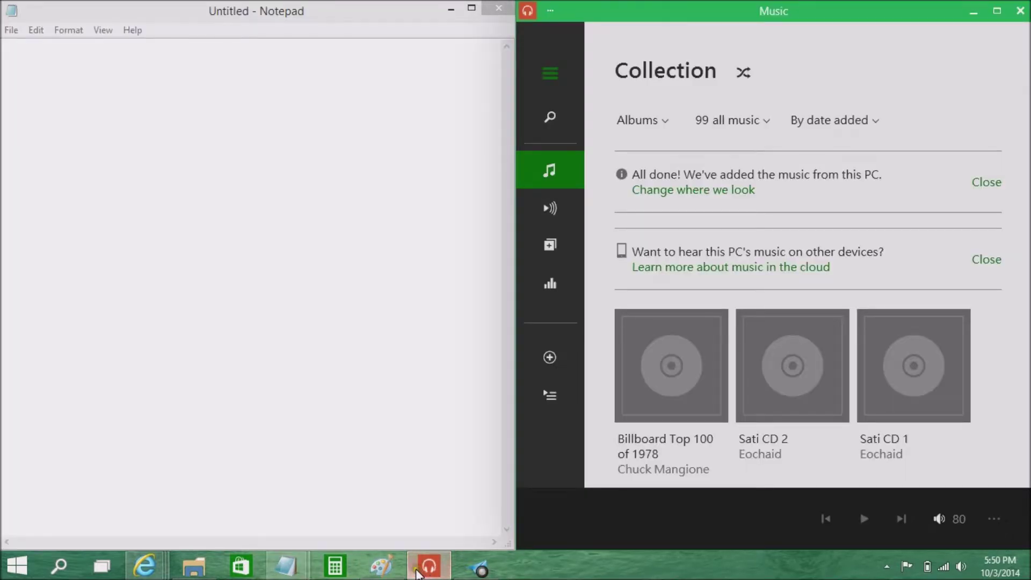
{"action": "left_click", "coordinate": [389, 567]}
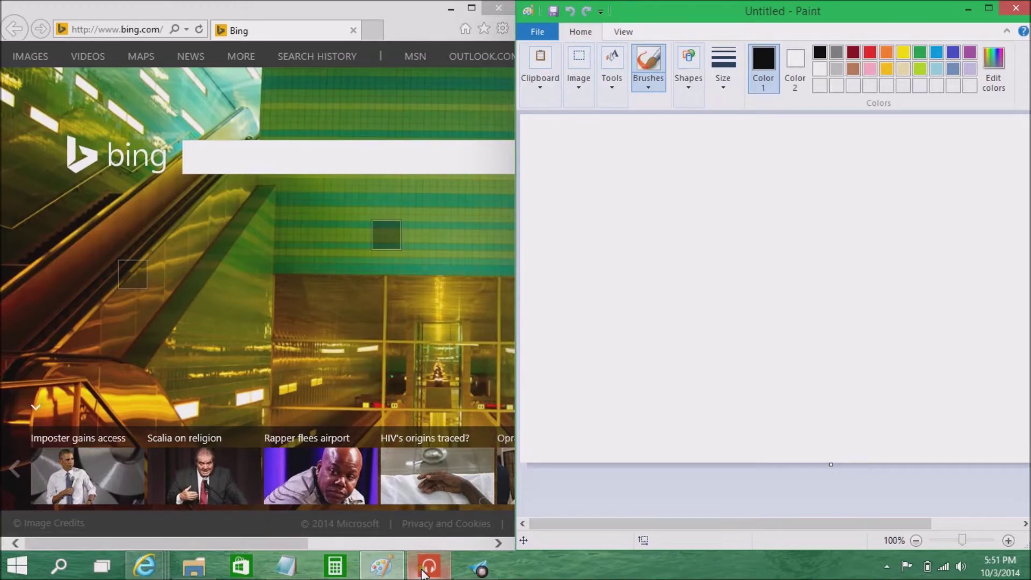
{"action": "mouse_move", "coordinate": [420, 568]}
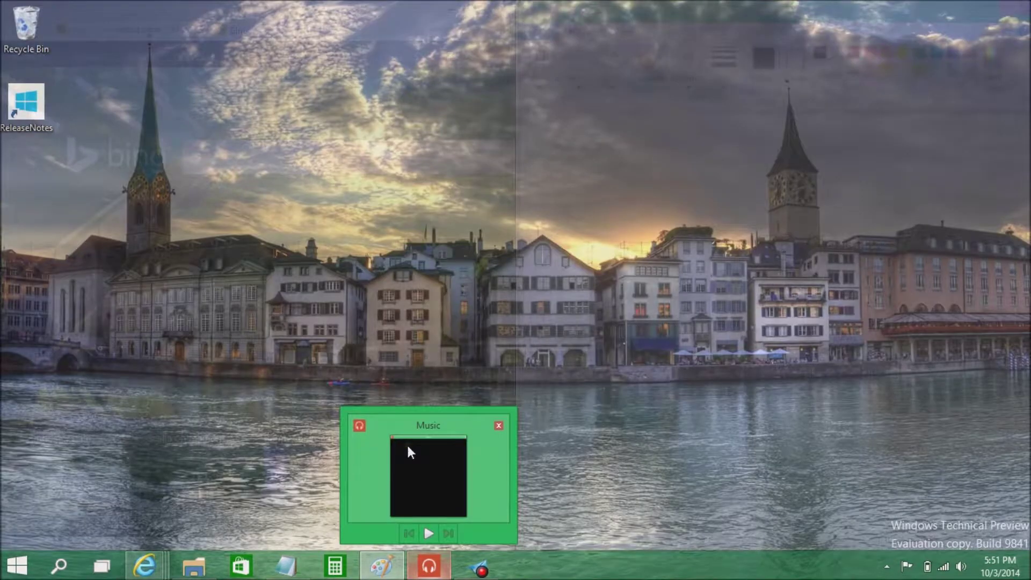
{"action": "left_click", "coordinate": [408, 447]}
{"action": "left_click", "coordinate": [409, 450]}
Open Task View on the second desktop and switch to the first desktop
{"action": "key", "text": "super+Tab"}
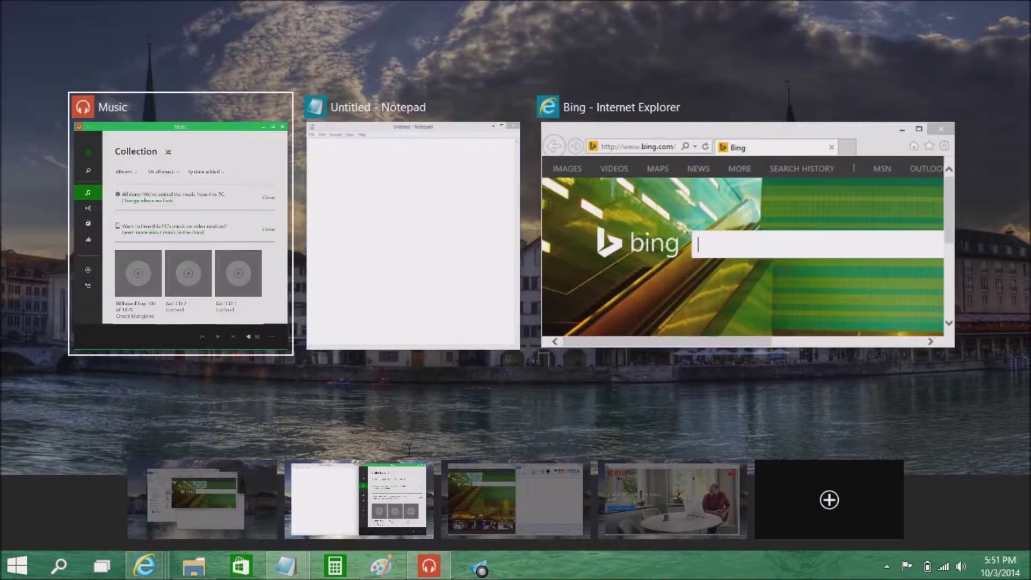
{"action": "left_click", "coordinate": [539, 504]}
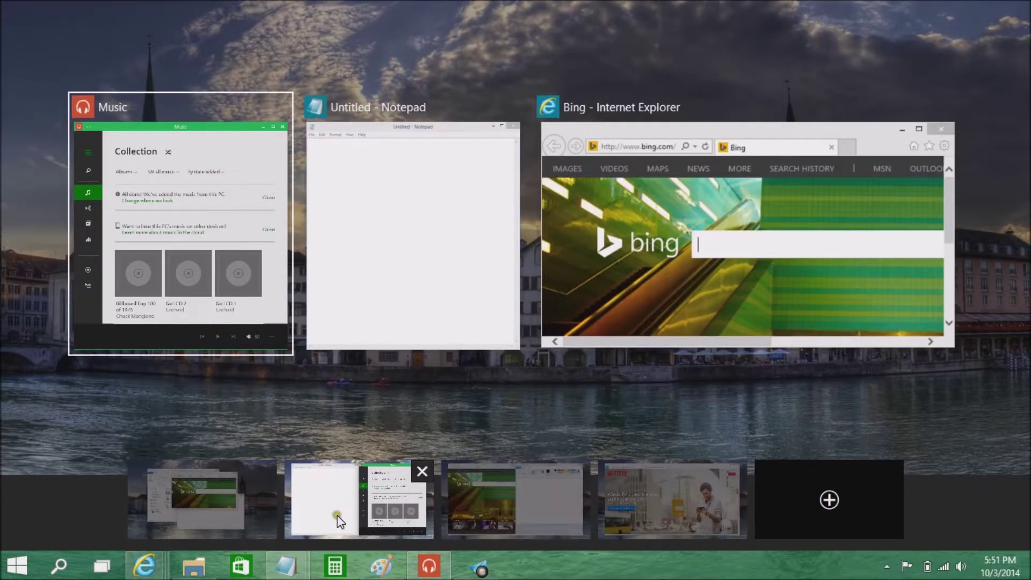
{"action": "left_click", "coordinate": [210, 492]}
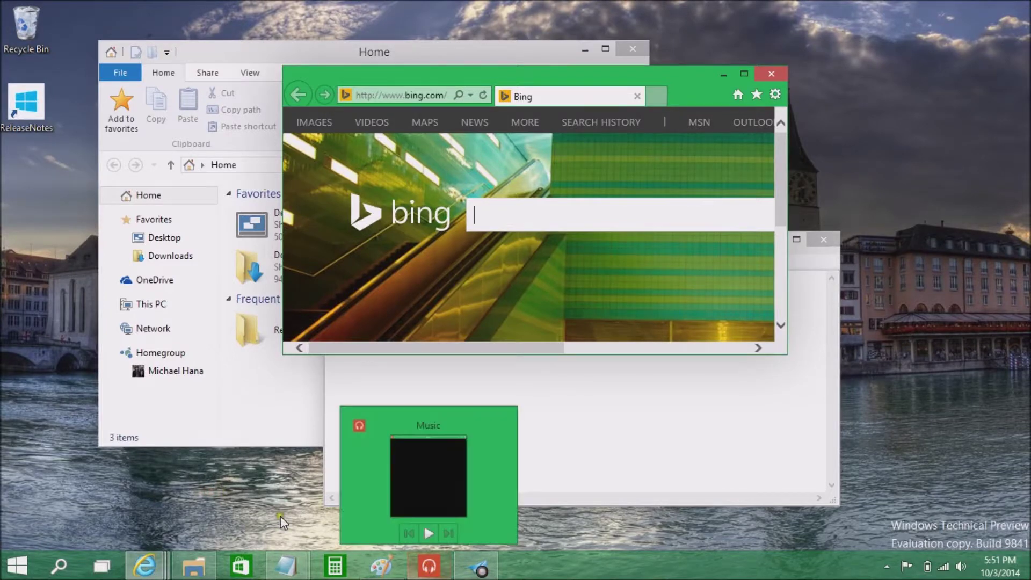
Preview the open Notepad windows and switch to the snapped one on the second desktop
{"action": "mouse_move", "coordinate": [287, 568]}
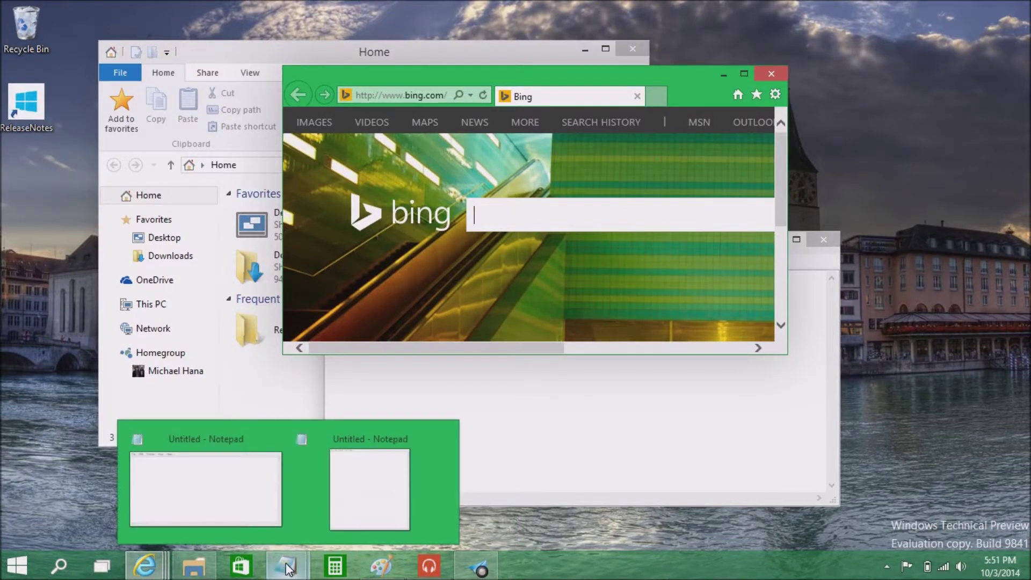
{"action": "mouse_move", "coordinate": [364, 480]}
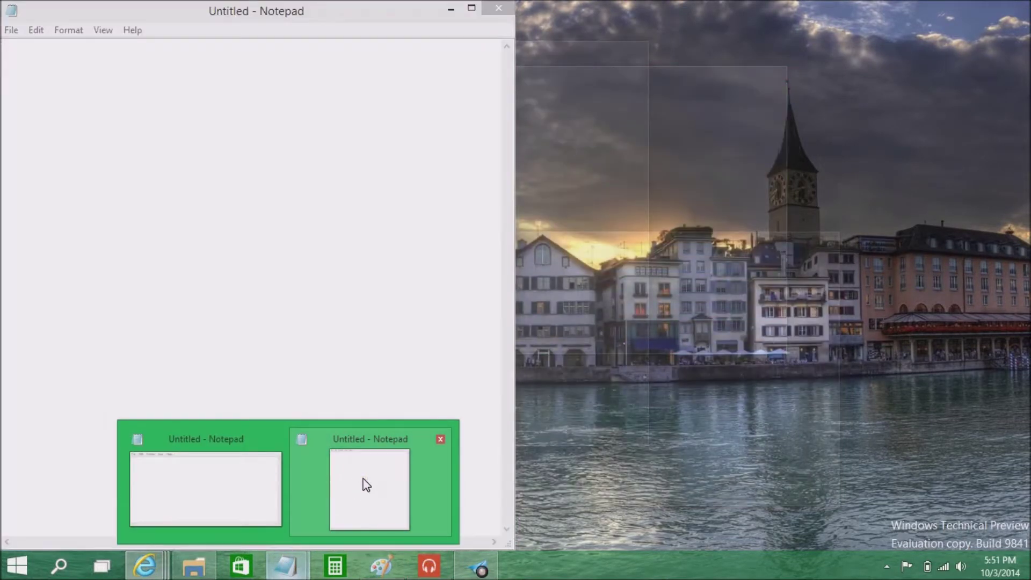
{"action": "left_click", "coordinate": [366, 485]}
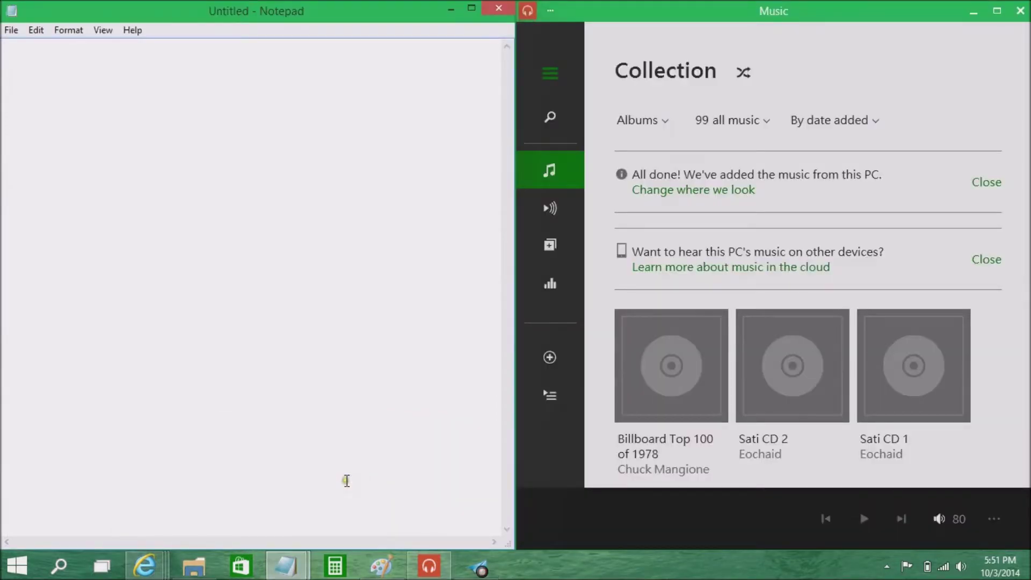
Write "If you happen to be Mary Jo Foley, and use Notepad" in the snapped Notepad document
{"action": "left_click", "coordinate": [199, 188]}
{"action": "key", "text": "Tab"}
{"action": "type", "text": "f"}
{"action": "key", "text": "BackSpace"}
{"action": "key", "text": "BackSpace"}
{"action": "type", "text": "If you happen to mbe Mary "}
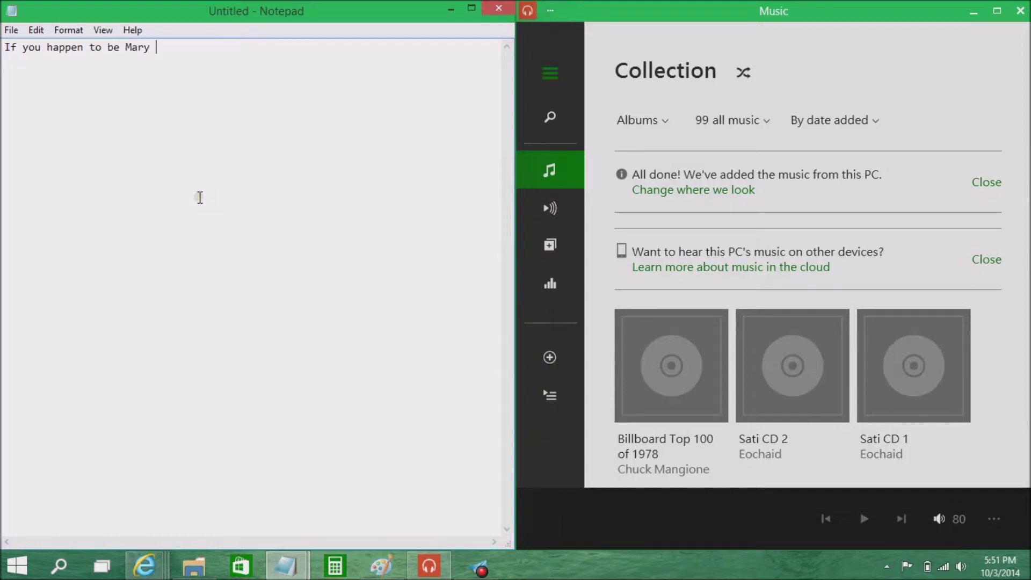
{"action": "type", "text": "Jo Foley, and use notepad"}
{"action": "key", "text": "BackSpace"}
{"action": "key", "text": "BackSpace"}
{"action": "key", "text": "BackSpace"}
{"action": "key", "text": "BackSpace"}
{"action": "key", "text": "BackSpace"}
{"action": "type", "text": "Notepad"}
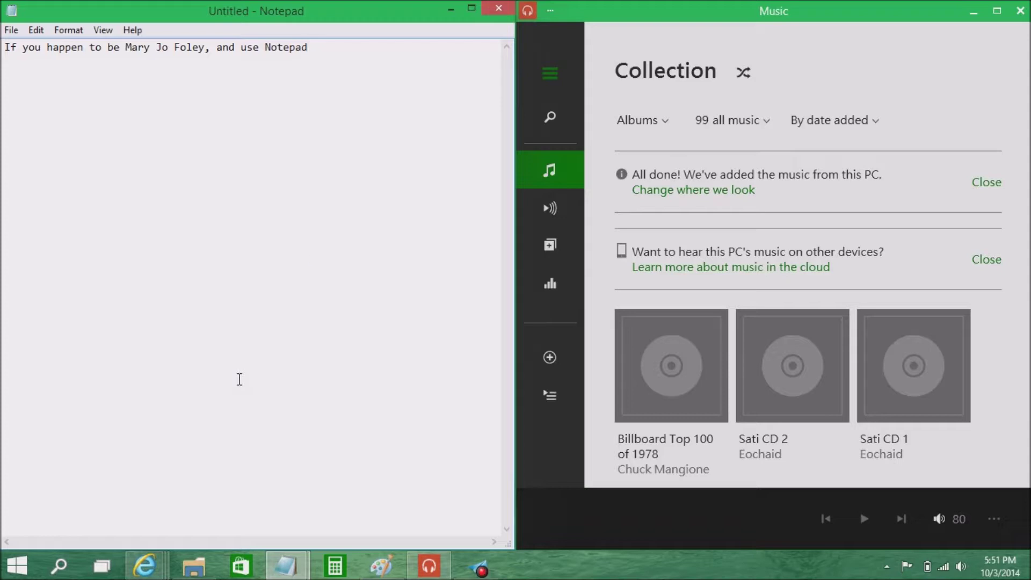
{"action": "left_click", "coordinate": [243, 414]}
{"action": "left_click", "coordinate": [220, 441]}
{"action": "left_click", "coordinate": [225, 396]}
{"action": "left_click", "coordinate": [168, 512]}
{"action": "key", "text": "super"}
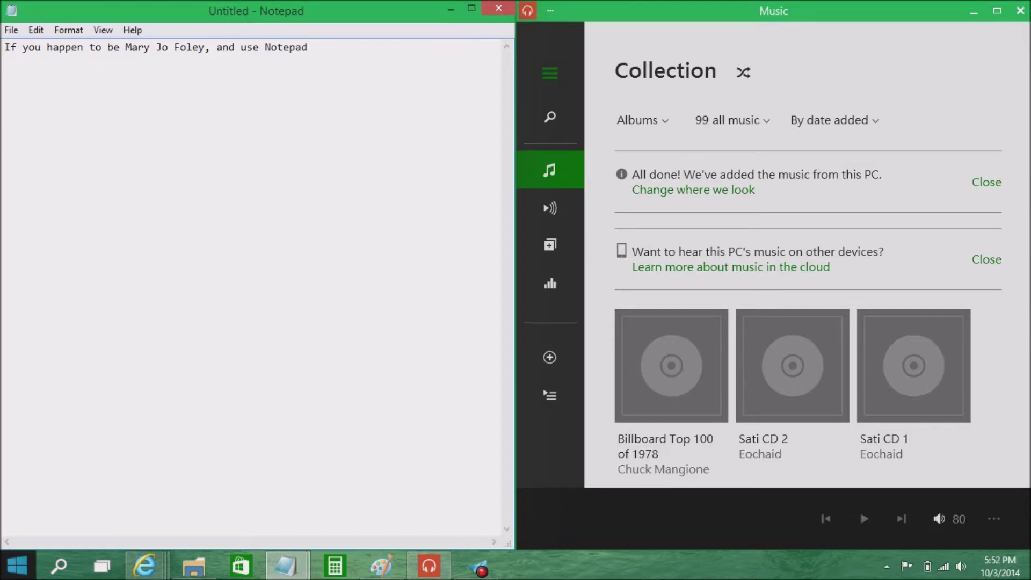
Bring up the Debut Video Capture window on the first desktop and minimize it
{"action": "left_click", "coordinate": [480, 569]}
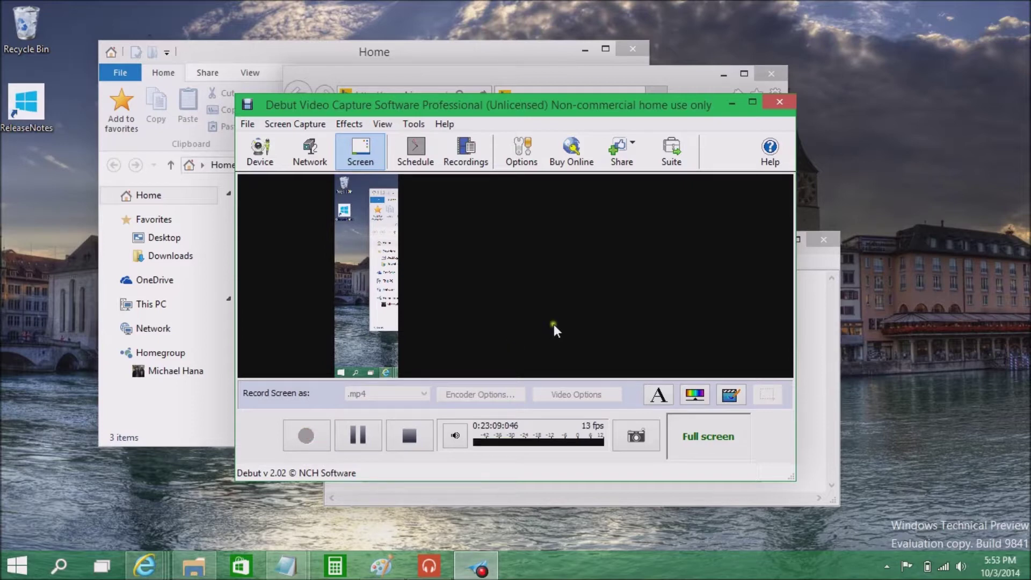
{"action": "left_click", "coordinate": [732, 102]}
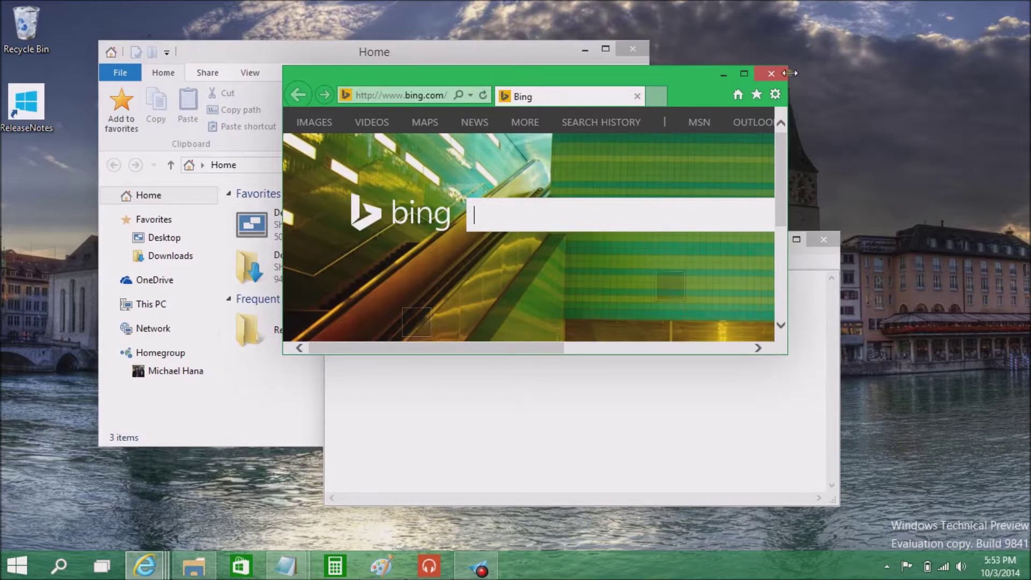
Make the Internet Explorer window narrower and taller, move it slightly down, and toggle it between maximized and restored
{"action": "left_click_drag", "start_coordinate": [662, 136], "coordinate": [763, 34]}
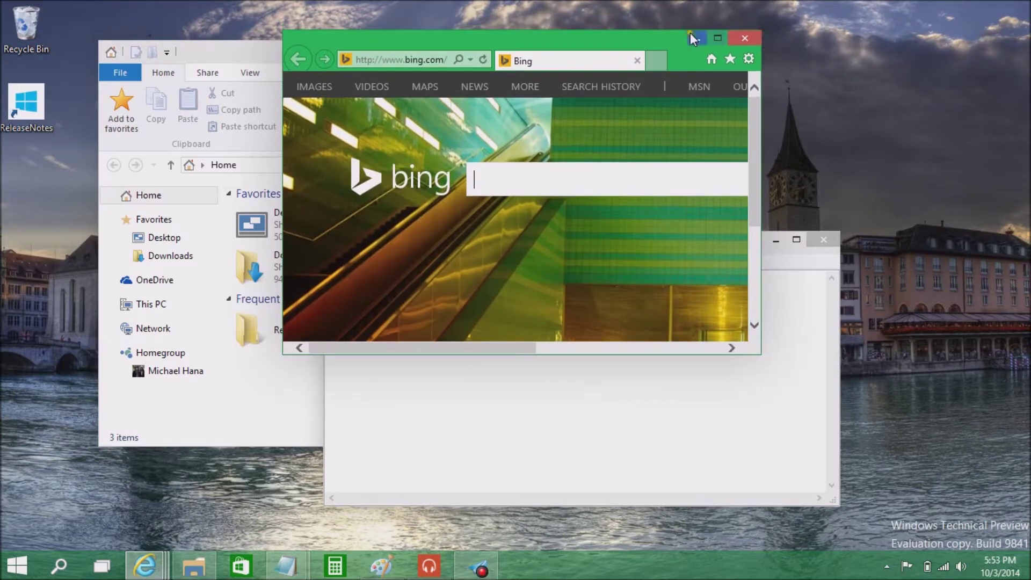
{"action": "left_click_drag", "start_coordinate": [658, 39], "coordinate": [666, 72]}
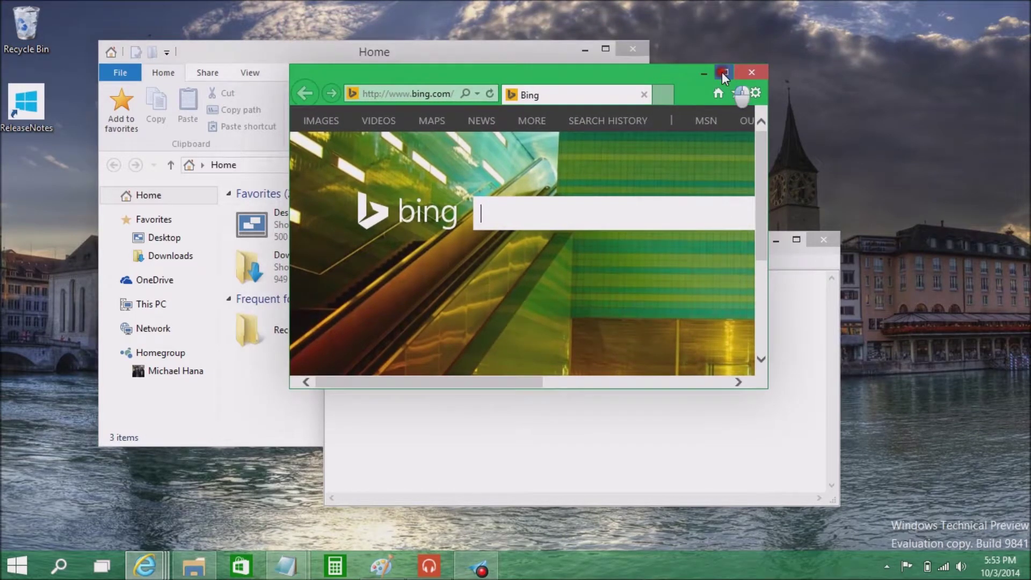
{"action": "left_click", "coordinate": [723, 72]}
{"action": "left_click", "coordinate": [988, 6]}
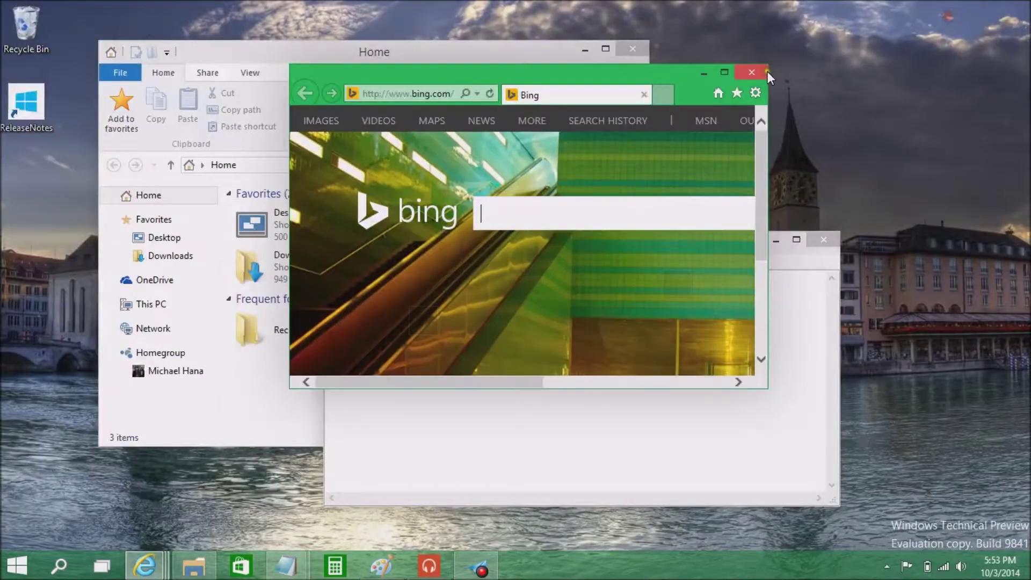
Snap Internet Explorer to the right half of the desktop, pull it free, make it wider and shorter, and place it near the centre
{"action": "left_click_drag", "start_coordinate": [663, 86], "coordinate": [1030, 230]}
{"action": "left_click_drag", "start_coordinate": [760, 7], "coordinate": [605, 46]}
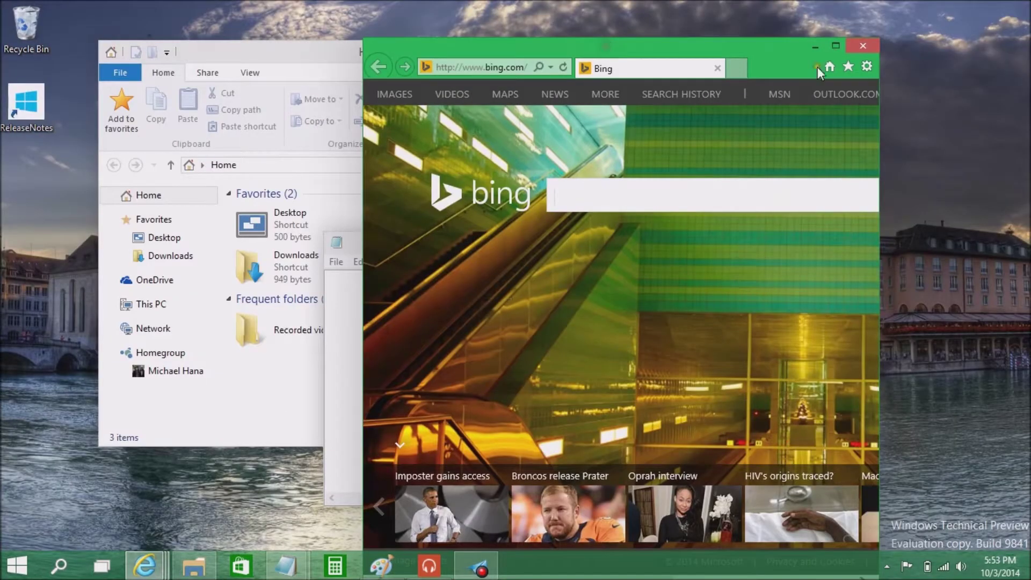
{"action": "left_click_drag", "start_coordinate": [881, 37], "coordinate": [963, 121]}
{"action": "left_click_drag", "start_coordinate": [770, 128], "coordinate": [649, 70]}
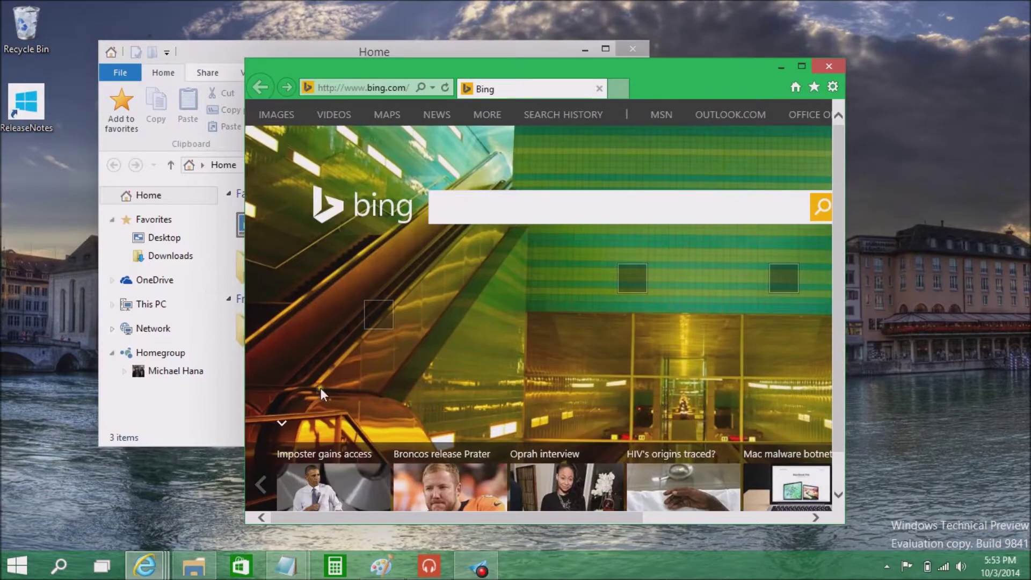
Snap the File Explorer window to the left half and fill the right half with the suggested Internet Explorer window
{"action": "left_click", "coordinate": [207, 47]}
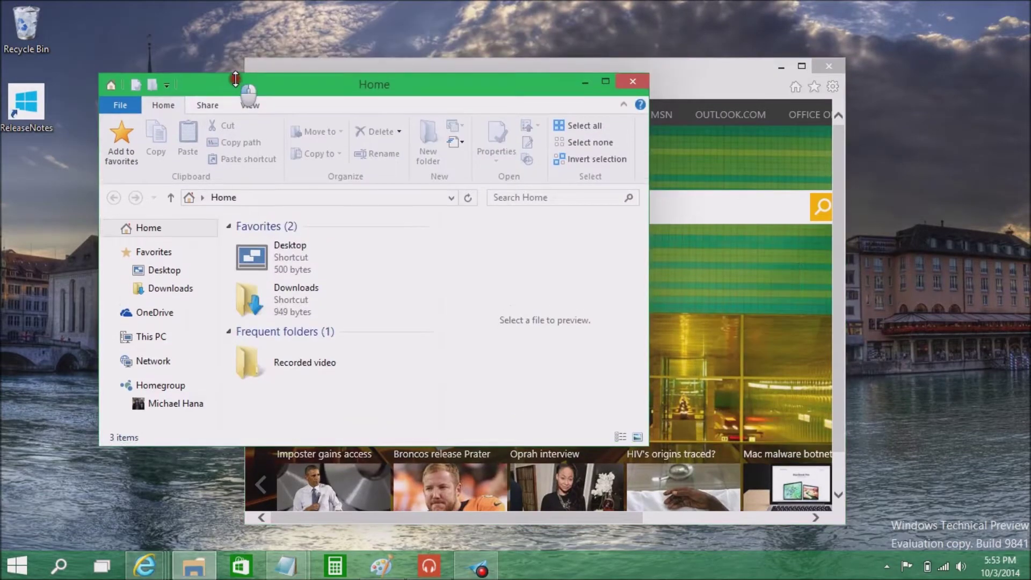
{"action": "left_click_drag", "start_coordinate": [231, 63], "coordinate": [1, 91]}
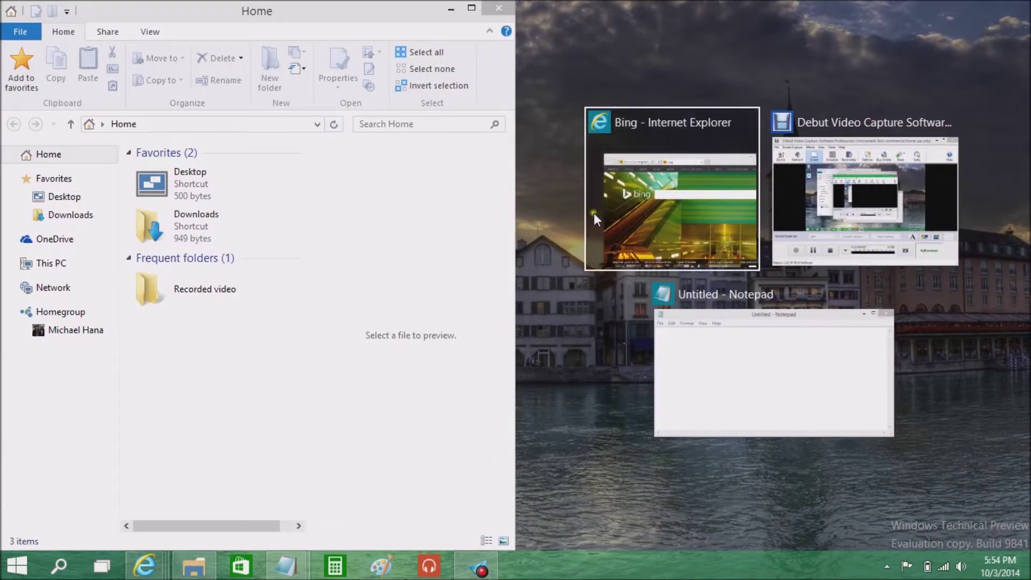
{"action": "left_click", "coordinate": [639, 166]}
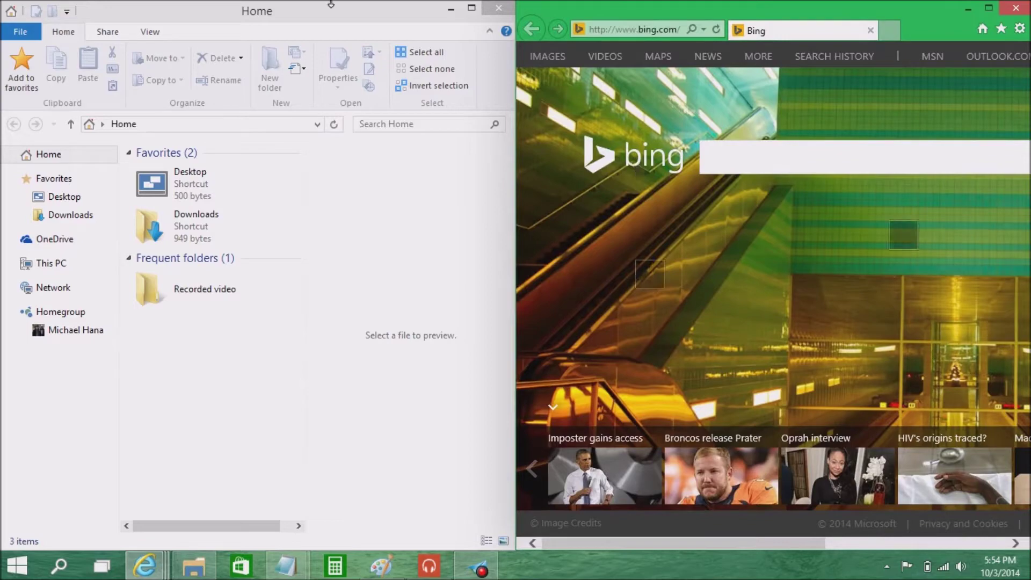
Pull Internet Explorer and File Explorer out of their snapped halves and make the File Explorer window slightly wider and shorter
{"action": "left_click_drag", "start_coordinate": [562, 8], "coordinate": [559, 77]}
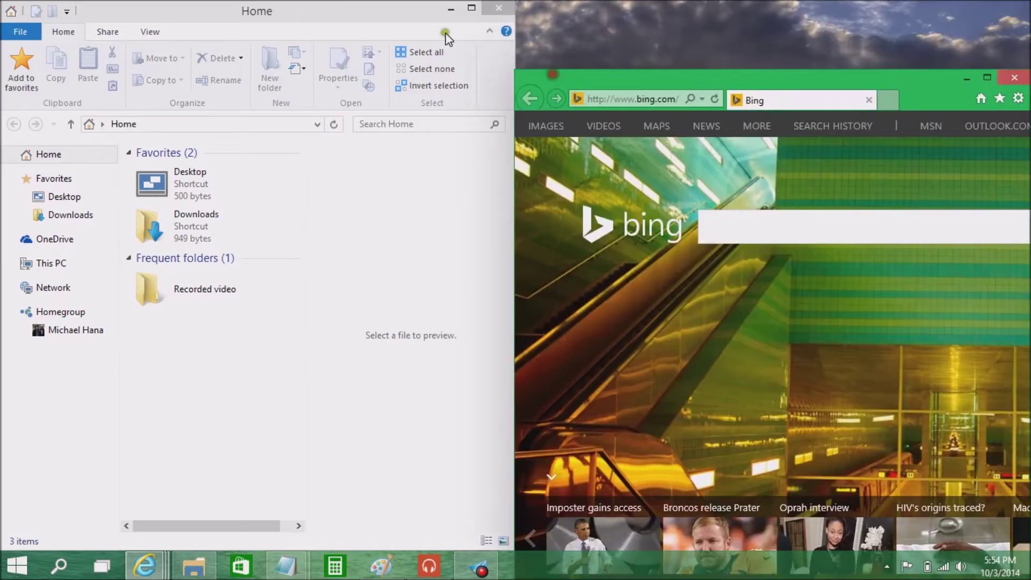
{"action": "left_click_drag", "start_coordinate": [353, 10], "coordinate": [226, 88]}
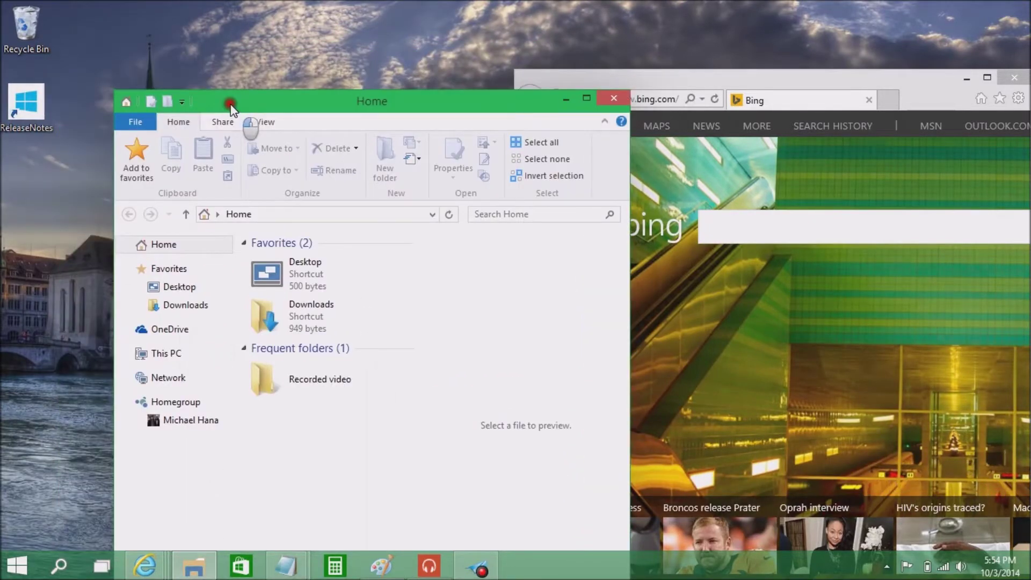
{"action": "left_click_drag", "start_coordinate": [110, 78], "coordinate": [83, 196]}
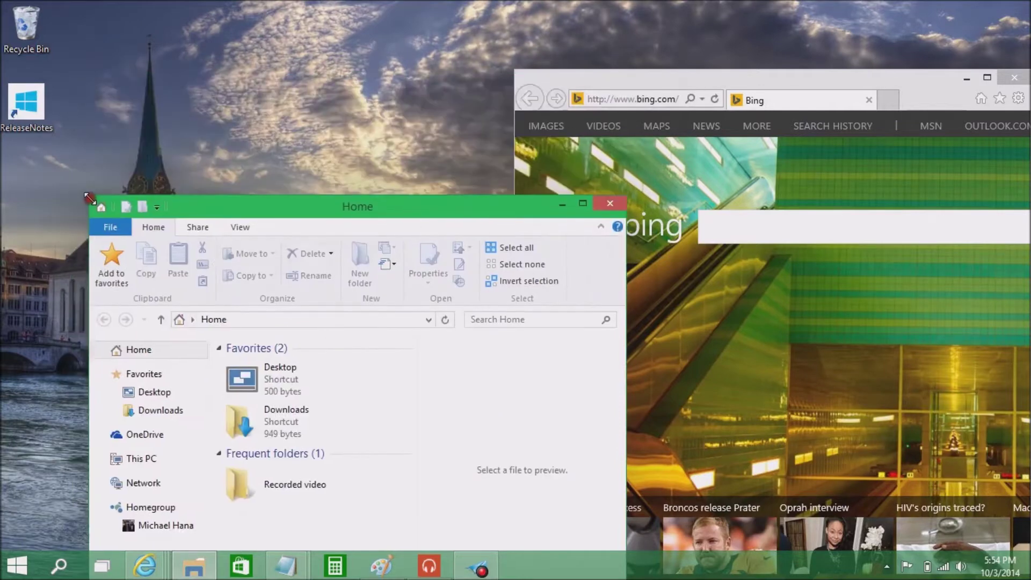
{"action": "left_click_drag", "start_coordinate": [224, 200], "coordinate": [211, 102]}
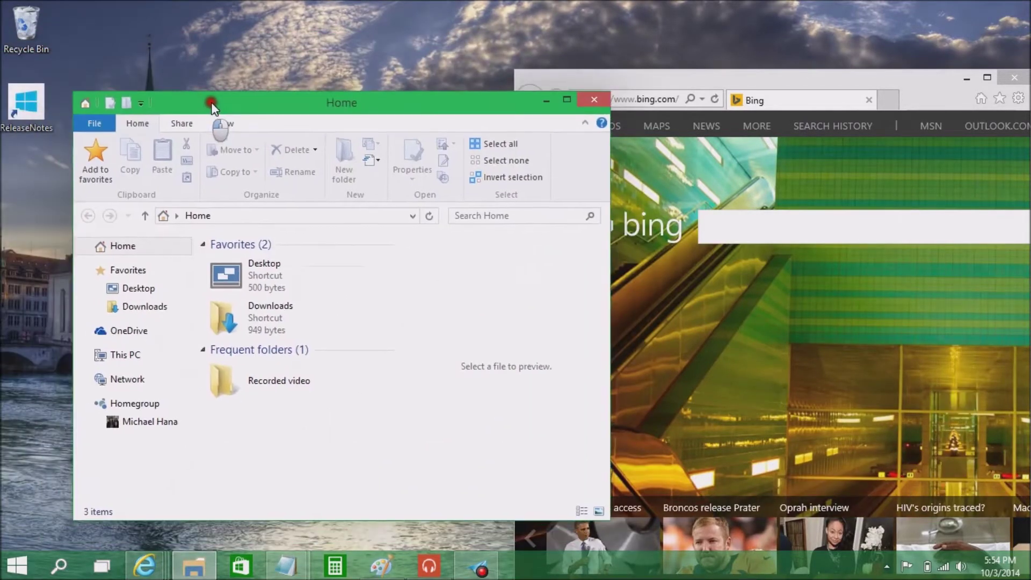
On the third virtual desktop, snap a shortened Internet Explorer window into the top-left quarter and Paint into the bottom-right quarter
{"action": "left_click", "coordinate": [105, 565]}
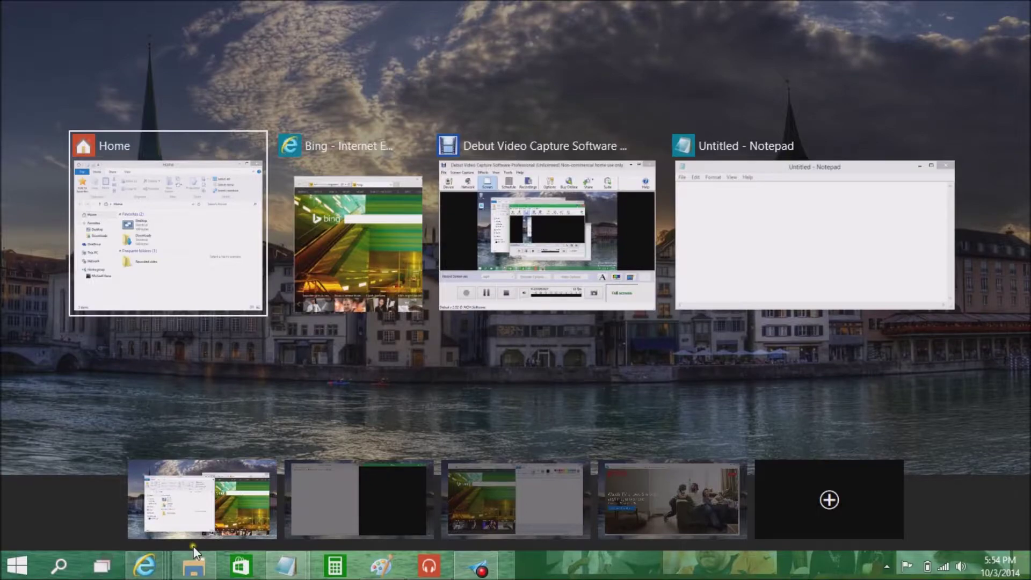
{"action": "left_click", "coordinate": [498, 498]}
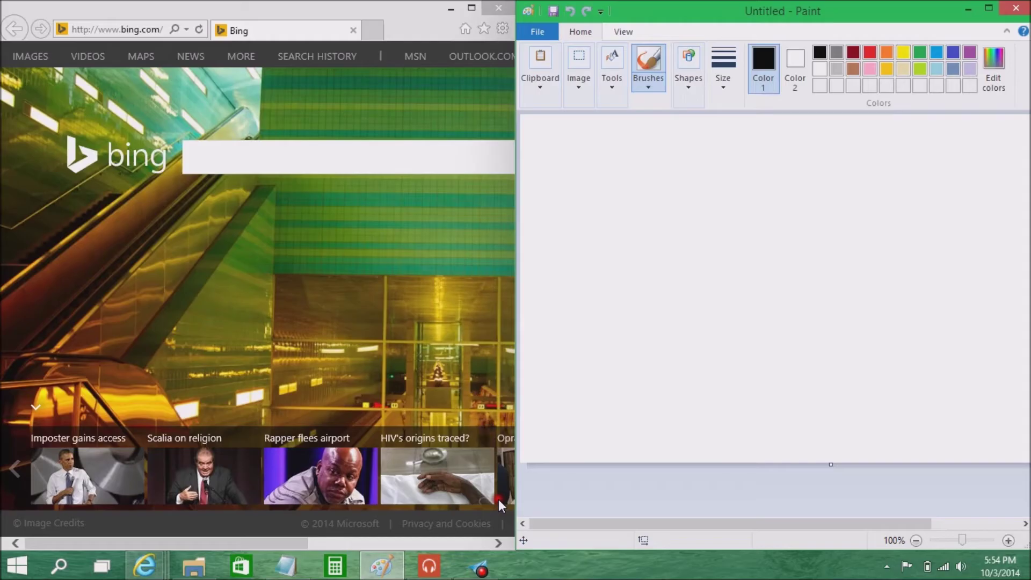
{"action": "left_click_drag", "start_coordinate": [378, 11], "coordinate": [447, 71]}
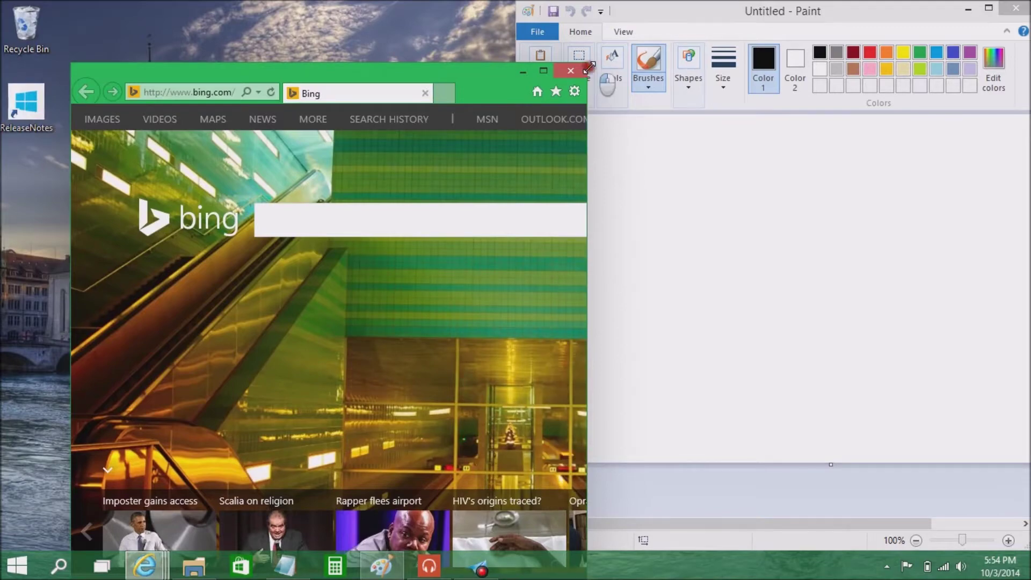
{"action": "left_click_drag", "start_coordinate": [588, 66], "coordinate": [626, 215]}
{"action": "mouse_move", "coordinate": [453, 217]}
{"action": "left_mouse_down"}
{"action": "mouse_move", "coordinate": [423, 66]}
{"action": "mouse_move", "coordinate": [361, 82]}
{"action": "mouse_move", "coordinate": [322, 64]}
{"action": "mouse_move", "coordinate": [2, 5]}
{"action": "mouse_move", "coordinate": [2, 81]}
{"action": "mouse_move", "coordinate": [84, 102]}
{"action": "mouse_move", "coordinate": [2, 6]}
{"action": "left_mouse_up"}
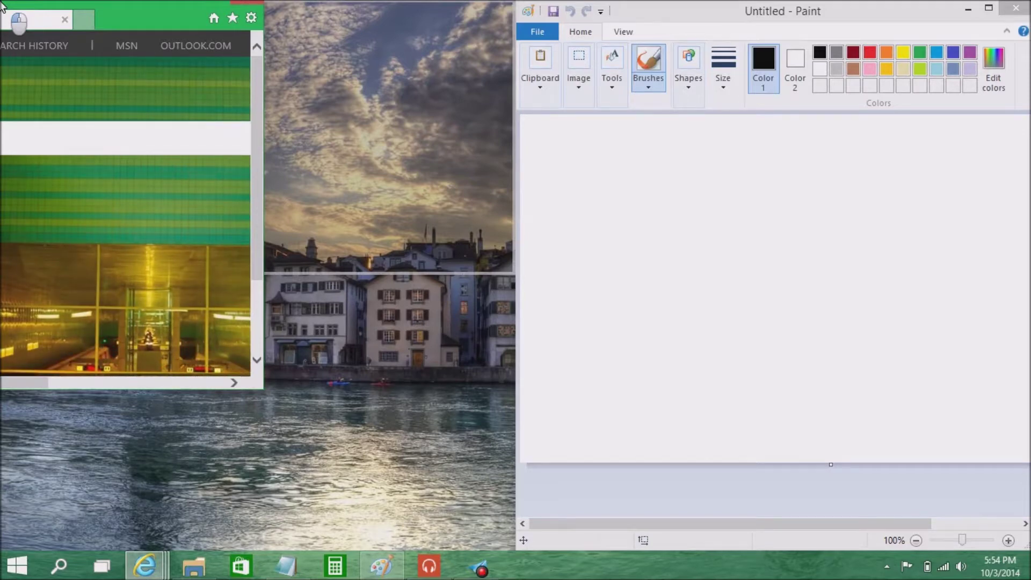
{"action": "left_click_drag", "start_coordinate": [1, 6], "coordinate": [1, 5]}
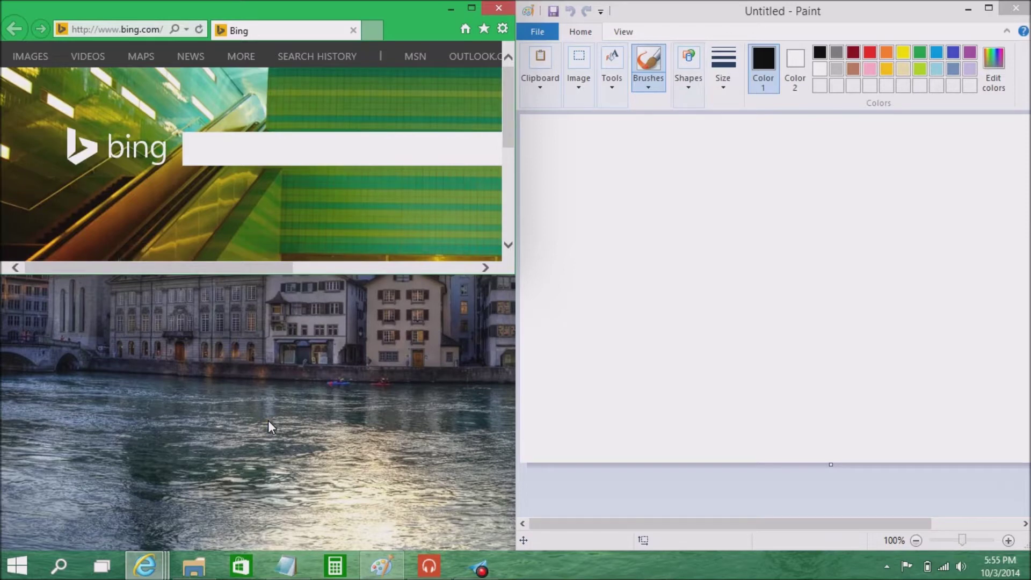
{"action": "mouse_move", "coordinate": [666, 15]}
{"action": "left_mouse_down"}
{"action": "mouse_move", "coordinate": [898, 486]}
{"action": "mouse_move", "coordinate": [1027, 548]}
{"action": "left_mouse_up"}
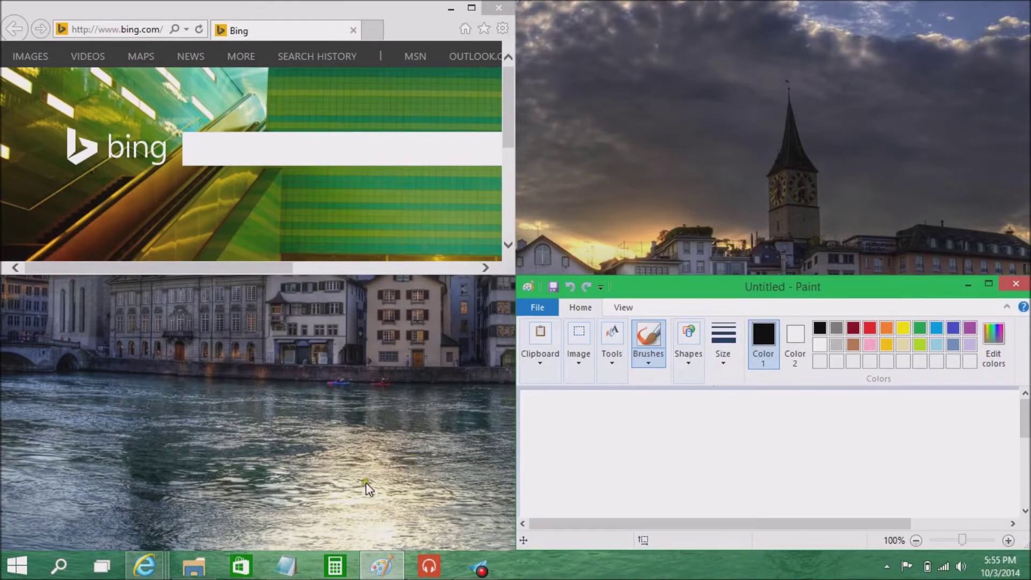
Open Calculator, try to snap it against the right edge, and minimize it
{"action": "left_click", "coordinate": [336, 565]}
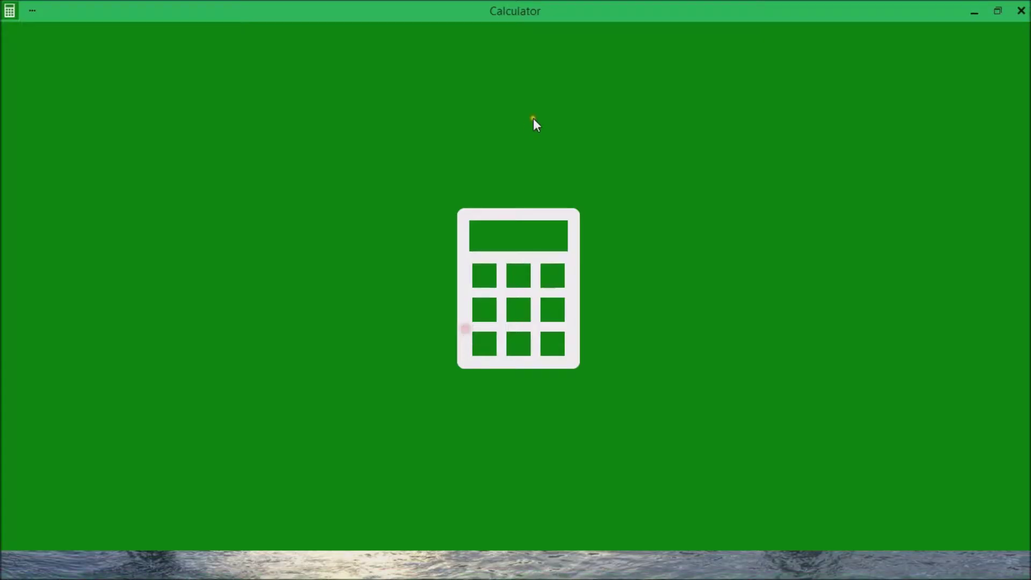
{"action": "left_click_drag", "start_coordinate": [548, 5], "coordinate": [1029, 161]}
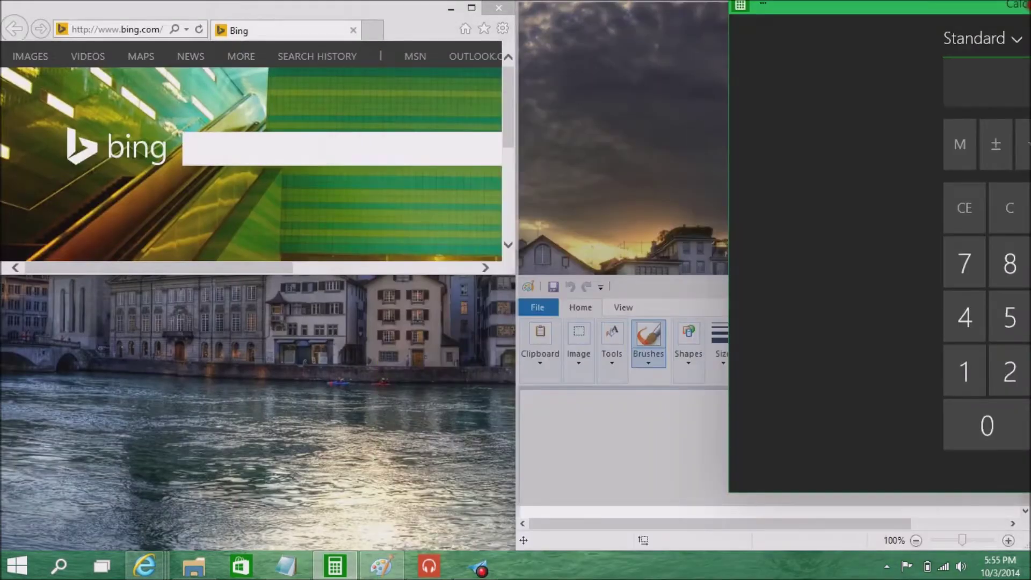
{"action": "mouse_move", "coordinate": [943, 21]}
{"action": "left_mouse_down"}
{"action": "mouse_move", "coordinate": [860, 92]}
{"action": "mouse_move", "coordinate": [978, 48]}
{"action": "mouse_move", "coordinate": [1025, 3]}
{"action": "mouse_move", "coordinate": [875, 60]}
{"action": "mouse_move", "coordinate": [1027, 53]}
{"action": "mouse_move", "coordinate": [1029, 16]}
{"action": "mouse_move", "coordinate": [834, 61]}
{"action": "left_mouse_up"}
{"action": "left_click", "coordinate": [866, 58]}
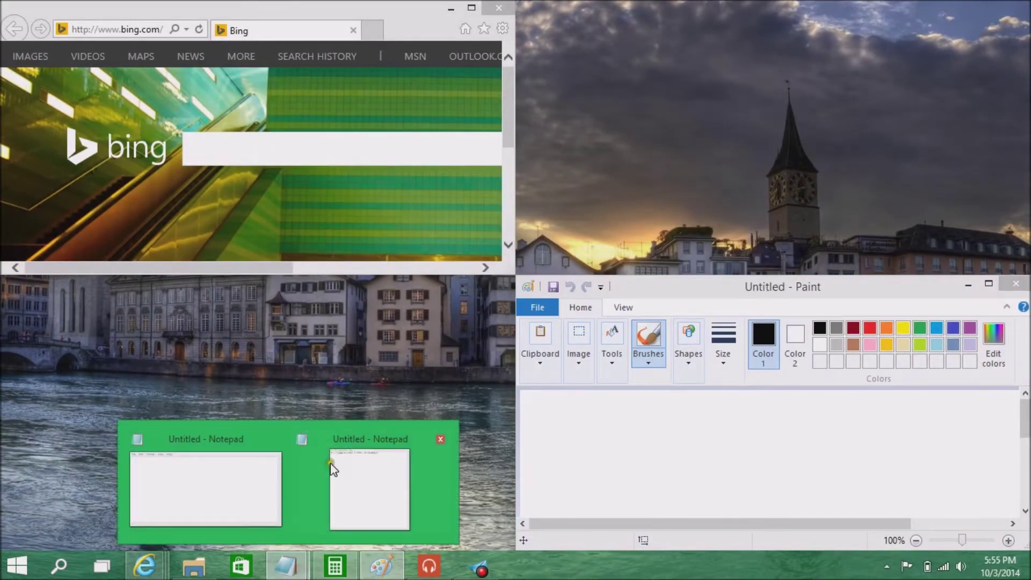
Snap the blank Notepad window into the top-right quarter, choose Calculator for the remaining space, and close Calculator
{"action": "right_click", "coordinate": [304, 570]}
{"action": "left_click", "coordinate": [275, 494]}
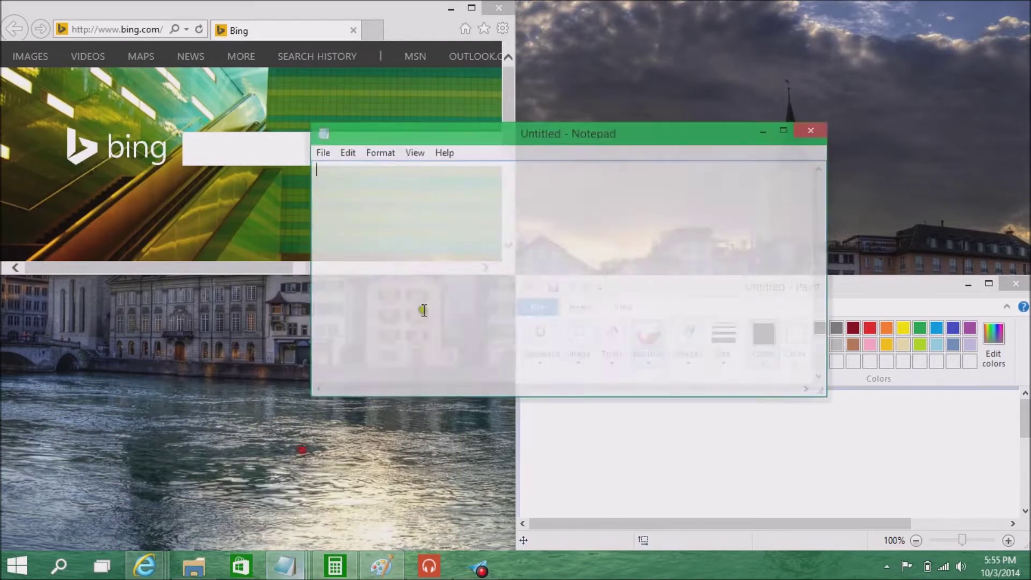
{"action": "left_click_drag", "start_coordinate": [570, 141], "coordinate": [1026, 5]}
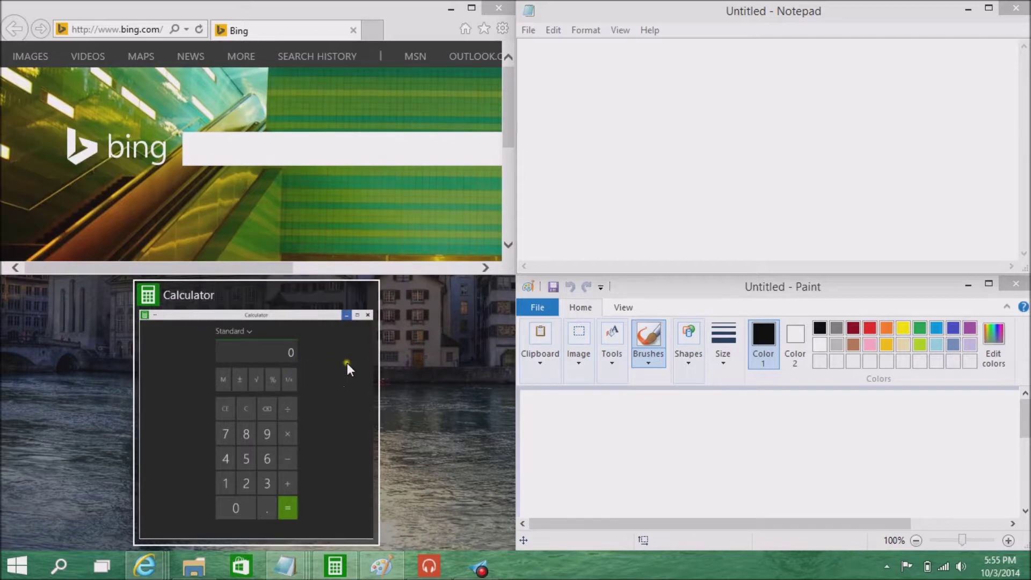
{"action": "left_click", "coordinate": [282, 395]}
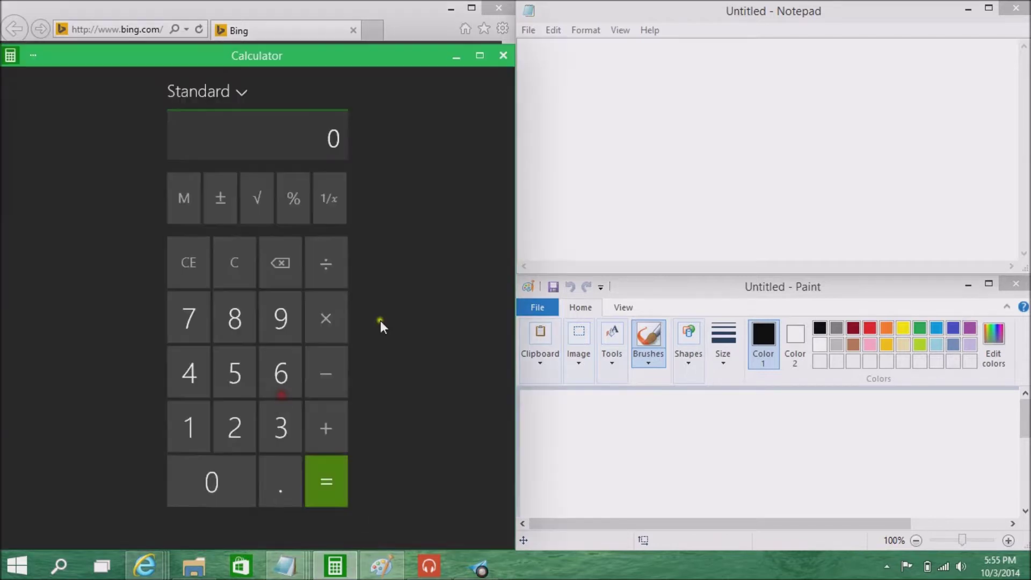
{"action": "left_click", "coordinate": [502, 55]}
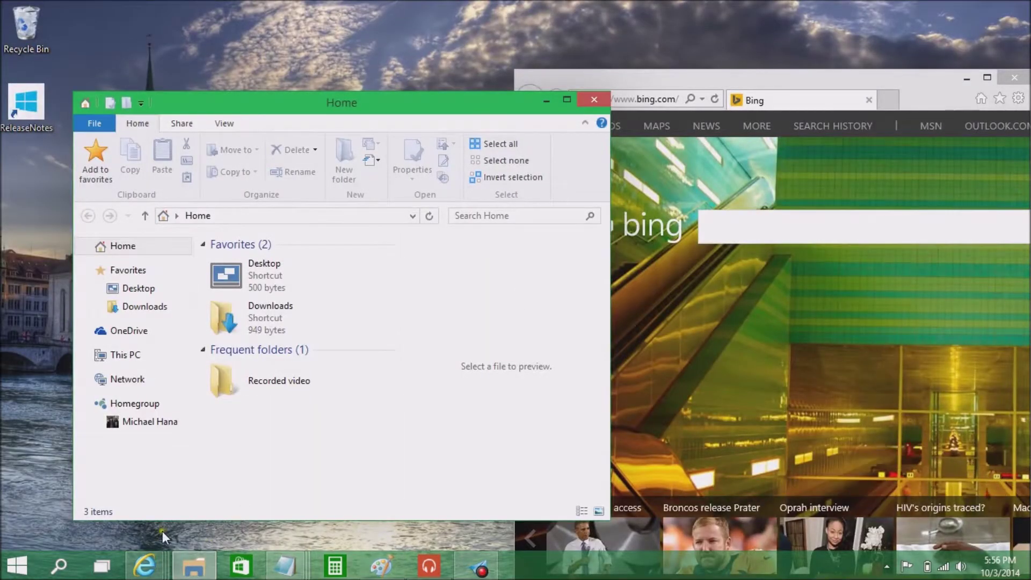
Return to the third virtual desktop and open a new File Explorer window there
{"action": "left_click", "coordinate": [100, 567]}
{"action": "left_click", "coordinate": [492, 514]}
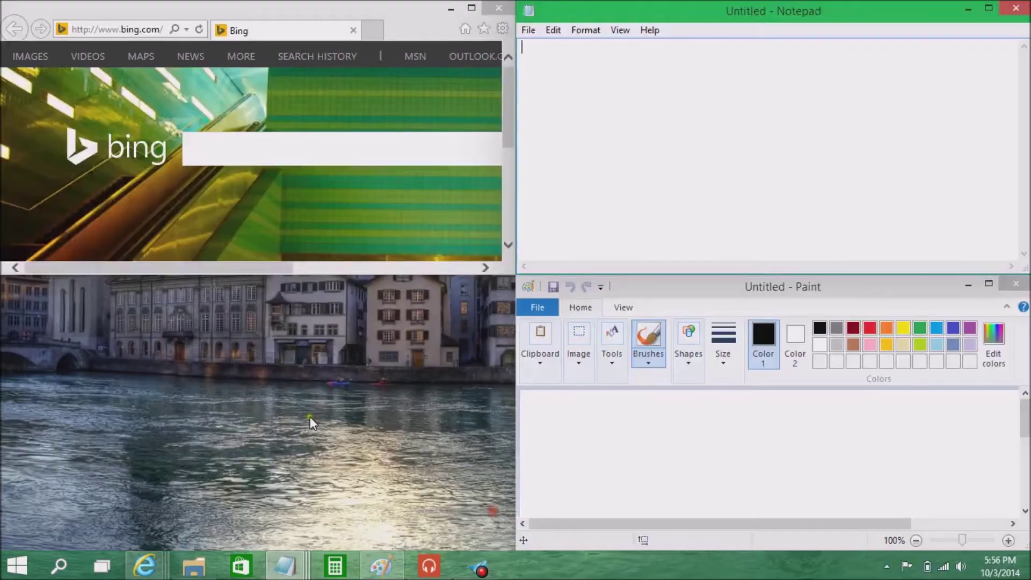
{"action": "right_click", "coordinate": [195, 573]}
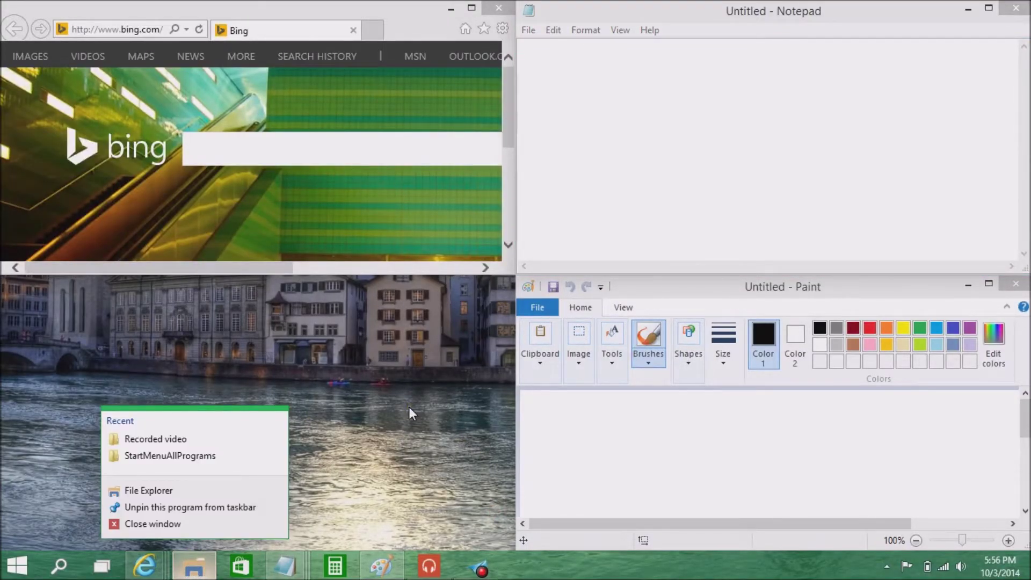
{"action": "left_click", "coordinate": [388, 439]}
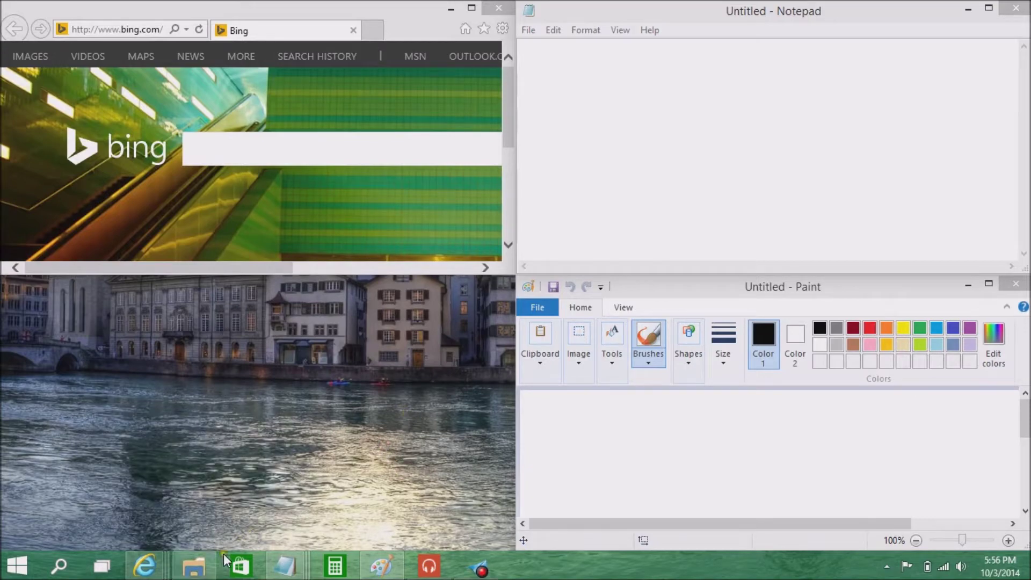
{"action": "mouse_move", "coordinate": [195, 564]}
{"action": "mouse_move", "coordinate": [195, 502]}
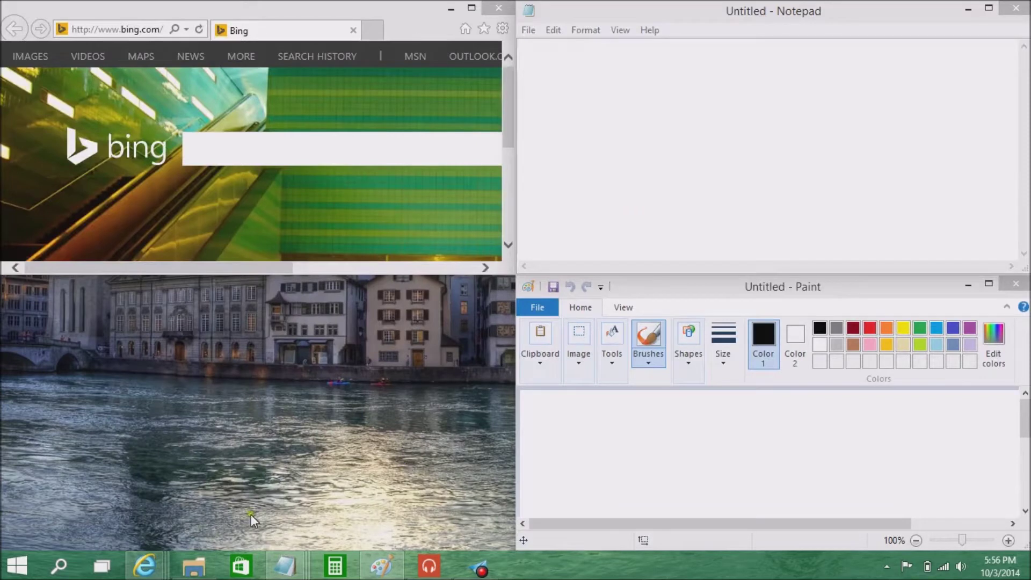
{"action": "right_click", "coordinate": [194, 563]}
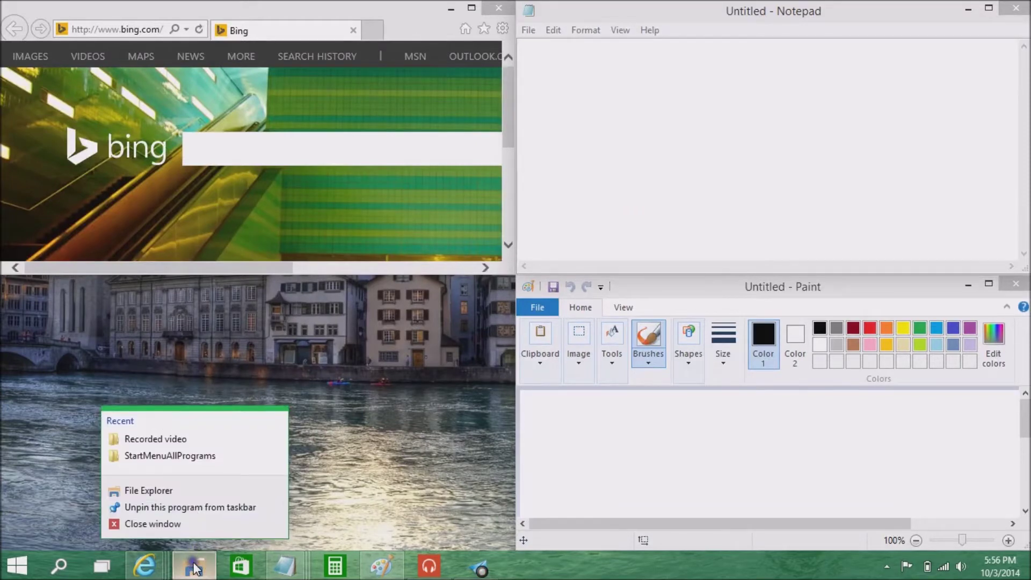
{"action": "left_click", "coordinate": [153, 491]}
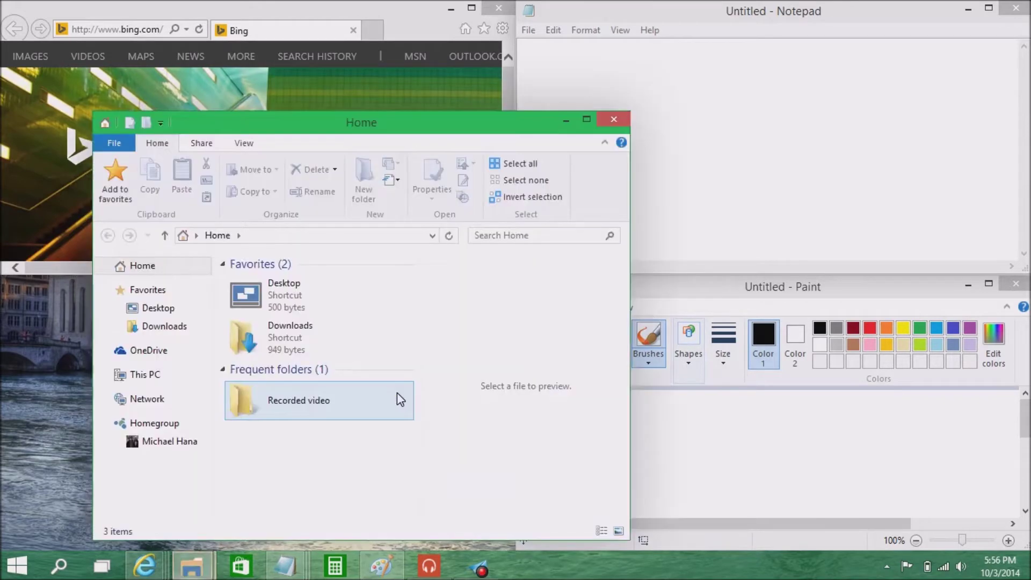
Snap Internet Explorer into the bottom-left quarter, moving the File Explorer window aside and bringing it back to the front
{"action": "left_click_drag", "start_coordinate": [408, 129], "coordinate": [335, 157]}
{"action": "mouse_move", "coordinate": [346, 16]}
{"action": "left_mouse_down"}
{"action": "mouse_move", "coordinate": [0, 49]}
{"action": "mouse_move", "coordinate": [347, 16]}
{"action": "left_mouse_up"}
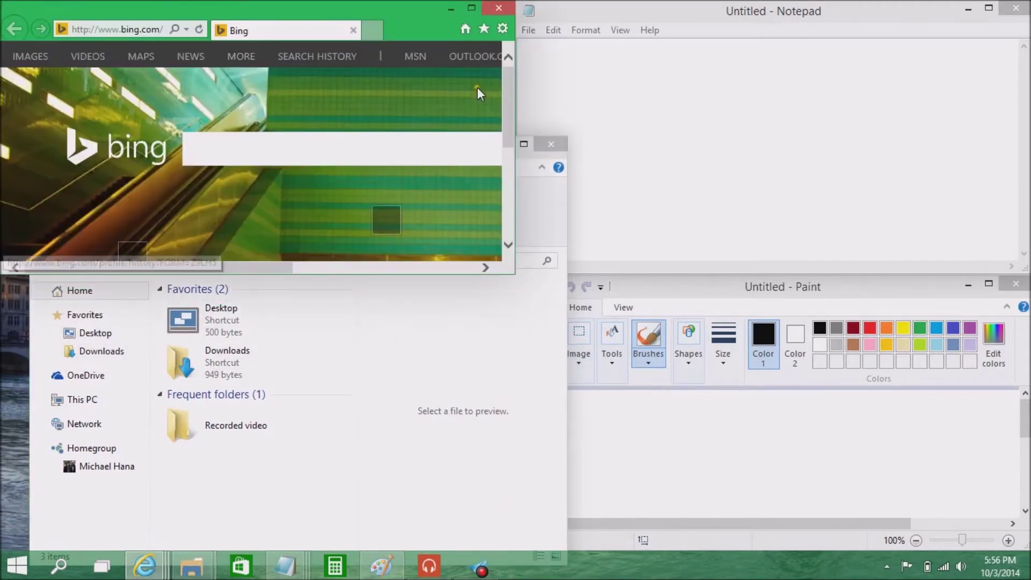
{"action": "left_click", "coordinate": [547, 214]}
{"action": "left_click_drag", "start_coordinate": [372, 143], "coordinate": [411, 318]}
{"action": "left_click_drag", "start_coordinate": [344, 14], "coordinate": [3, 557]}
{"action": "left_click", "coordinate": [527, 323]}
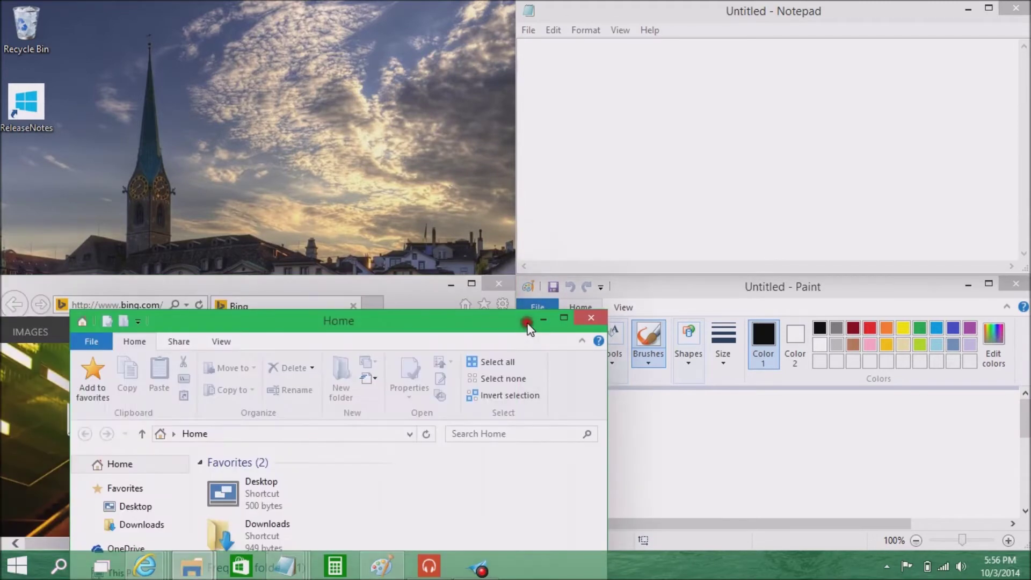
Pull Notepad out of the top-right quarter and snap the File Explorer window into its place
{"action": "left_click_drag", "start_coordinate": [490, 318], "coordinate": [5, 14]}
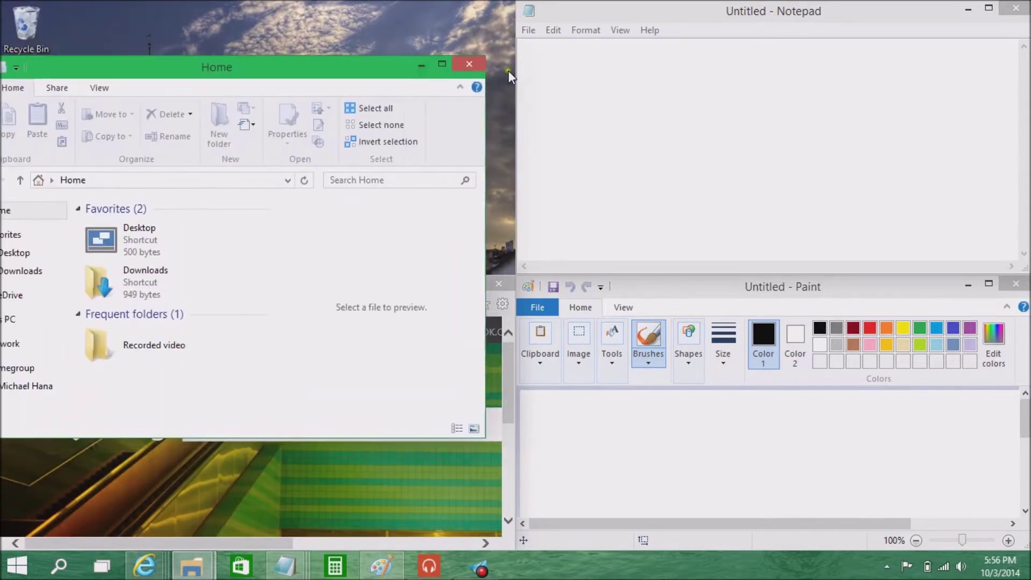
{"action": "left_click_drag", "start_coordinate": [660, 13], "coordinate": [278, 269]}
{"action": "left_click_drag", "start_coordinate": [274, 68], "coordinate": [1029, 1]}
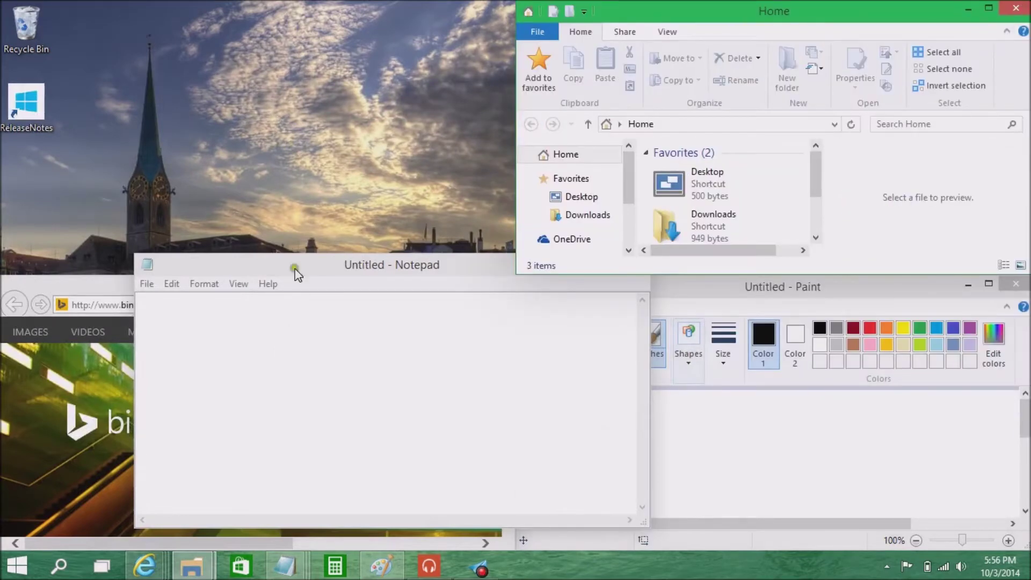
Snap Notepad into the empty top-left quarter and activate the Paint window
{"action": "left_click_drag", "start_coordinate": [288, 267], "coordinate": [2, 5]}
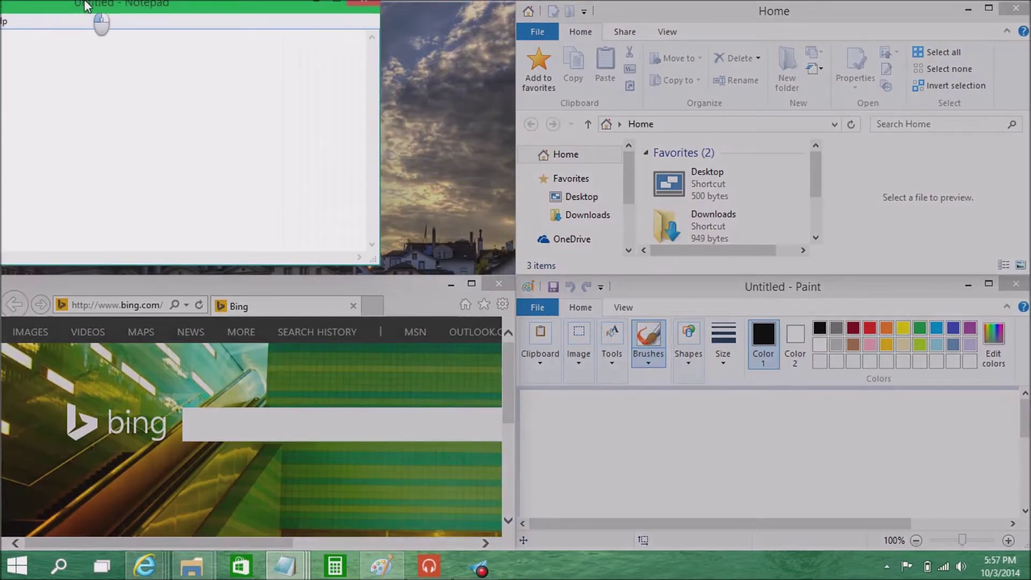
{"action": "left_click_drag", "start_coordinate": [241, 19], "coordinate": [226, 15]}
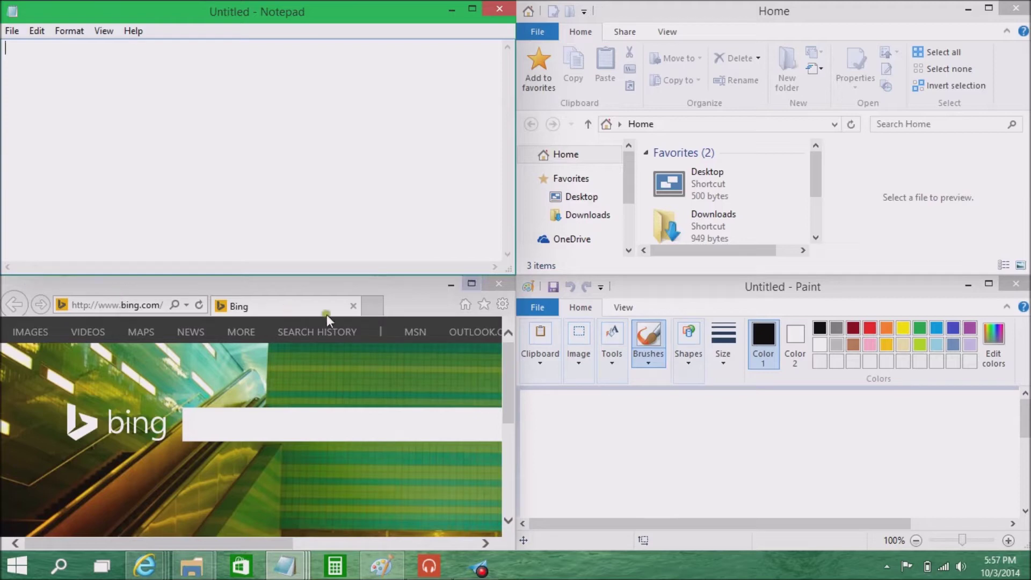
{"action": "left_click", "coordinate": [658, 295]}
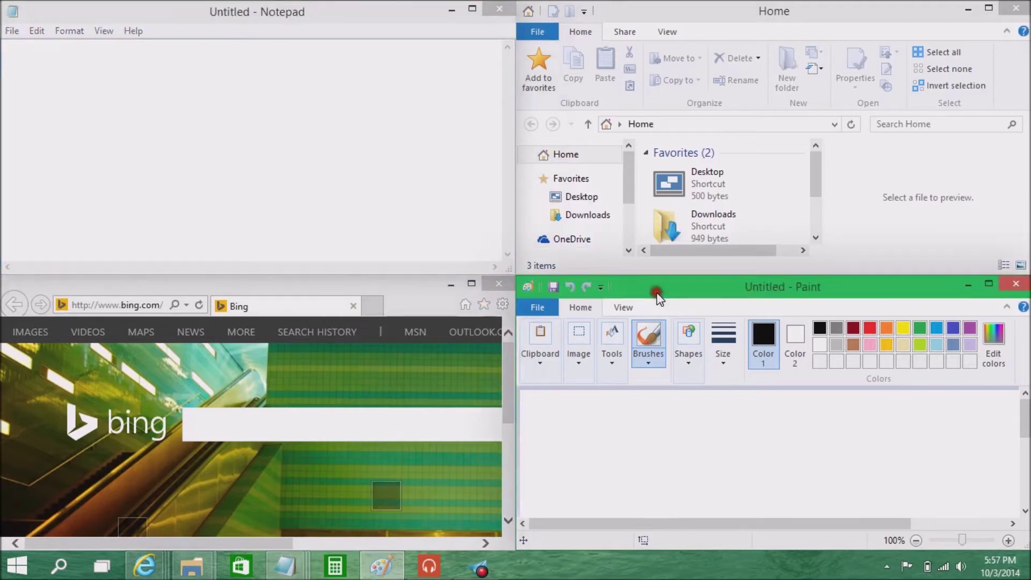
Close the Notepad, Internet Explorer, File Explorer and Paint windows on the desktop
{"action": "left_click", "coordinate": [405, 282]}
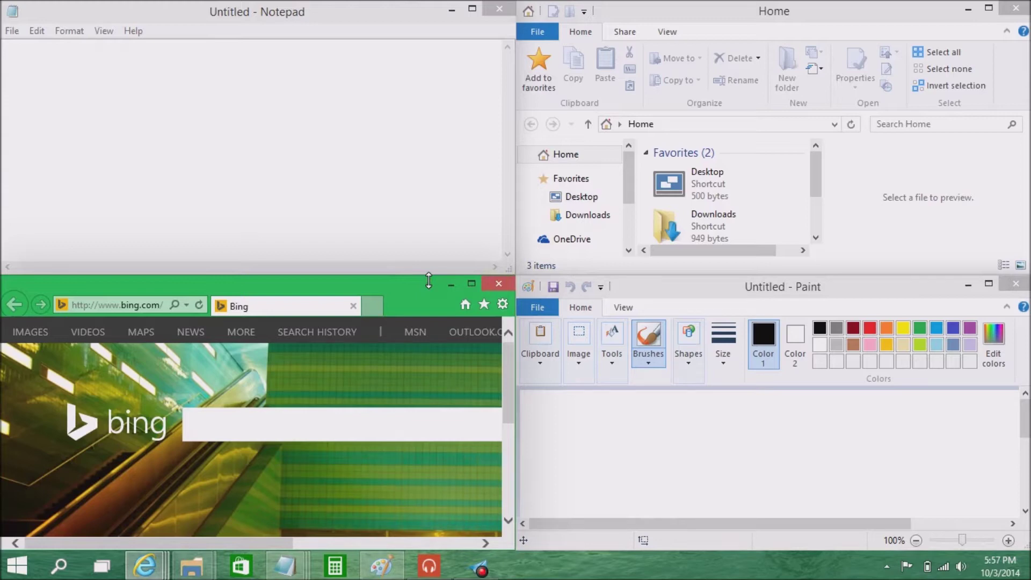
{"action": "left_click", "coordinate": [493, 11]}
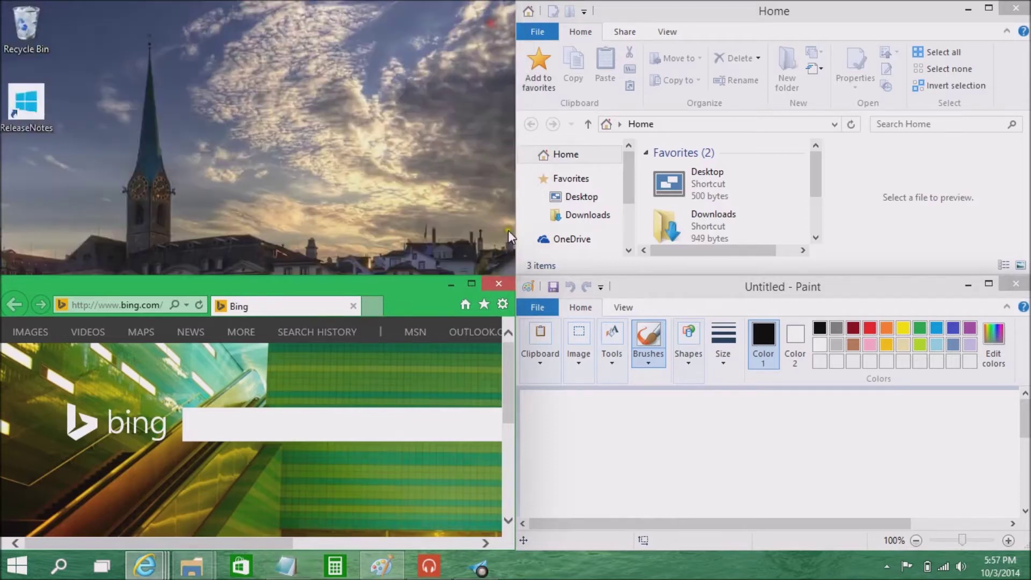
{"action": "left_click", "coordinate": [500, 284]}
{"action": "left_click", "coordinate": [1027, 11]}
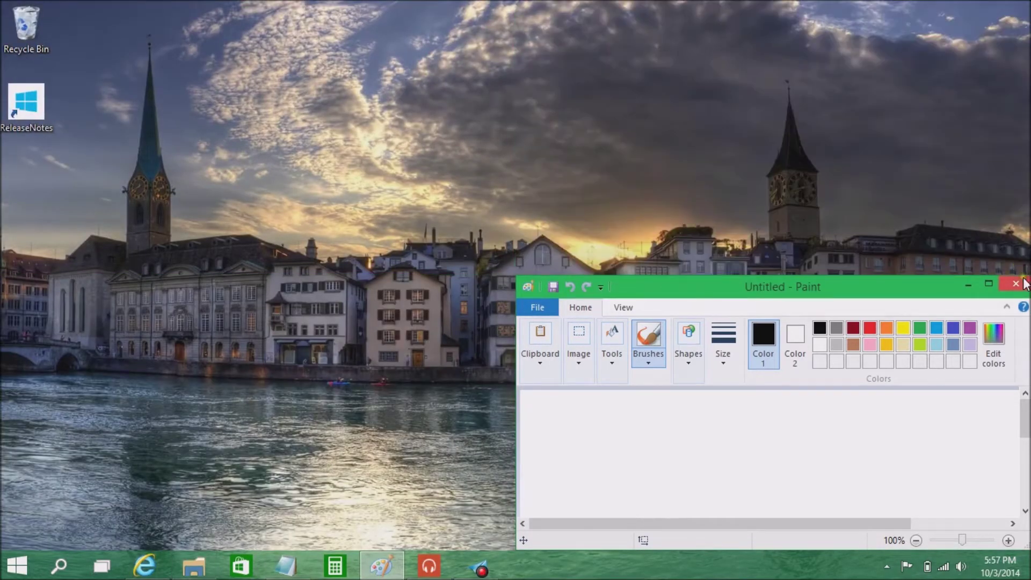
{"action": "left_click", "coordinate": [1017, 284]}
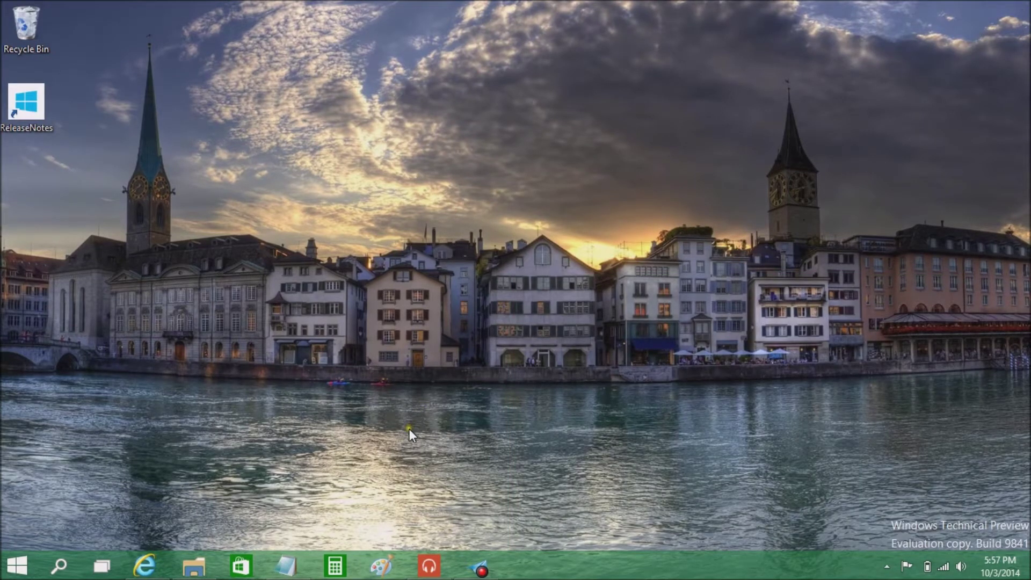
Open Calculator, snap it into the top-right corner of the desktop and narrow it to its minimum width
{"action": "left_click", "coordinate": [336, 565]}
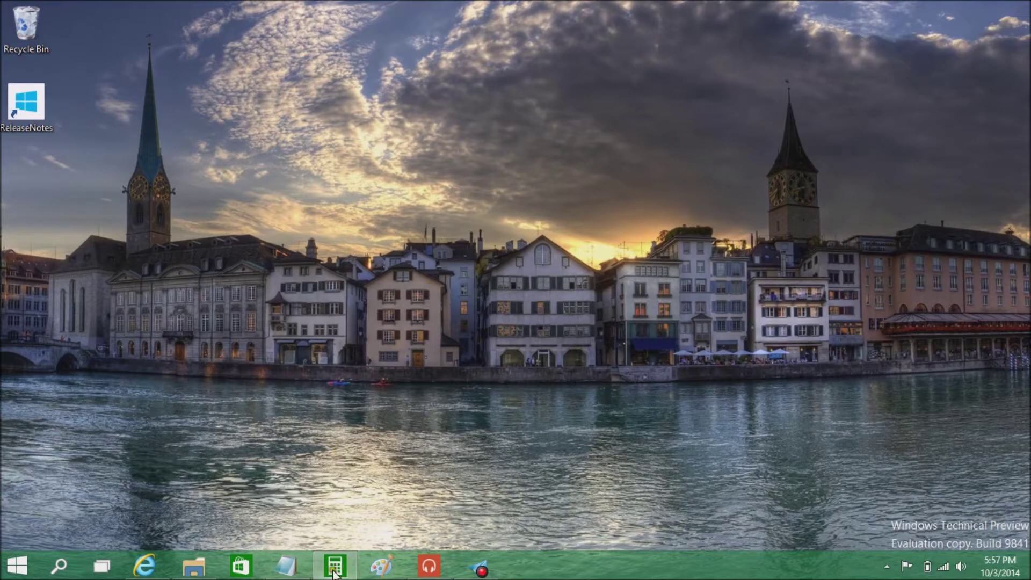
{"action": "mouse_move", "coordinate": [335, 565]}
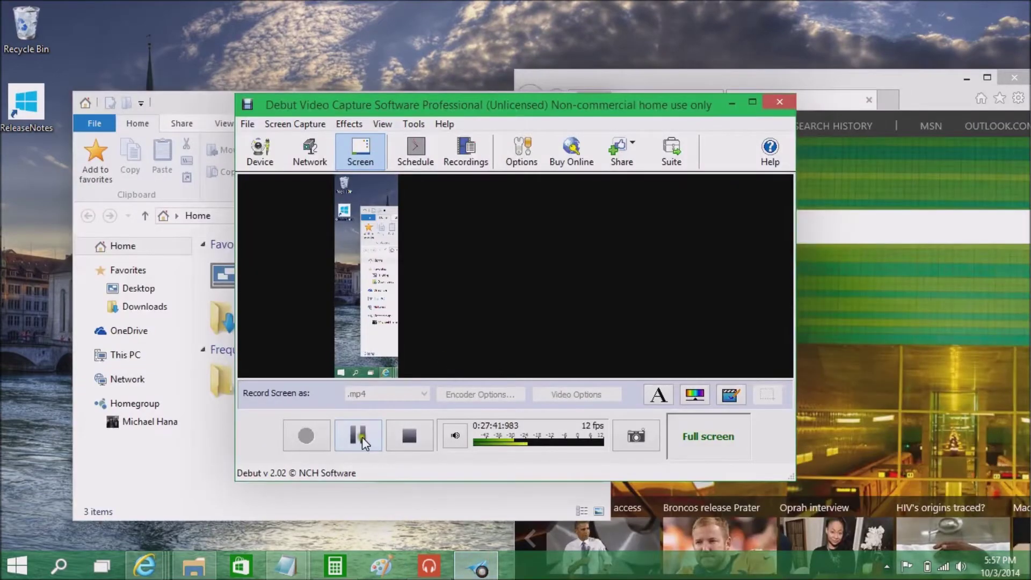
{"action": "left_click", "coordinate": [488, 564]}
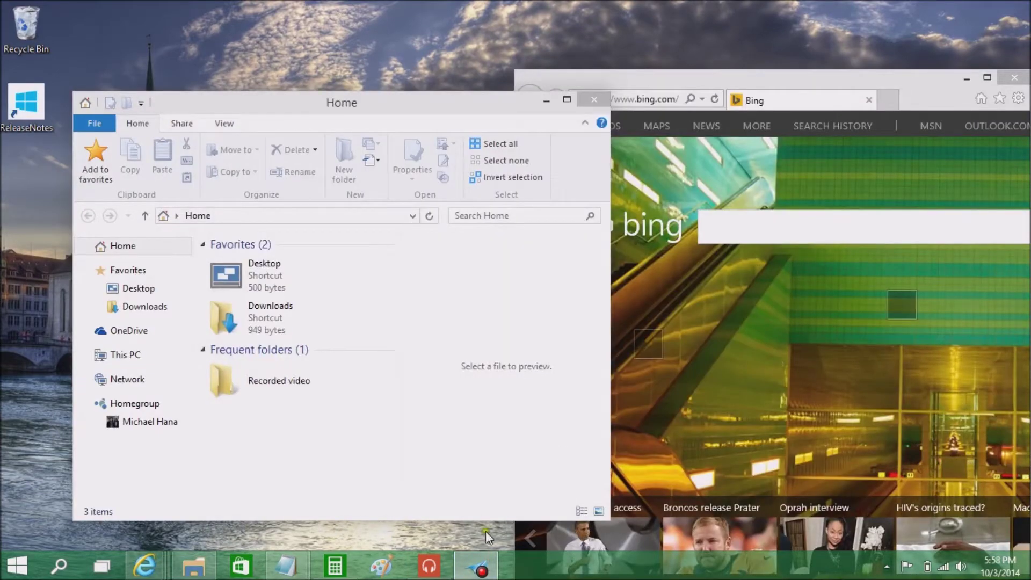
{"action": "left_click", "coordinate": [335, 565]}
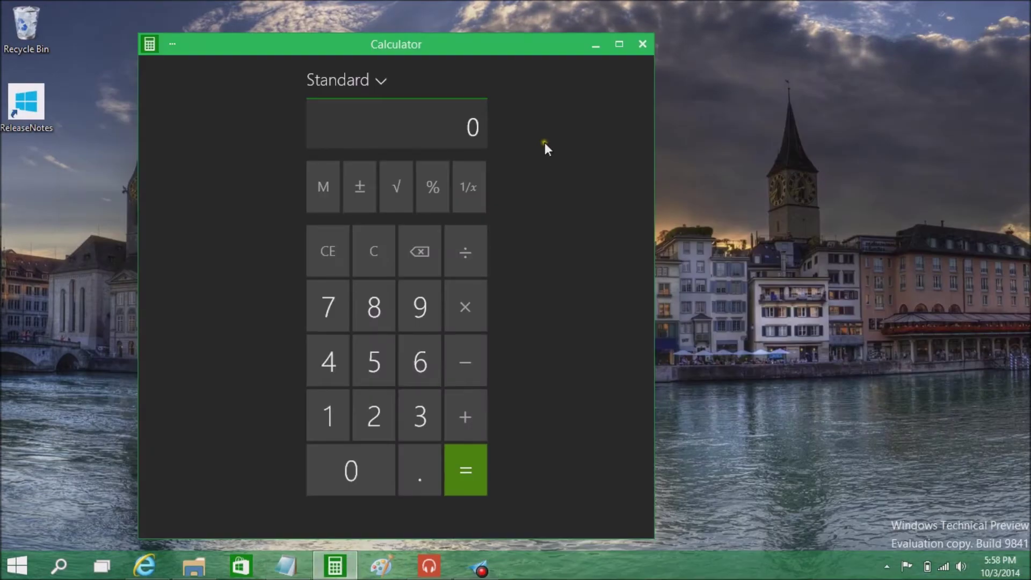
{"action": "left_click_drag", "start_coordinate": [491, 43], "coordinate": [1028, 5]}
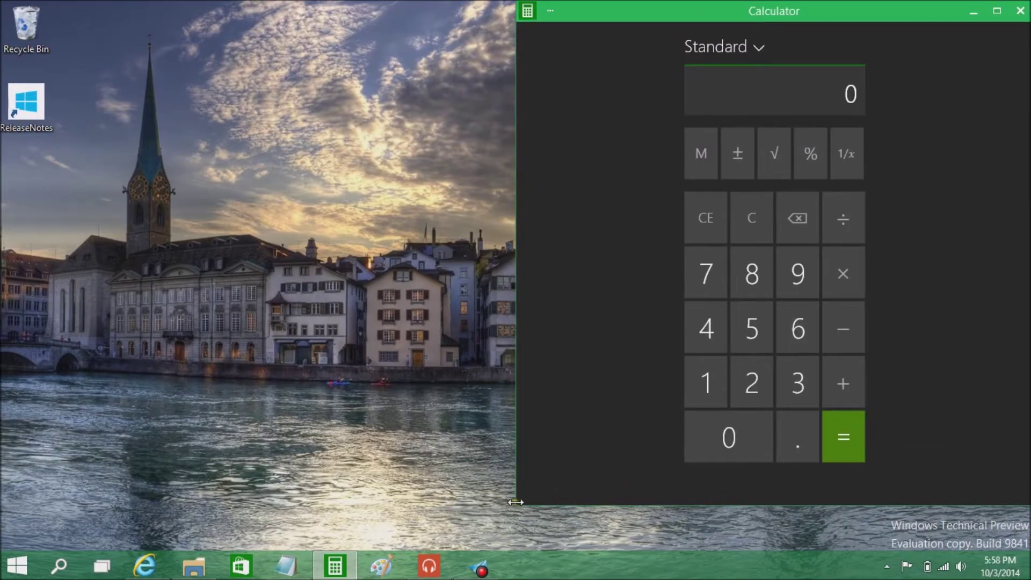
{"action": "left_click_drag", "start_coordinate": [516, 501], "coordinate": [874, 449]}
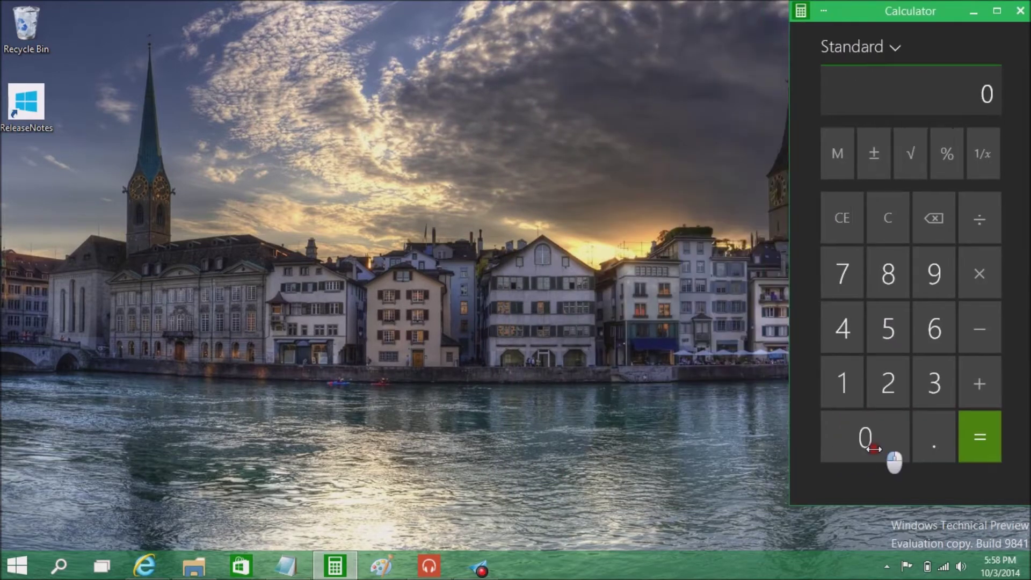
Bring up the Music app, snap it into the top-right corner and close the Notepad window beside it
{"action": "right_click", "coordinate": [440, 568]}
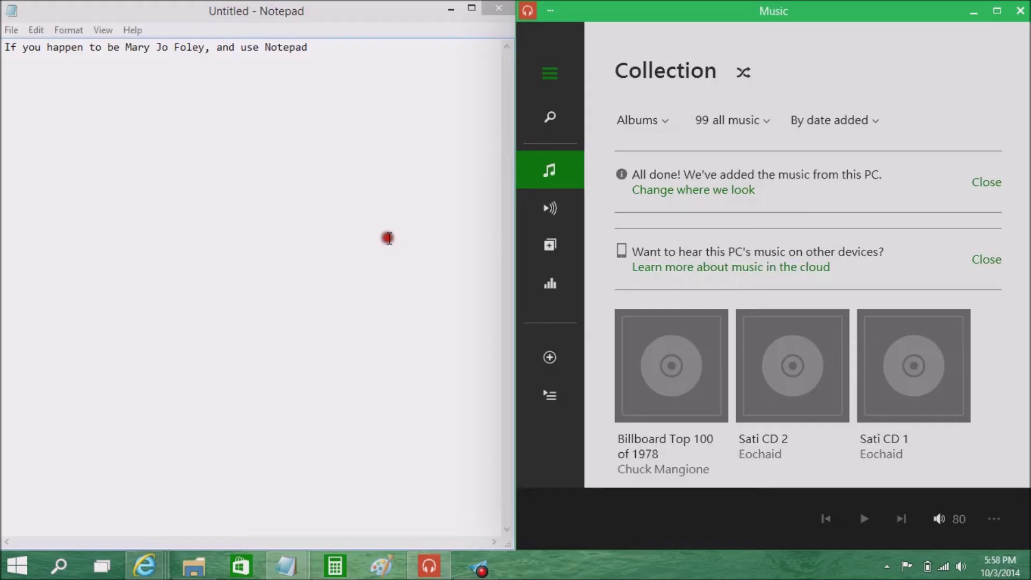
{"action": "left_click_drag", "start_coordinate": [626, 12], "coordinate": [1029, 6]}
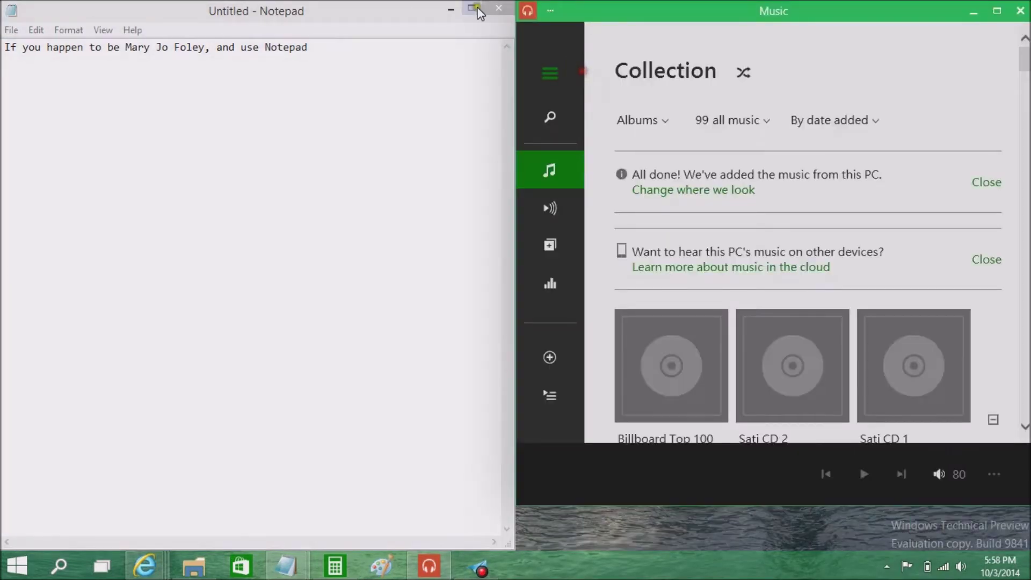
{"action": "left_click", "coordinate": [498, 8]}
{"action": "left_click", "coordinate": [527, 288]}
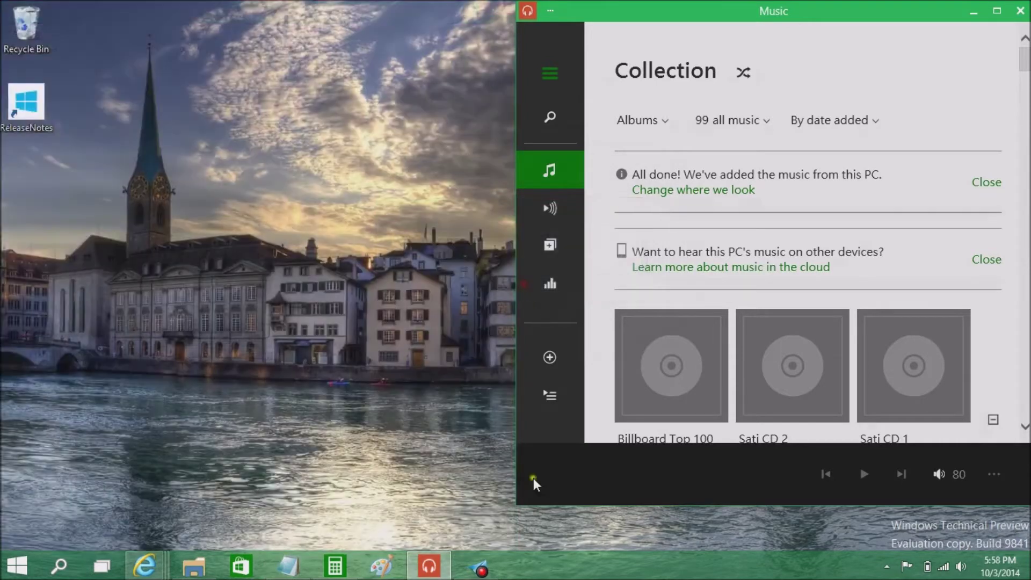
Narrow the Music window from its left side, then bring it back up and snap it into the top-right corner again
{"action": "left_click_drag", "start_coordinate": [515, 494], "coordinate": [656, 436]}
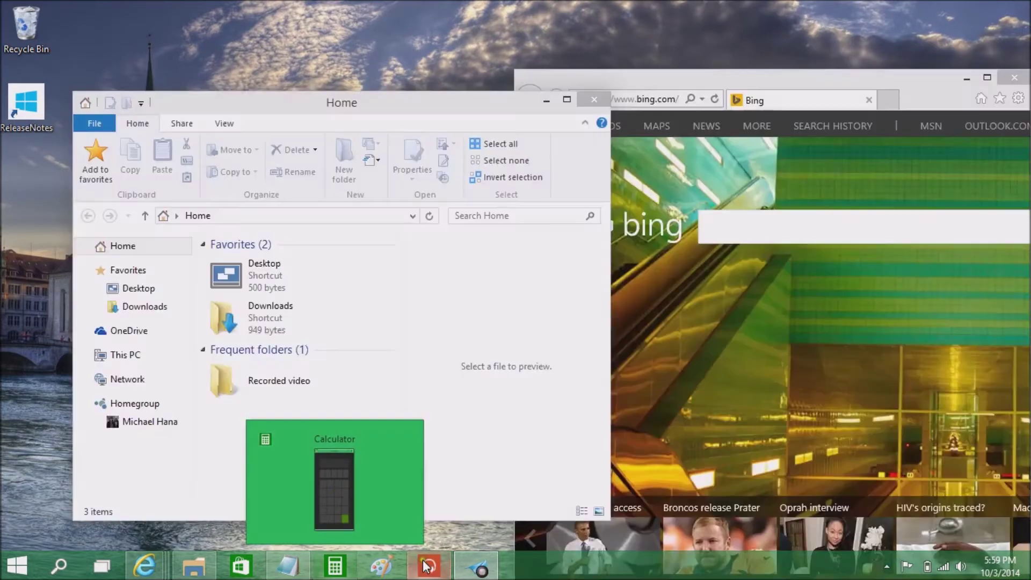
{"action": "mouse_move", "coordinate": [427, 565]}
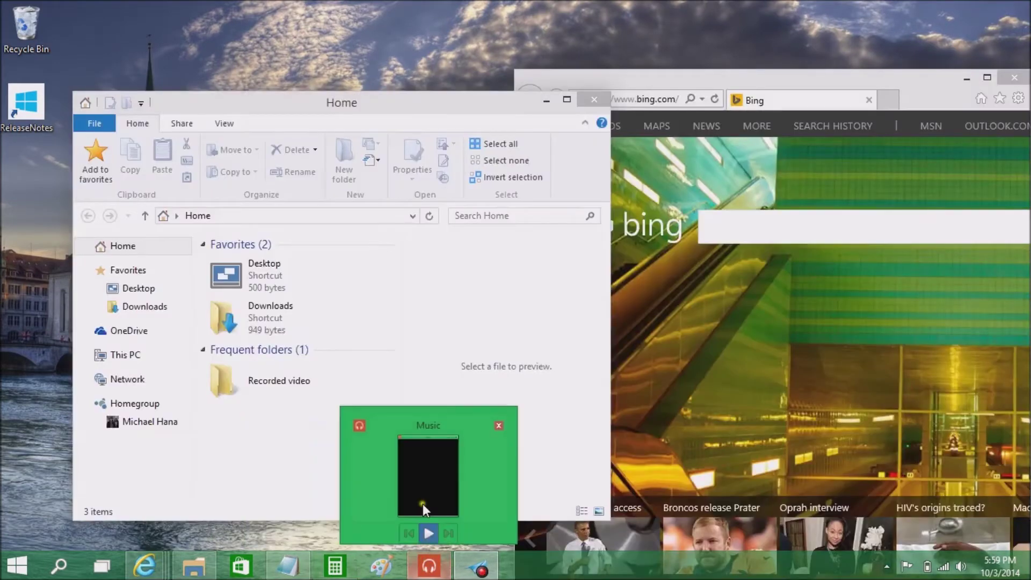
{"action": "left_click", "coordinate": [424, 503]}
{"action": "left_click_drag", "start_coordinate": [868, 8], "coordinate": [1030, 7]}
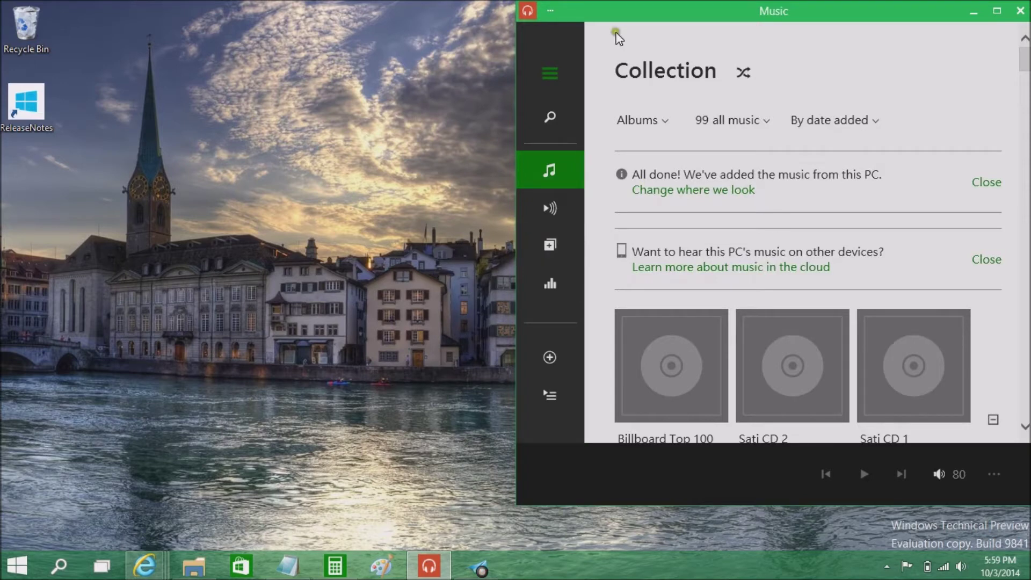
Narrow the Music window from its left edge and lower-left corner, then snap it back into the top-right corner
{"action": "mouse_move", "coordinate": [510, 96]}
{"action": "left_mouse_down"}
{"action": "mouse_move", "coordinate": [661, 107]}
{"action": "mouse_move", "coordinate": [807, 80]}
{"action": "mouse_move", "coordinate": [524, 89]}
{"action": "left_mouse_up"}
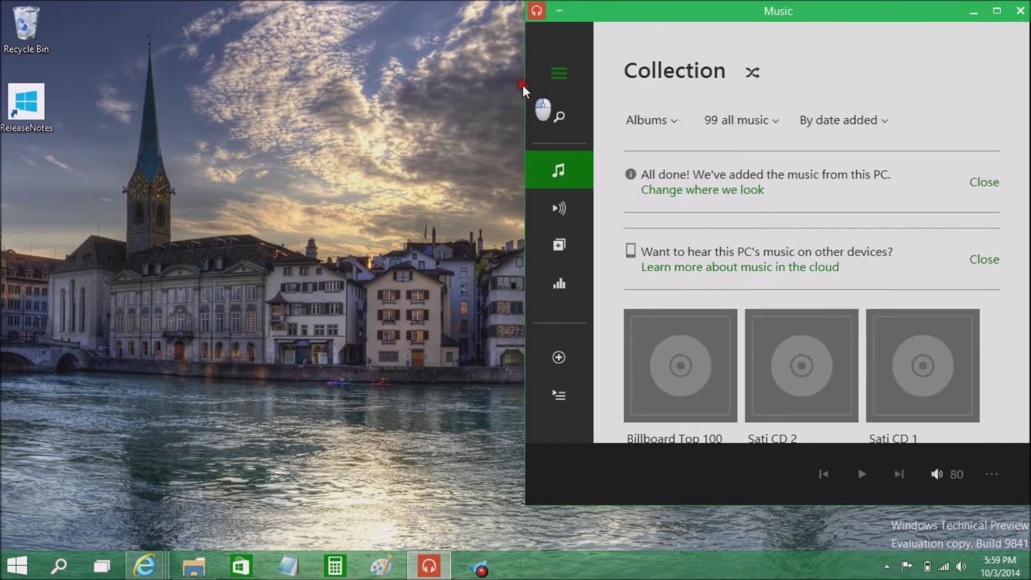
{"action": "left_click_drag", "start_coordinate": [524, 88], "coordinate": [543, 91]}
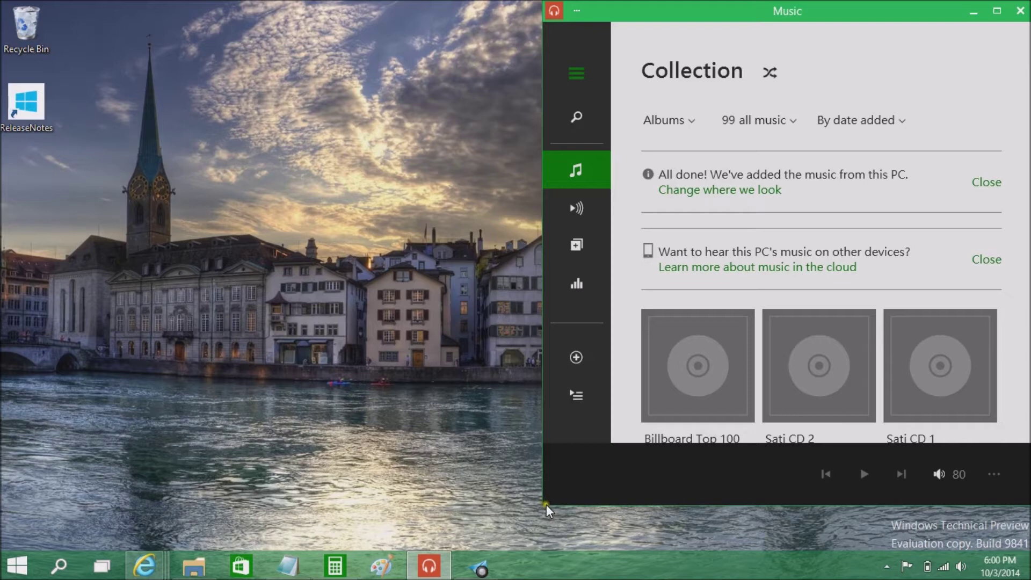
{"action": "left_click_drag", "start_coordinate": [545, 507], "coordinate": [626, 394]}
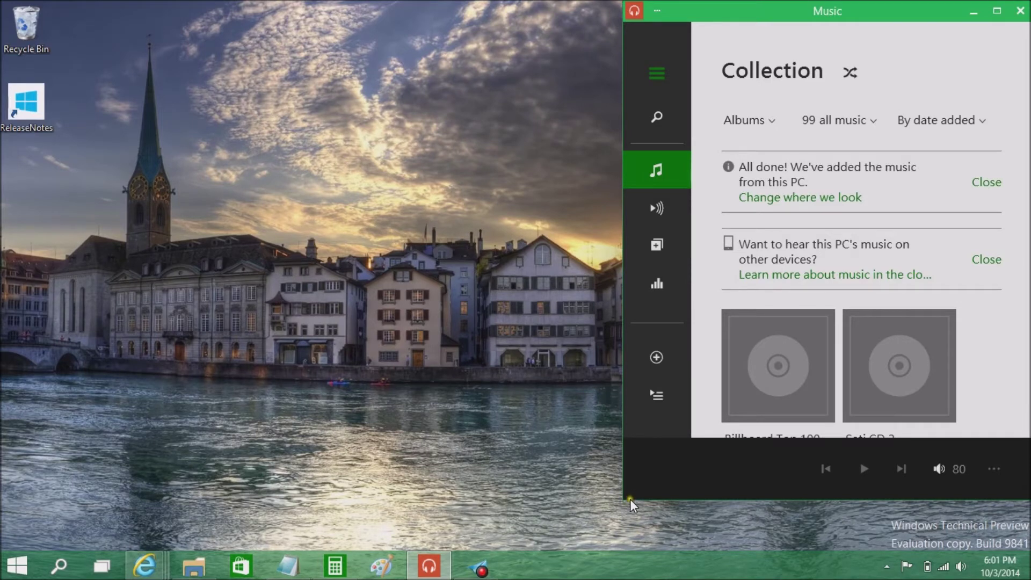
{"action": "mouse_move", "coordinate": [628, 497]}
{"action": "left_mouse_down"}
{"action": "mouse_move", "coordinate": [622, 544]}
{"action": "mouse_move", "coordinate": [638, 501]}
{"action": "left_mouse_up"}
{"action": "left_click_drag", "start_coordinate": [643, 413], "coordinate": [648, 318]}
{"action": "left_click_drag", "start_coordinate": [894, 20], "coordinate": [1030, 4]}
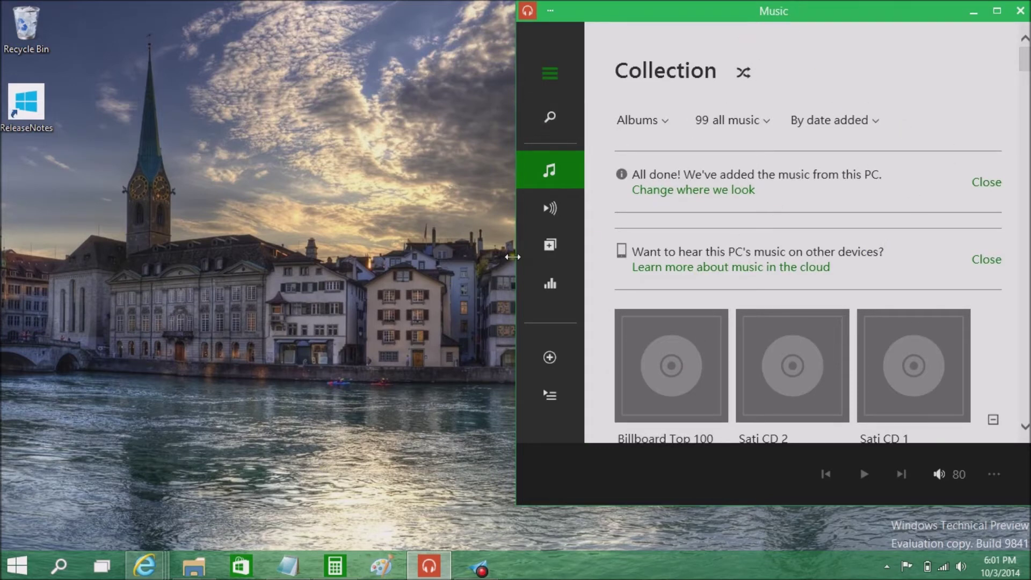
Narrow the snapped Music window once more from its left side and close it
{"action": "left_click_drag", "start_coordinate": [512, 256], "coordinate": [534, 237]}
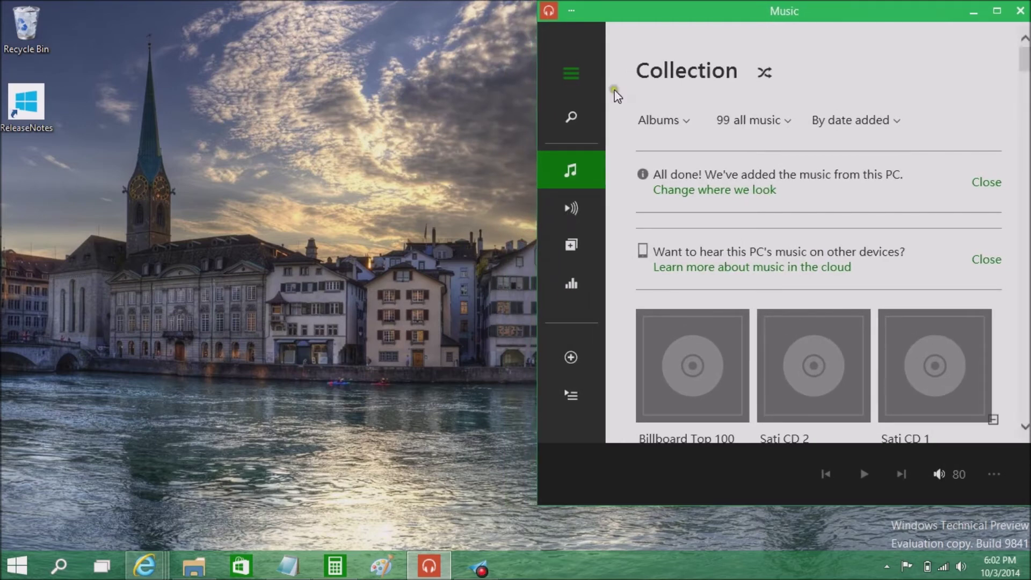
{"action": "left_click_drag", "start_coordinate": [535, 459], "coordinate": [589, 480]}
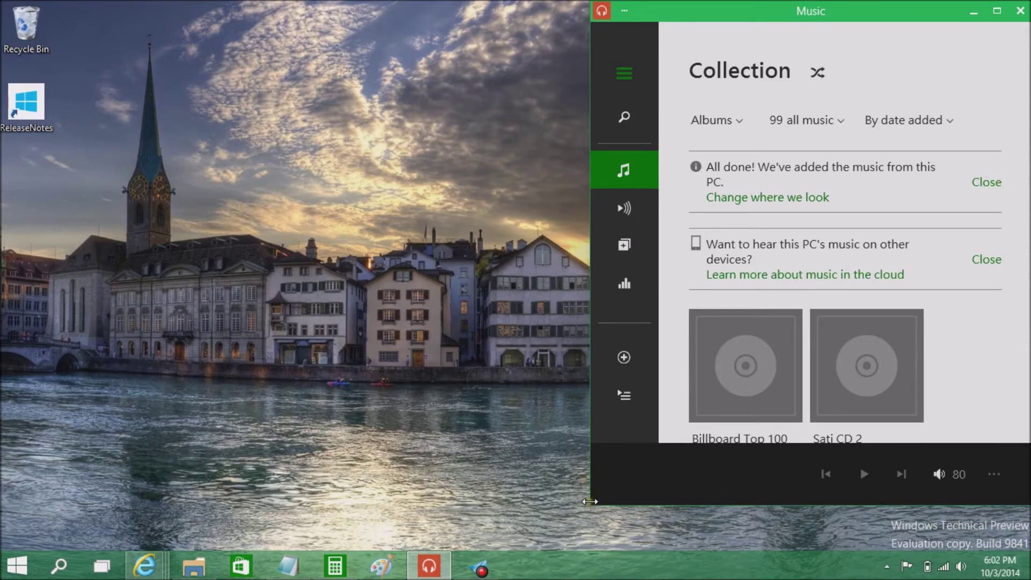
{"action": "mouse_move", "coordinate": [591, 506]}
{"action": "left_mouse_down"}
{"action": "mouse_move", "coordinate": [613, 445]}
{"action": "mouse_move", "coordinate": [620, 475]}
{"action": "mouse_move", "coordinate": [601, 486]}
{"action": "mouse_move", "coordinate": [572, 468]}
{"action": "mouse_move", "coordinate": [592, 493]}
{"action": "mouse_move", "coordinate": [605, 492]}
{"action": "left_mouse_up"}
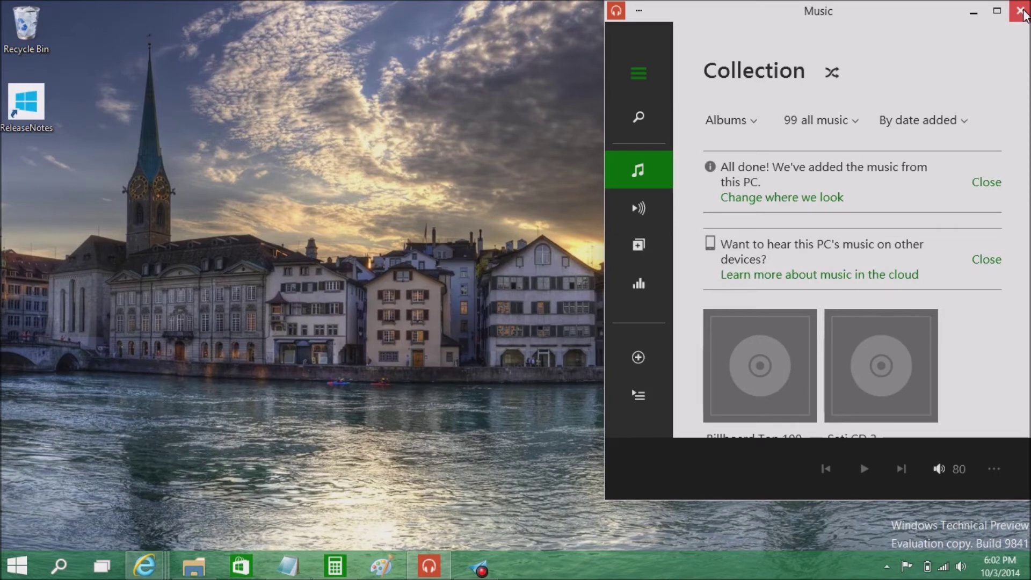
{"action": "left_click", "coordinate": [1020, 10]}
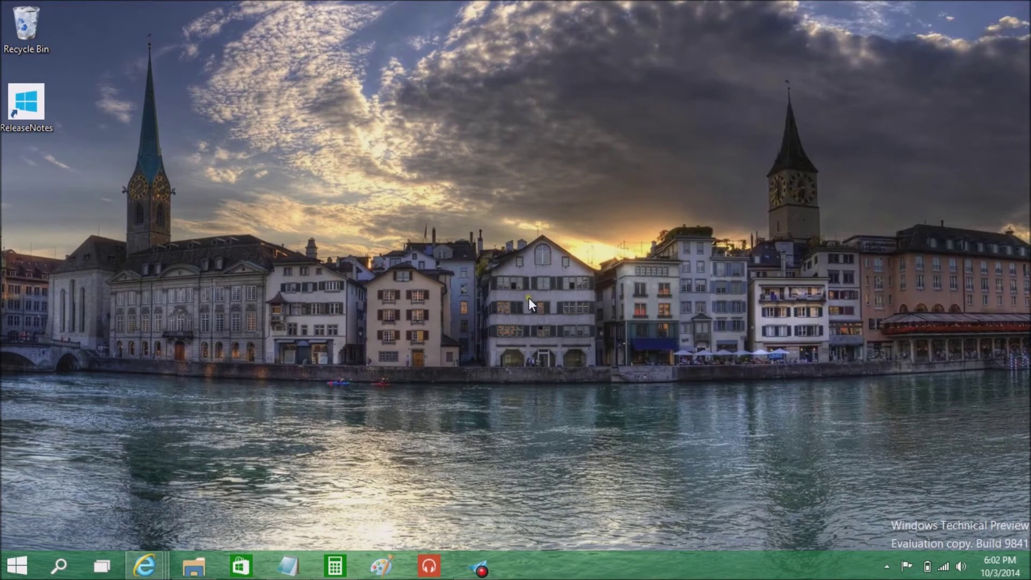
Reopen Calculator in the top-right corner, slightly reduce its height and try to shrink it further from its left and lower edges
{"action": "left_click", "coordinate": [335, 565]}
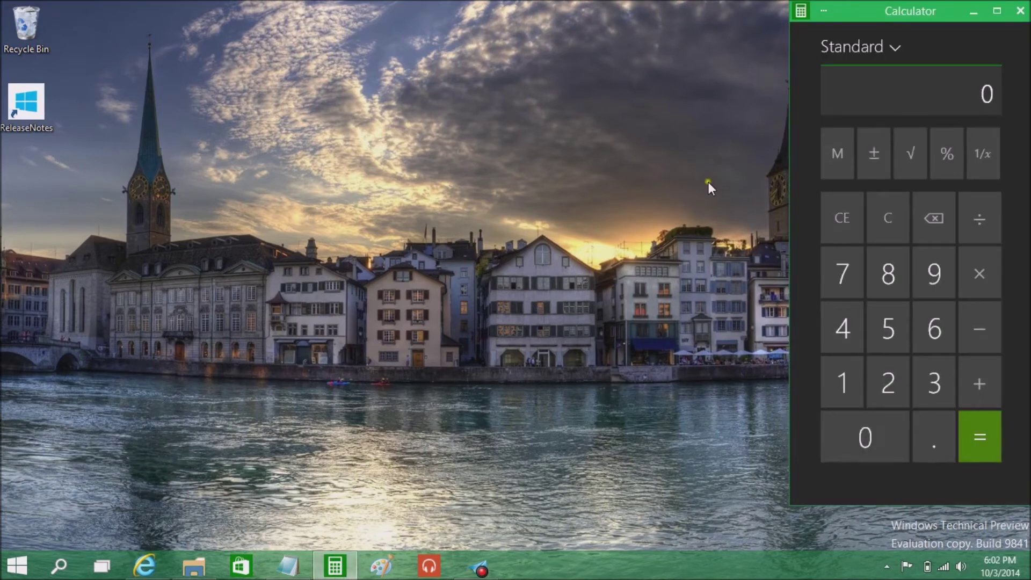
{"action": "mouse_move", "coordinate": [787, 109]}
{"action": "left_mouse_down"}
{"action": "mouse_move", "coordinate": [822, 104]}
{"action": "mouse_move", "coordinate": [725, 110]}
{"action": "mouse_move", "coordinate": [644, 98]}
{"action": "mouse_move", "coordinate": [788, 107]}
{"action": "left_mouse_up"}
{"action": "mouse_move", "coordinate": [792, 505]}
{"action": "left_mouse_down"}
{"action": "mouse_move", "coordinate": [833, 417]}
{"action": "mouse_move", "coordinate": [792, 491]}
{"action": "left_mouse_up"}
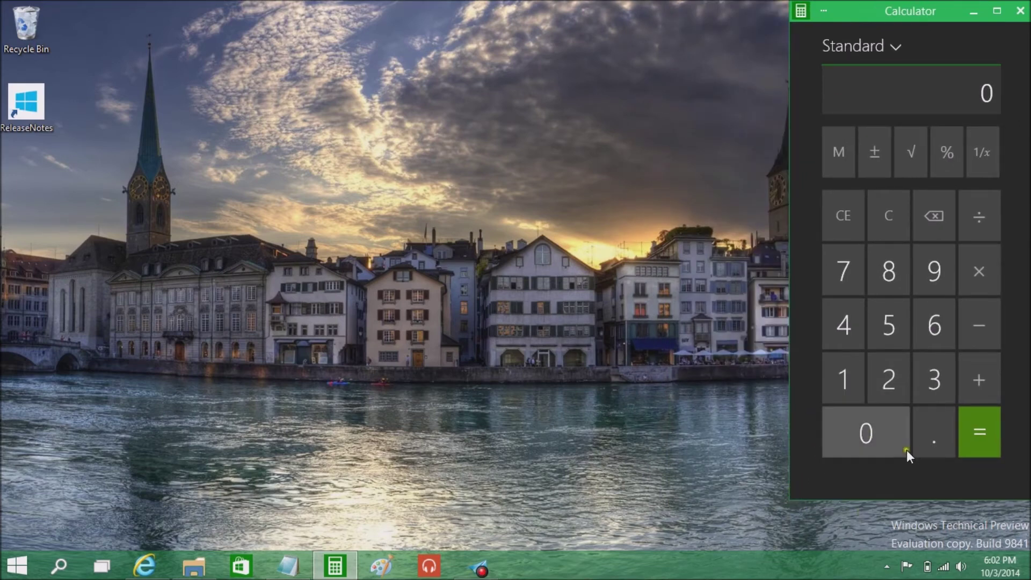
{"action": "left_click_drag", "start_coordinate": [784, 152], "coordinate": [807, 155]}
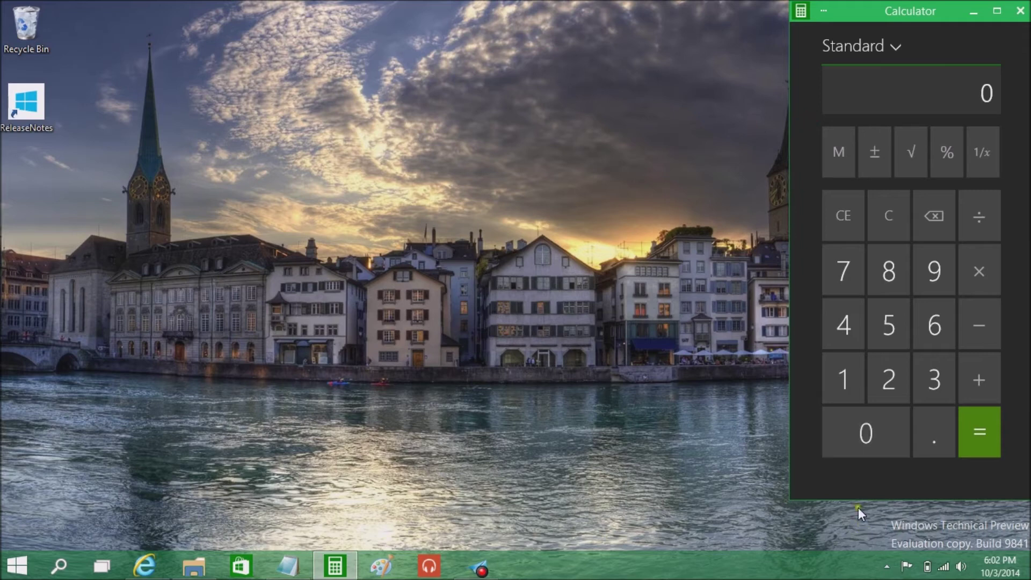
{"action": "left_click_drag", "start_coordinate": [856, 500], "coordinate": [832, 160]}
Pull Calculator out of the top-right corner and close it
{"action": "left_click_drag", "start_coordinate": [870, 11], "coordinate": [775, 54]}
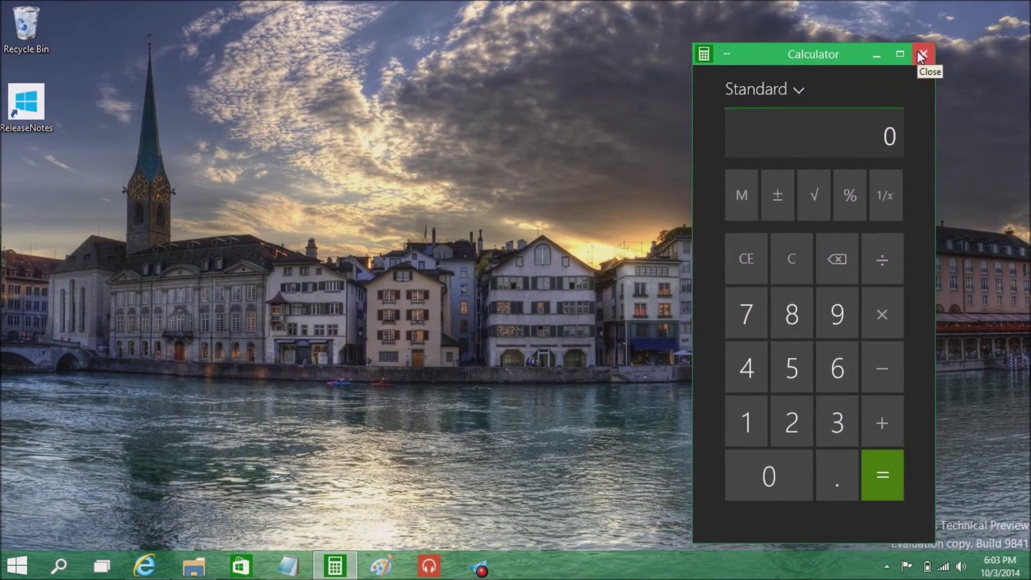
{"action": "left_click", "coordinate": [922, 54]}
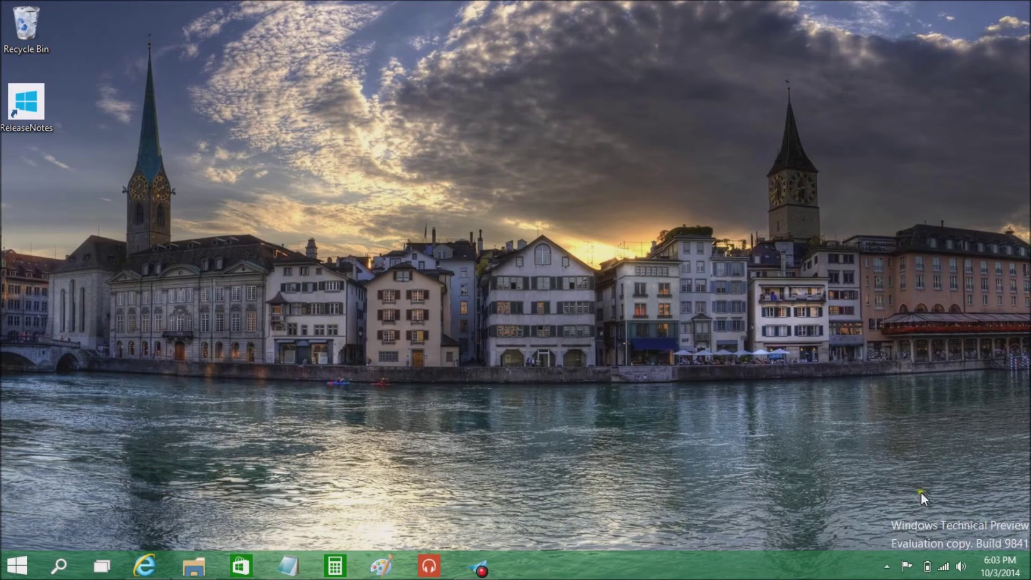
{"action": "left_click_drag", "start_coordinate": [868, 508], "coordinate": [1026, 535]}
{"action": "left_click_drag", "start_coordinate": [194, 28], "coordinate": [347, 175]}
{"action": "left_click_drag", "start_coordinate": [348, 83], "coordinate": [559, 347]}
{"action": "left_click_drag", "start_coordinate": [378, 67], "coordinate": [705, 332]}
{"action": "left_click_drag", "start_coordinate": [533, 413], "coordinate": [556, 390]}
{"action": "left_click", "coordinate": [662, 369]}
{"action": "left_click", "coordinate": [854, 506]}
{"action": "left_click", "coordinate": [861, 501]}
{"action": "left_click", "coordinate": [743, 420]}
{"action": "left_click", "coordinate": [728, 401]}
{"action": "left_click", "coordinate": [494, 471]}
{"action": "left_click", "coordinate": [483, 451]}
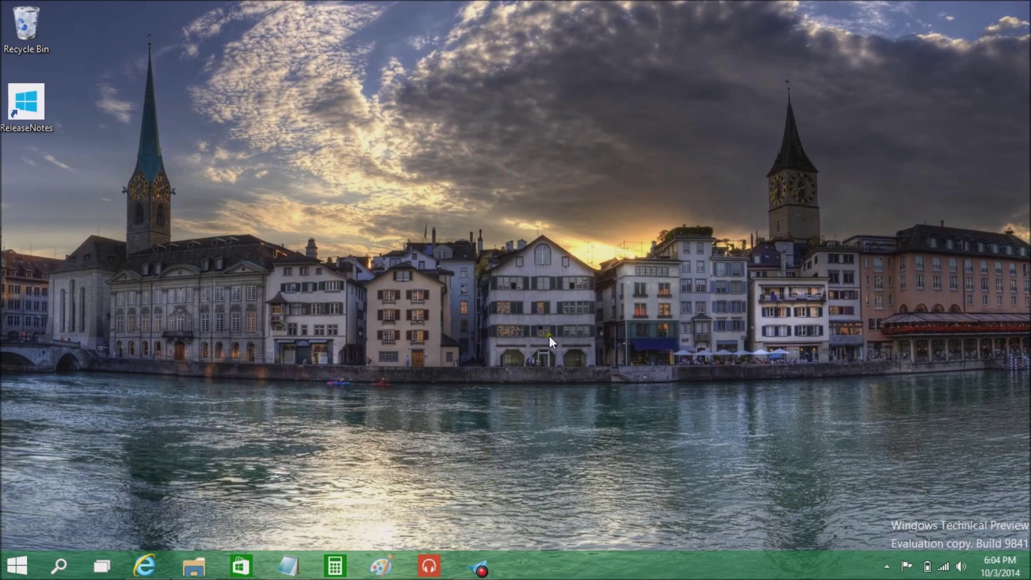